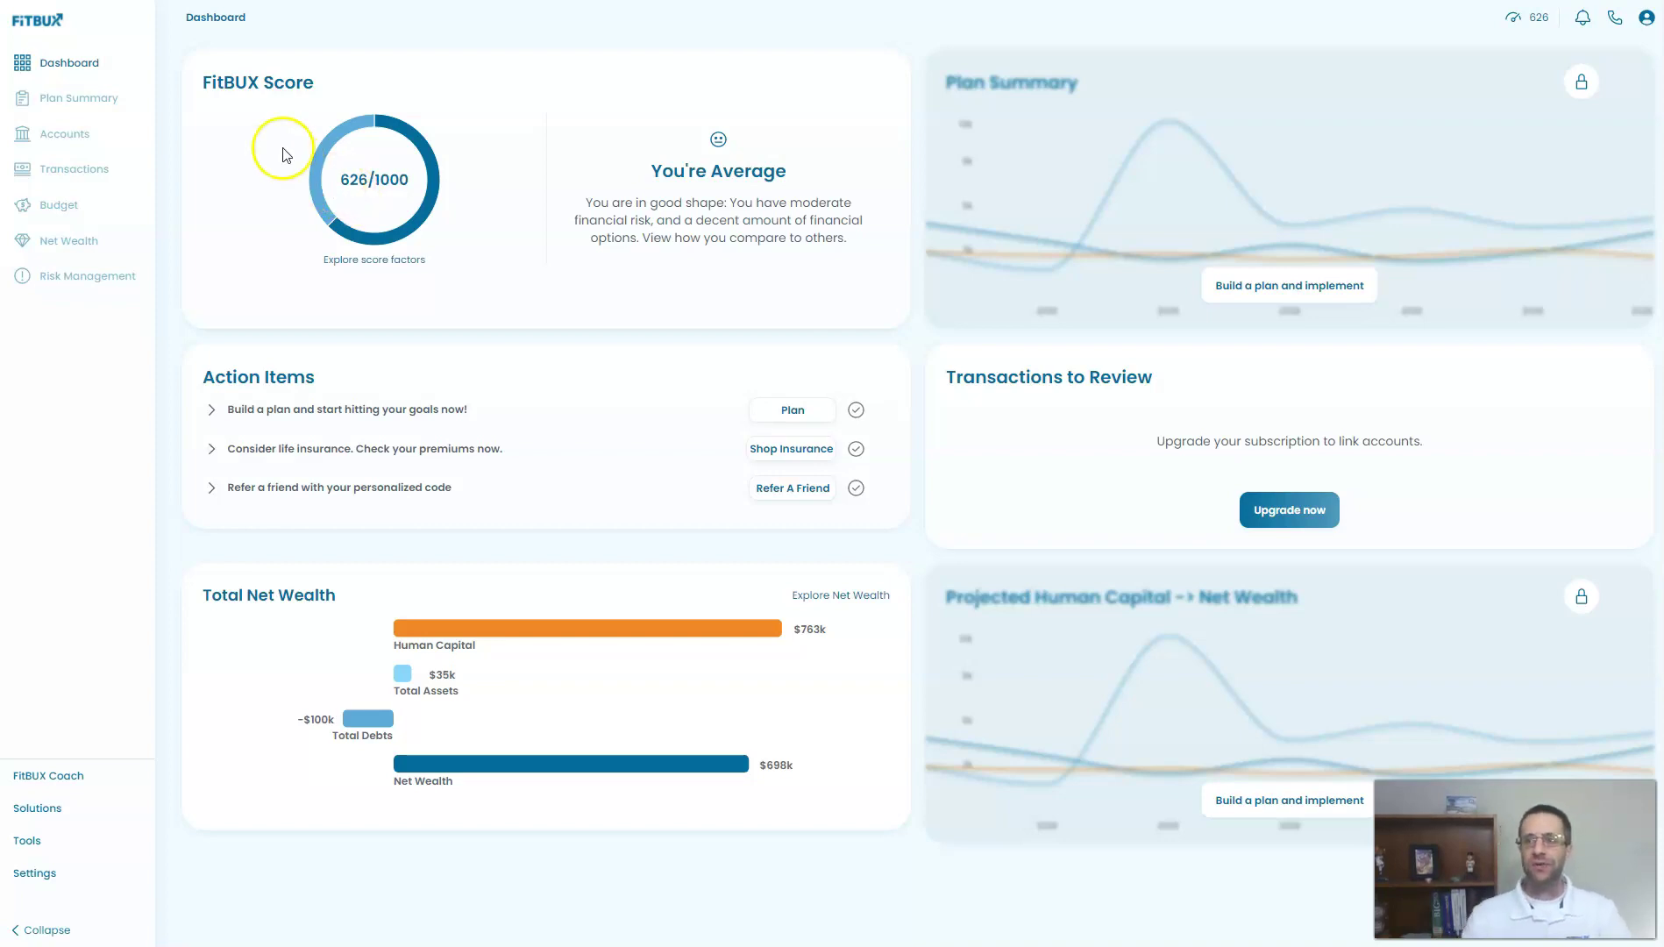
# - Open the existing Others plan for editing and examine its income, expenses, assets, debts and federal student loan repayment settings
pyautogui.click(103, 109)
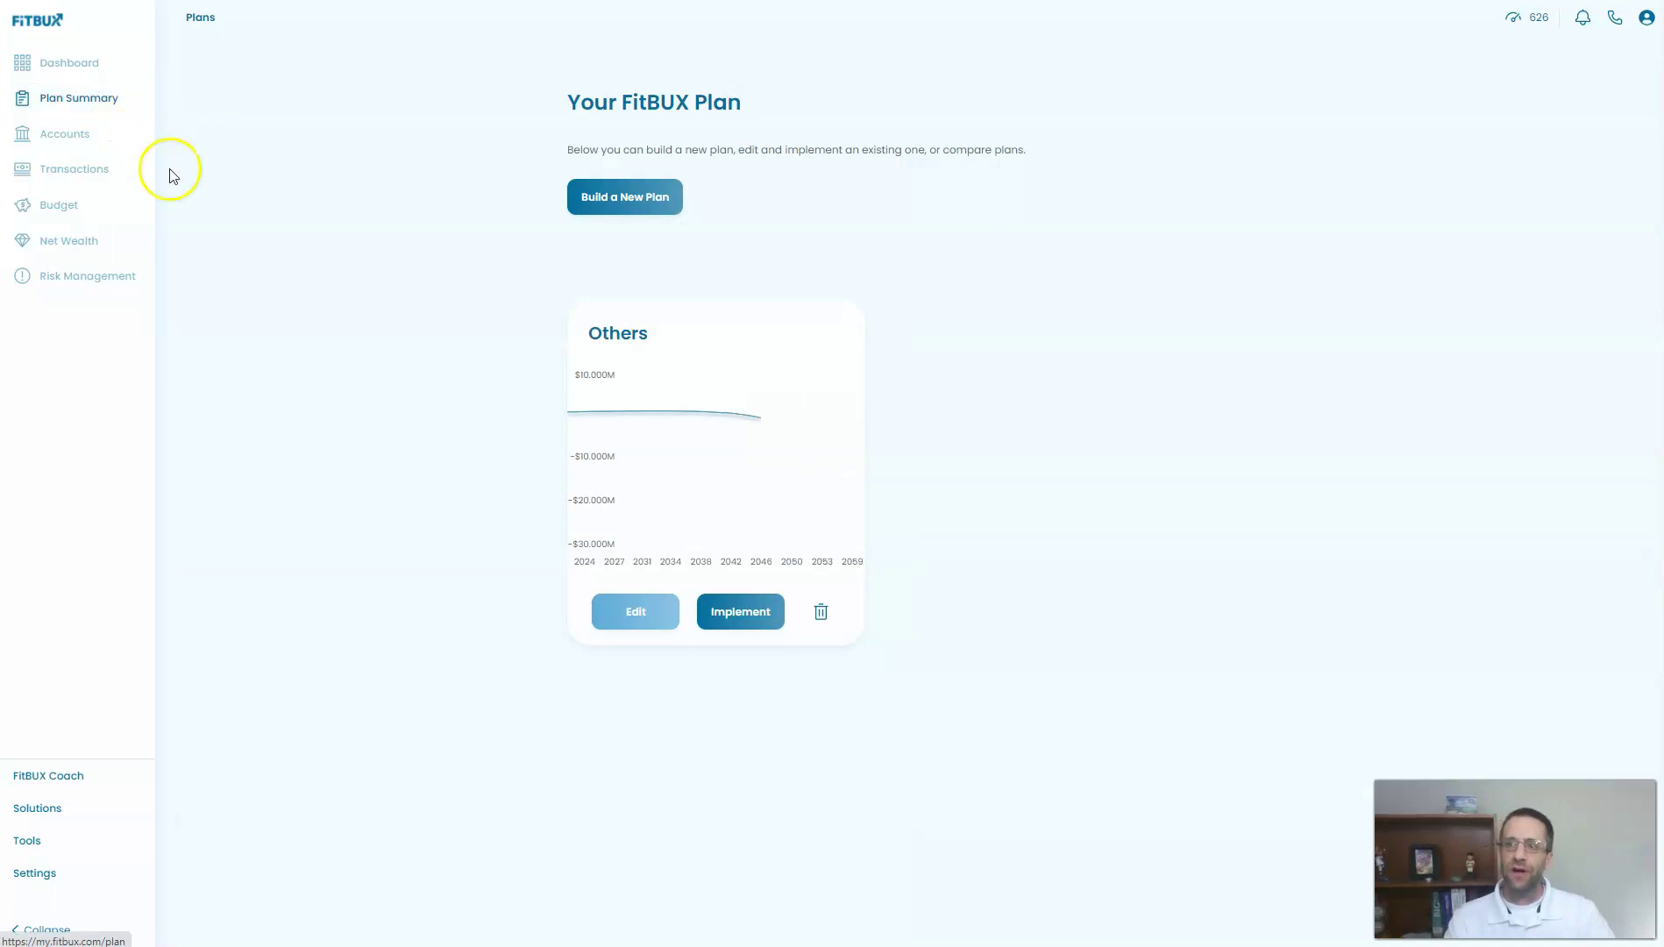
pyautogui.click(638, 612)
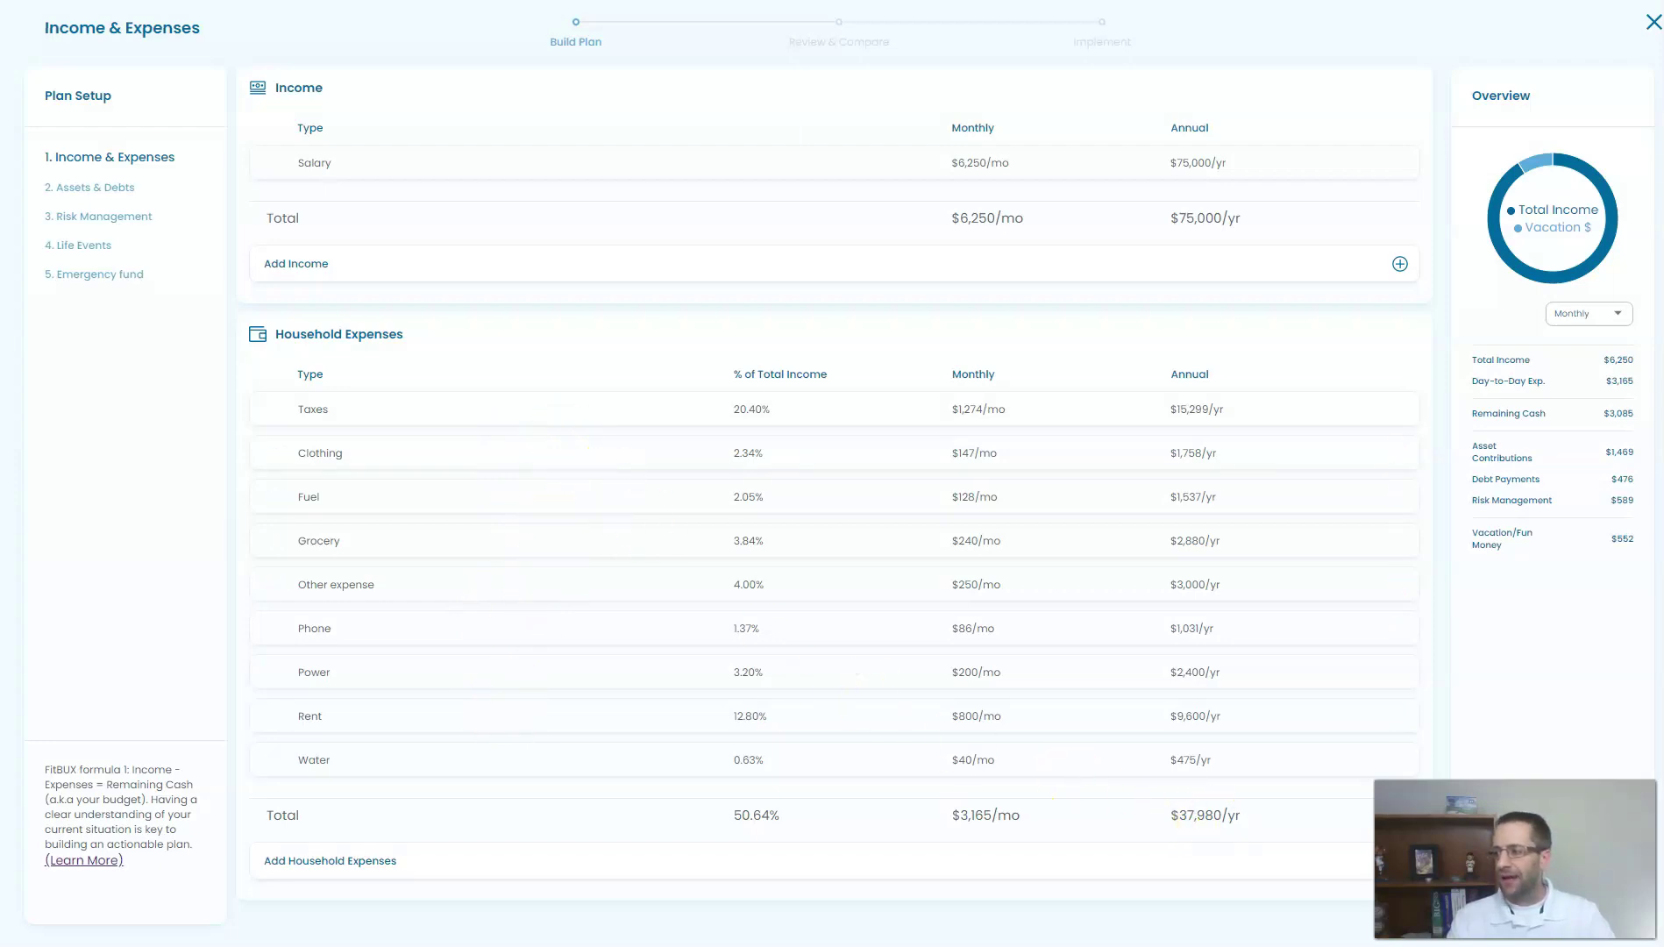
pyautogui.click(1544, 885)
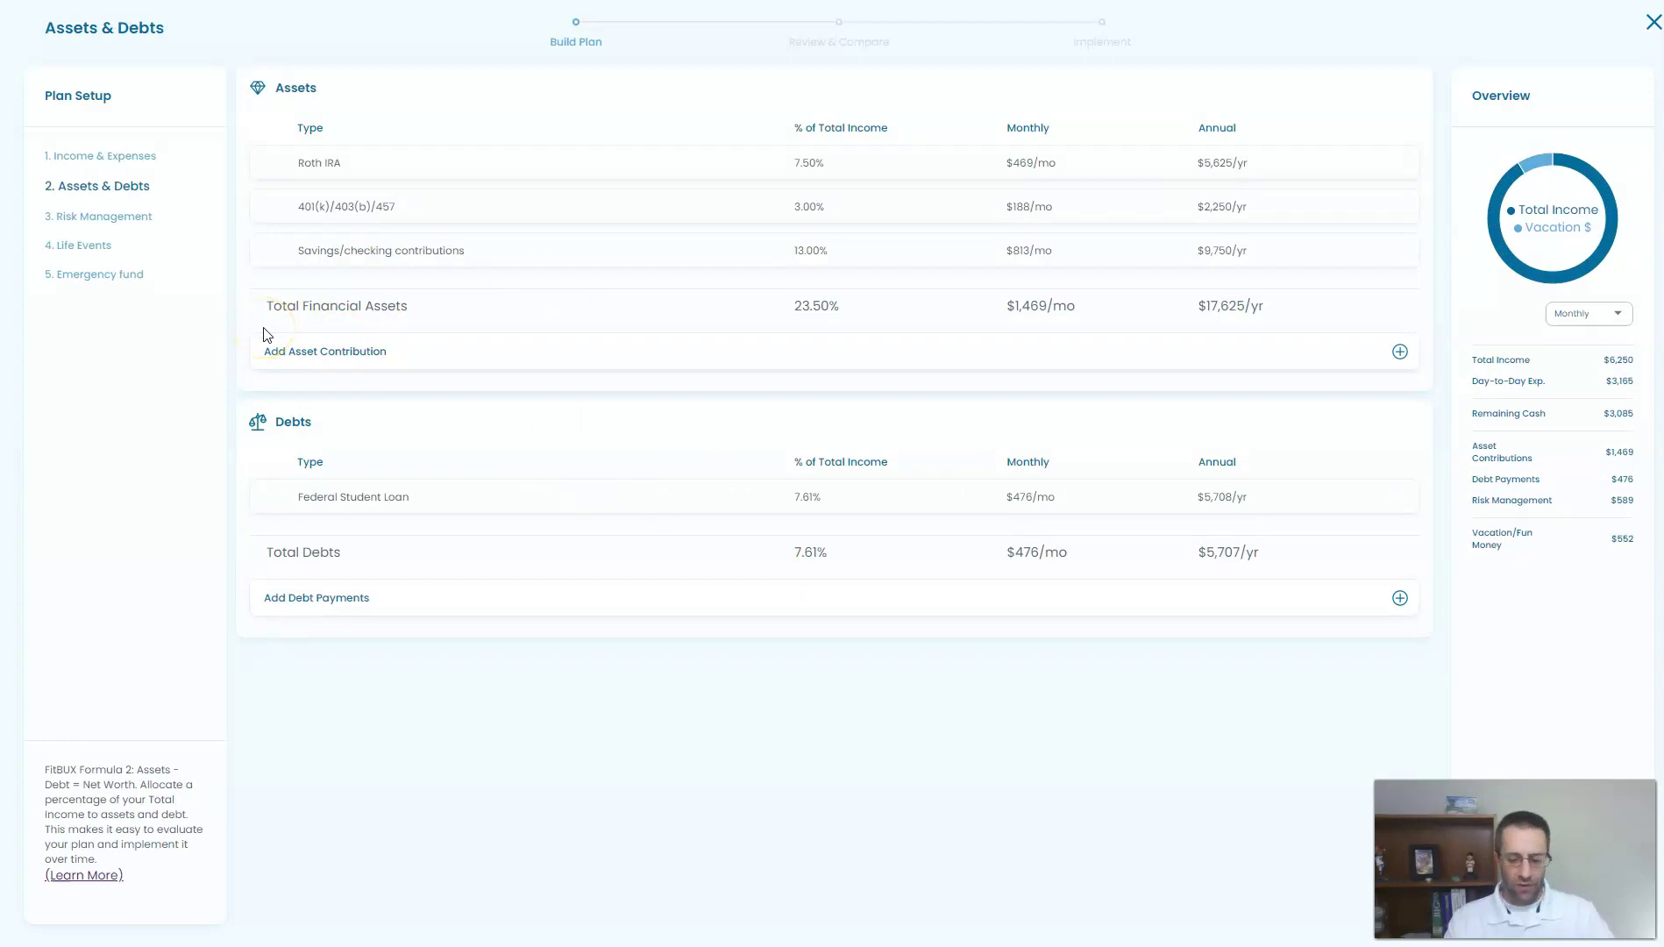
pyautogui.moveTo(316, 488)
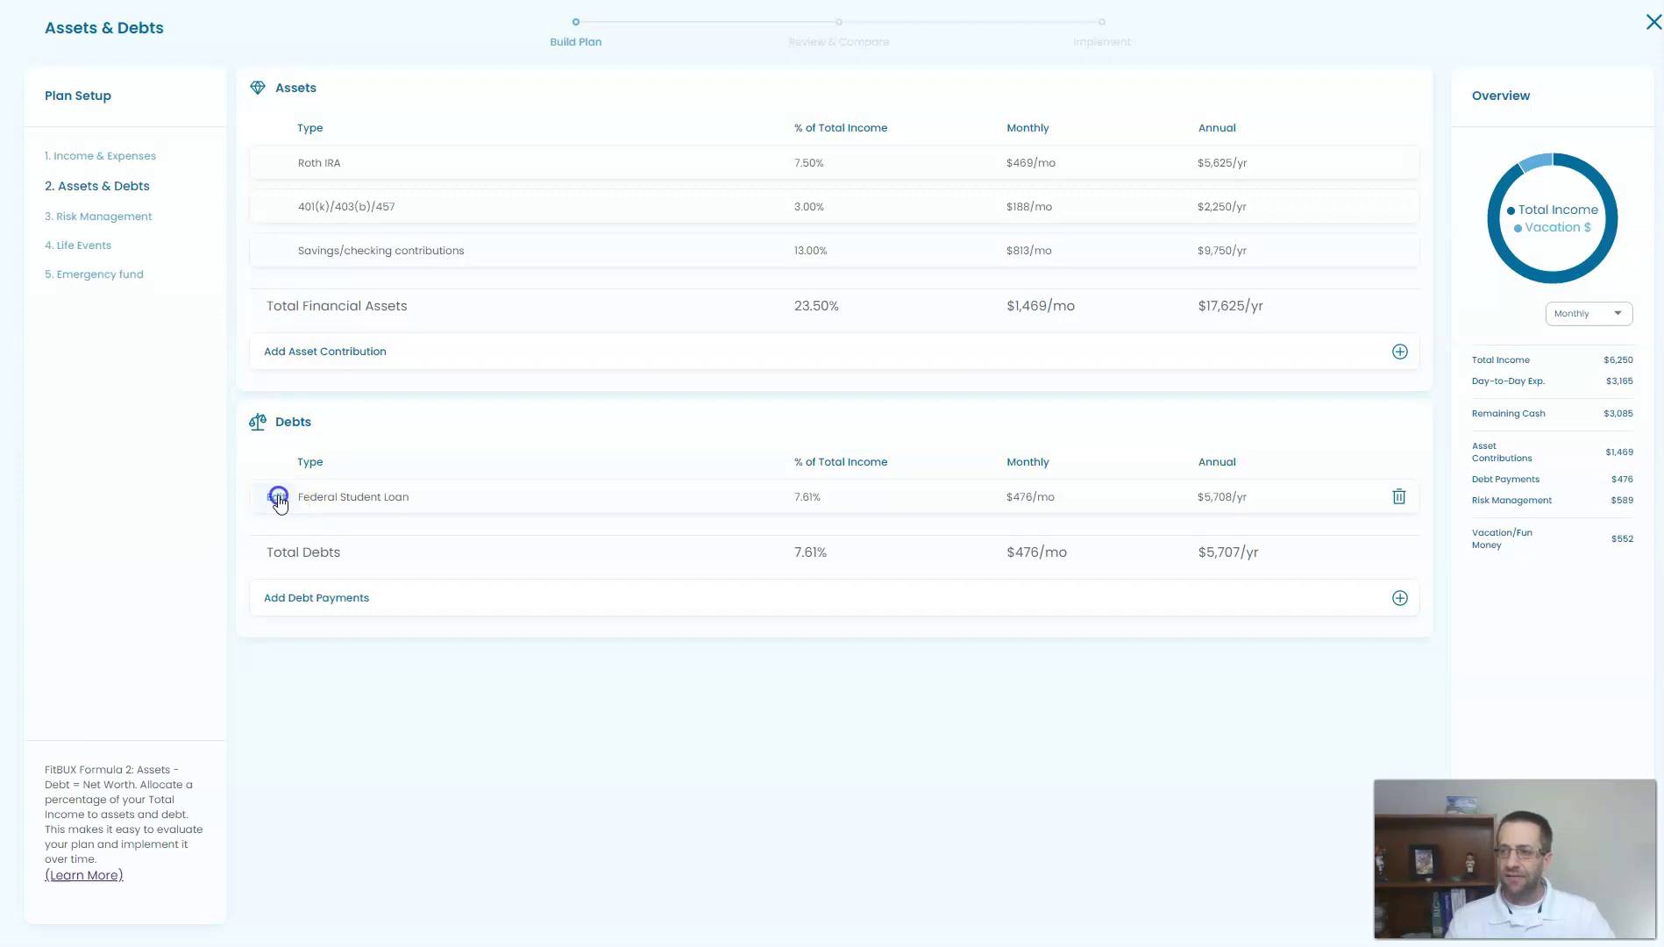
pyautogui.click(277, 498)
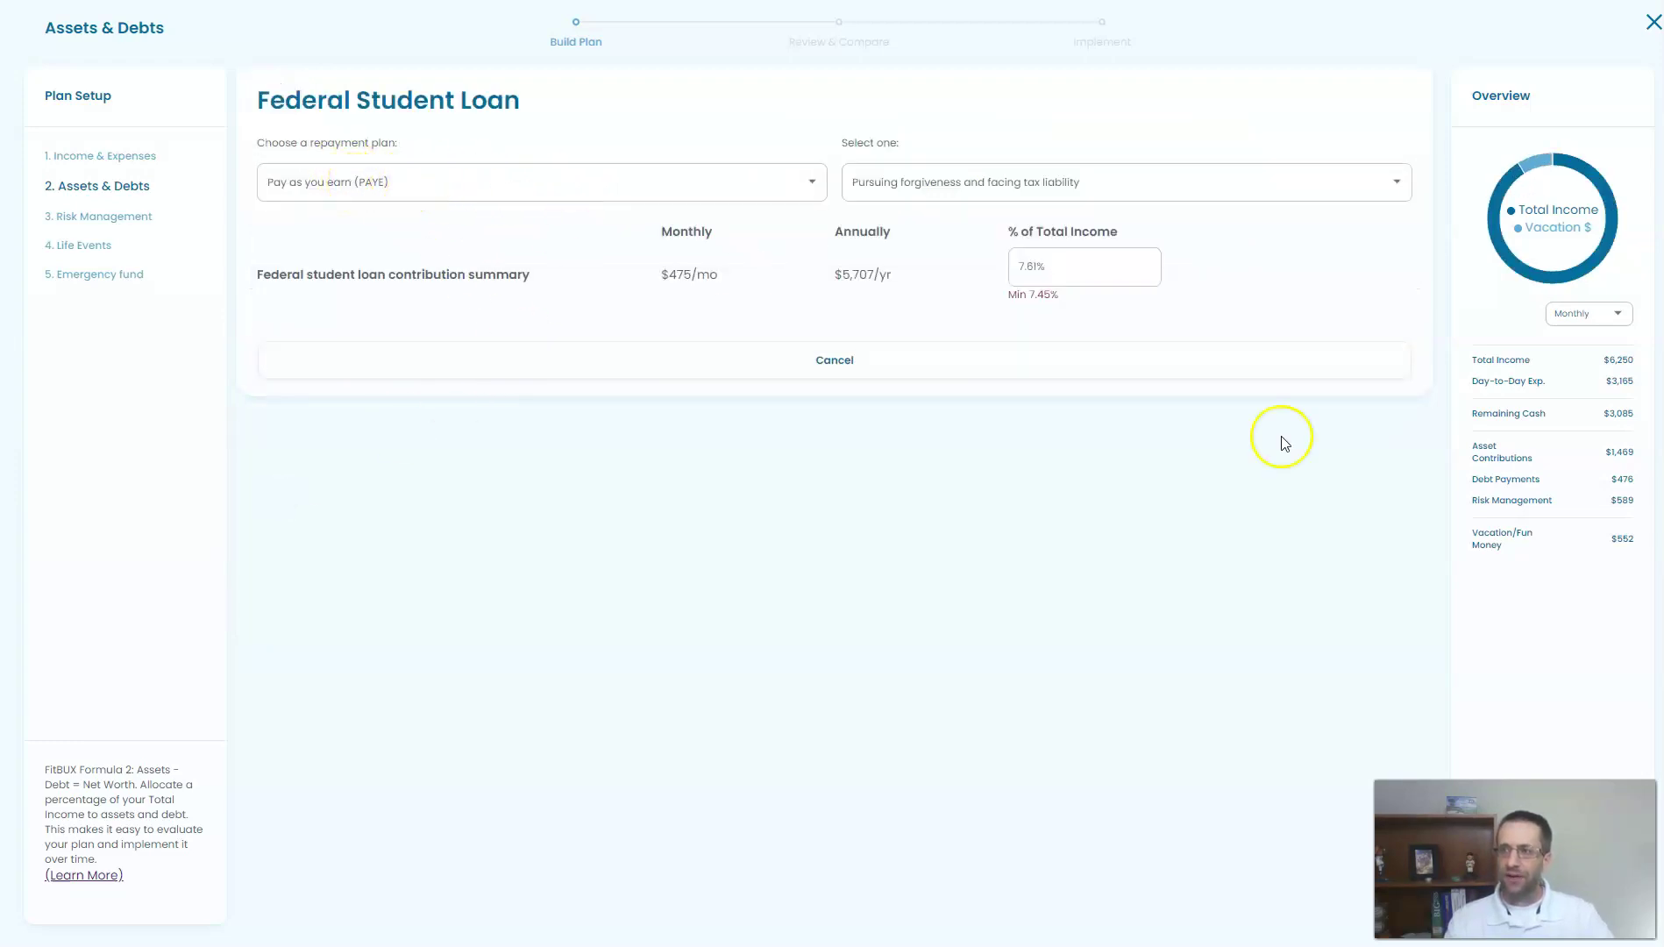
pyautogui.press('Return')
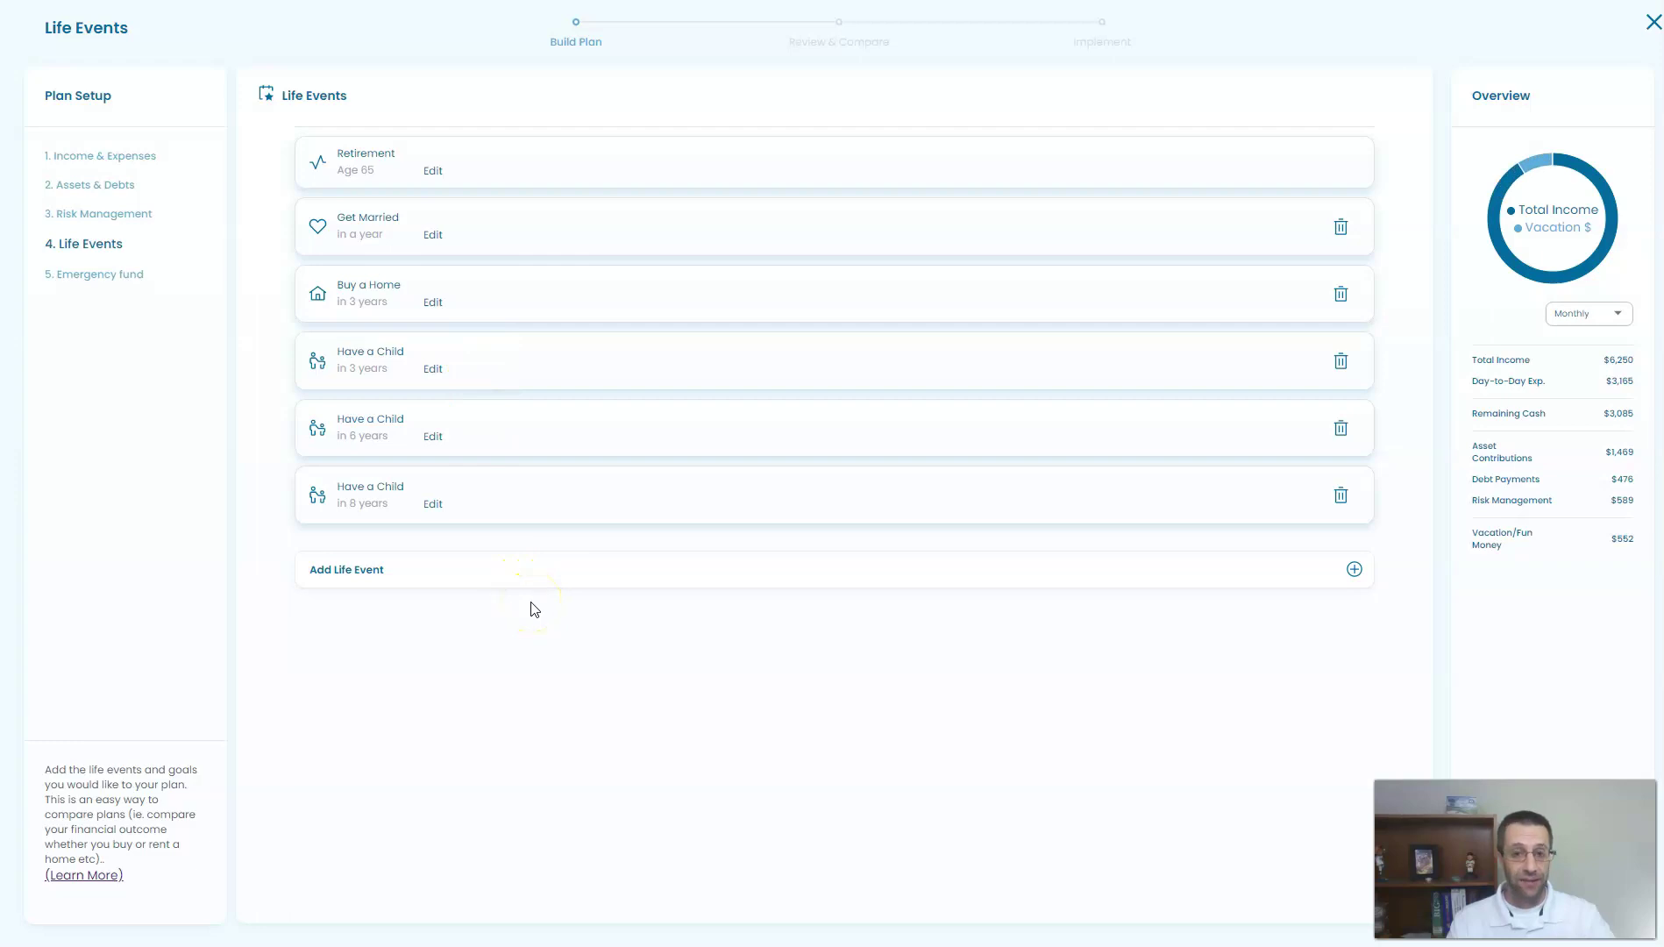
# - Examine the details of the plan's Get Married and Buy a Home life events
pyautogui.click(430, 239)
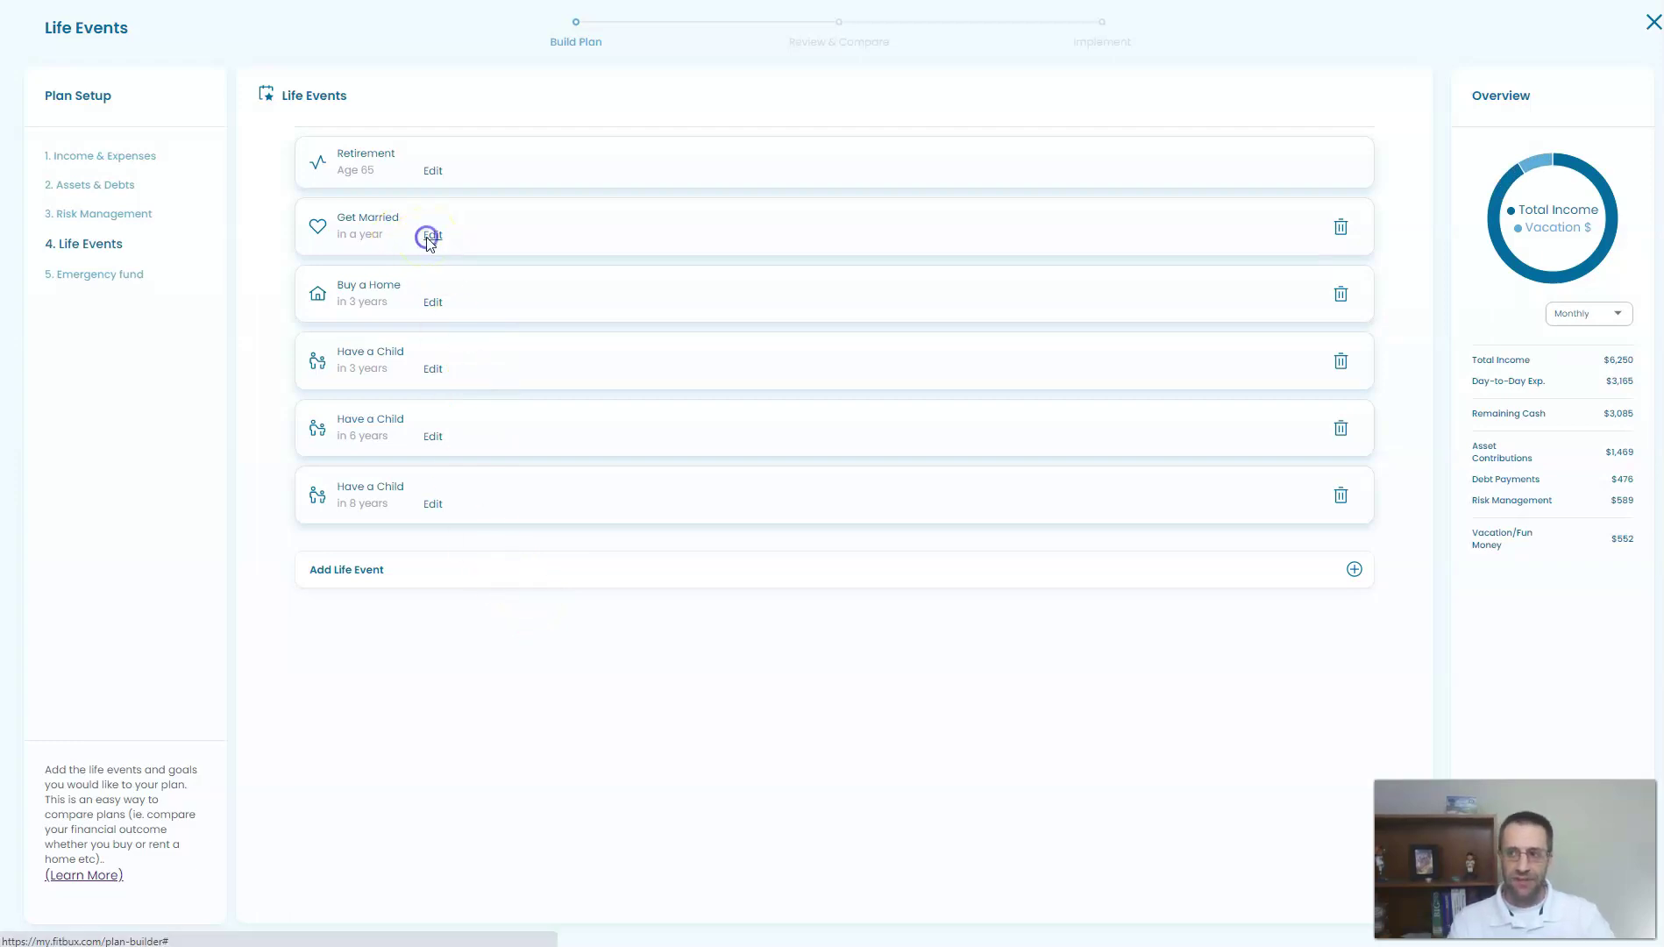
pyautogui.click(326, 308)
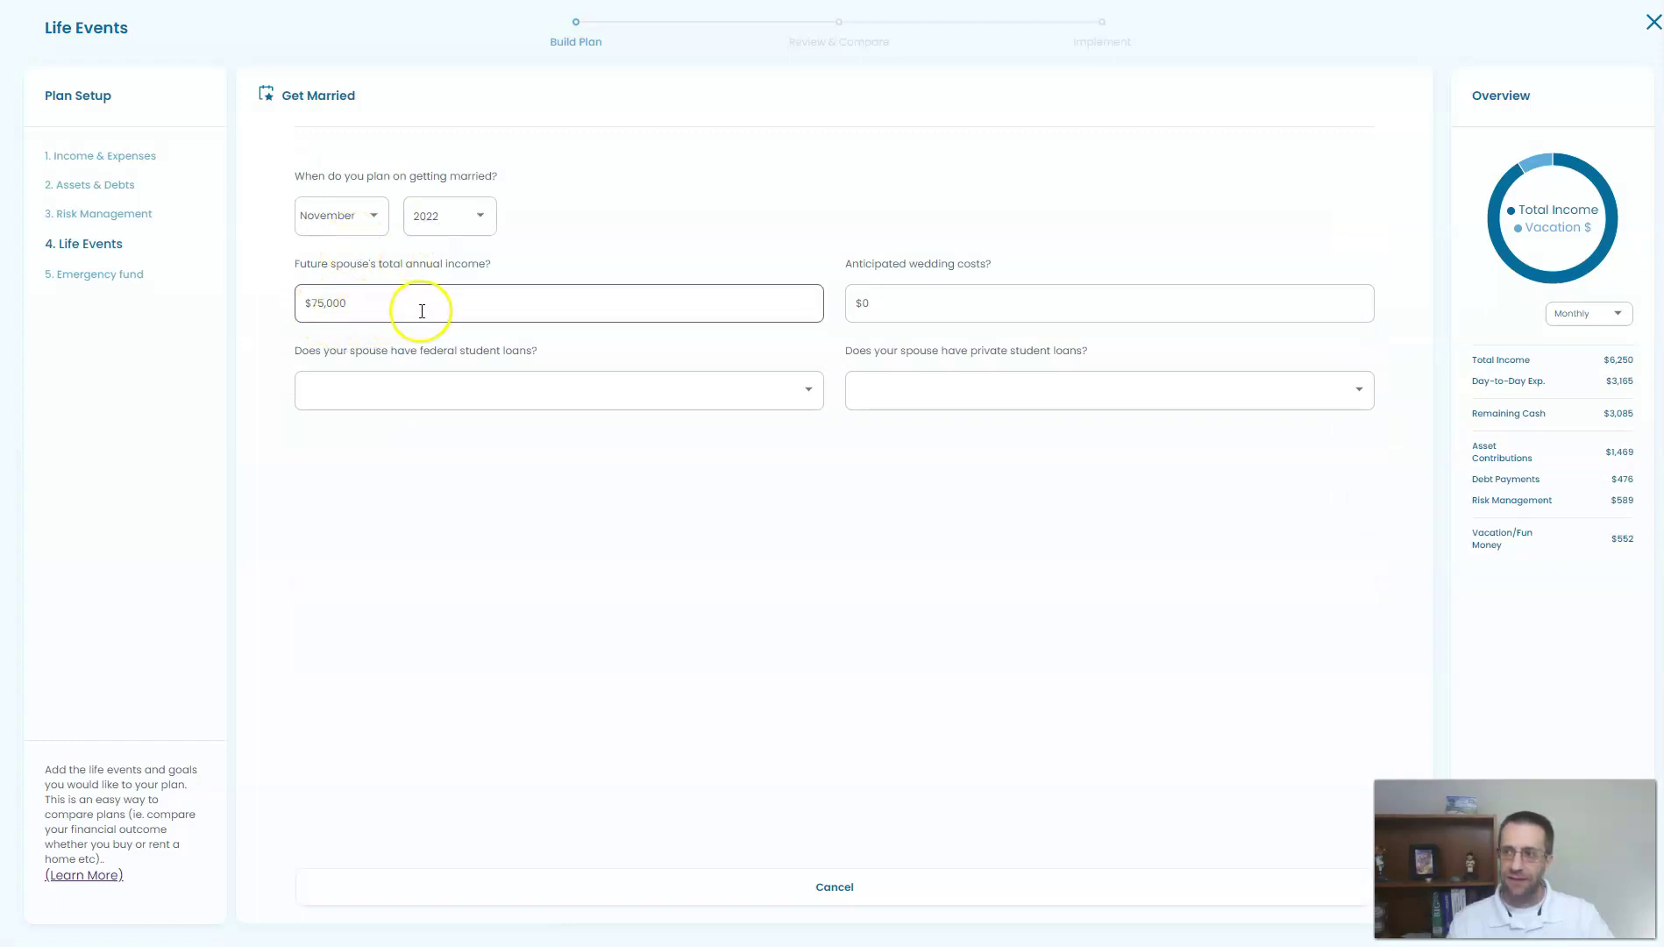
pyautogui.click(873, 311)
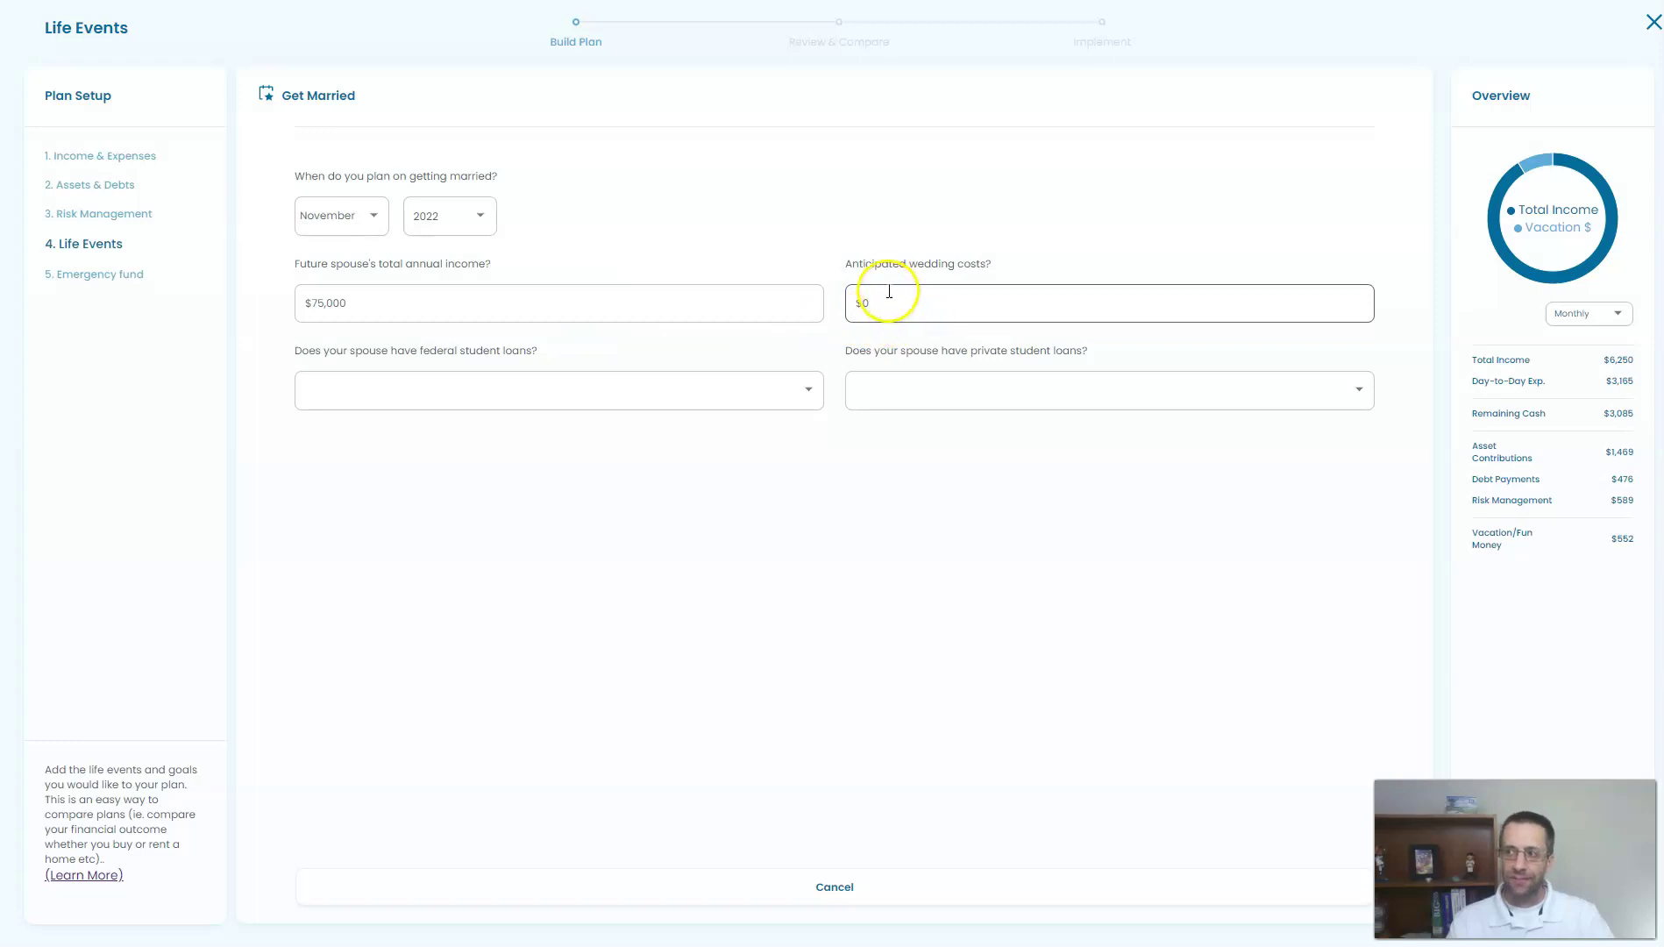
pyautogui.click(799, 327)
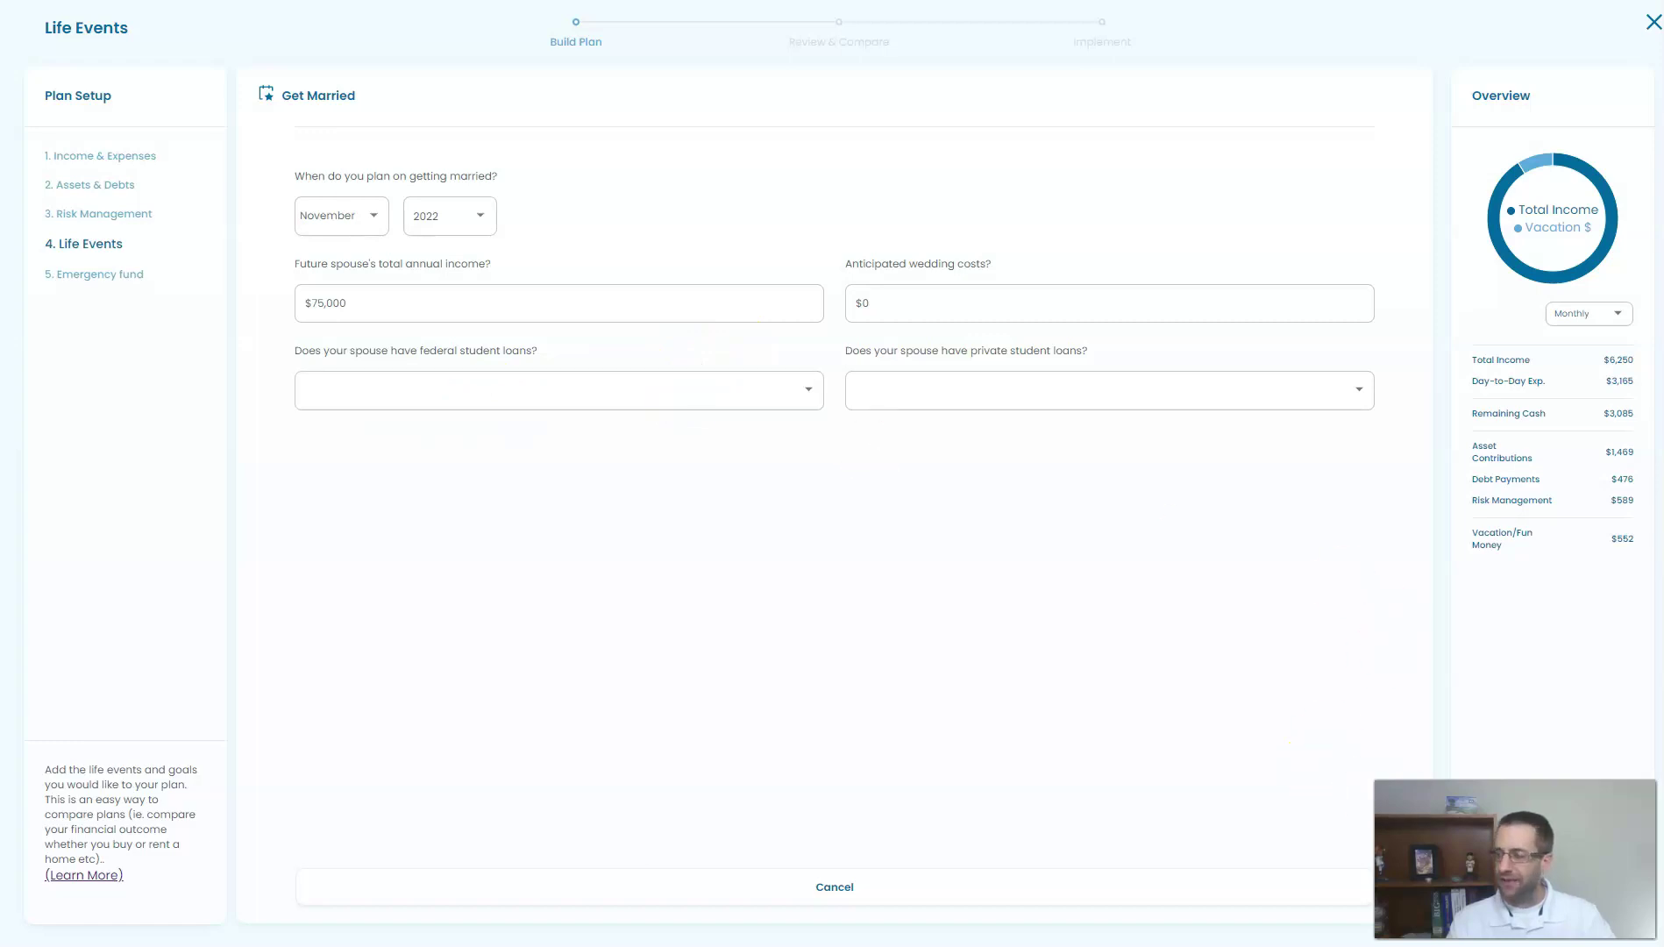
pyautogui.click(1421, 887)
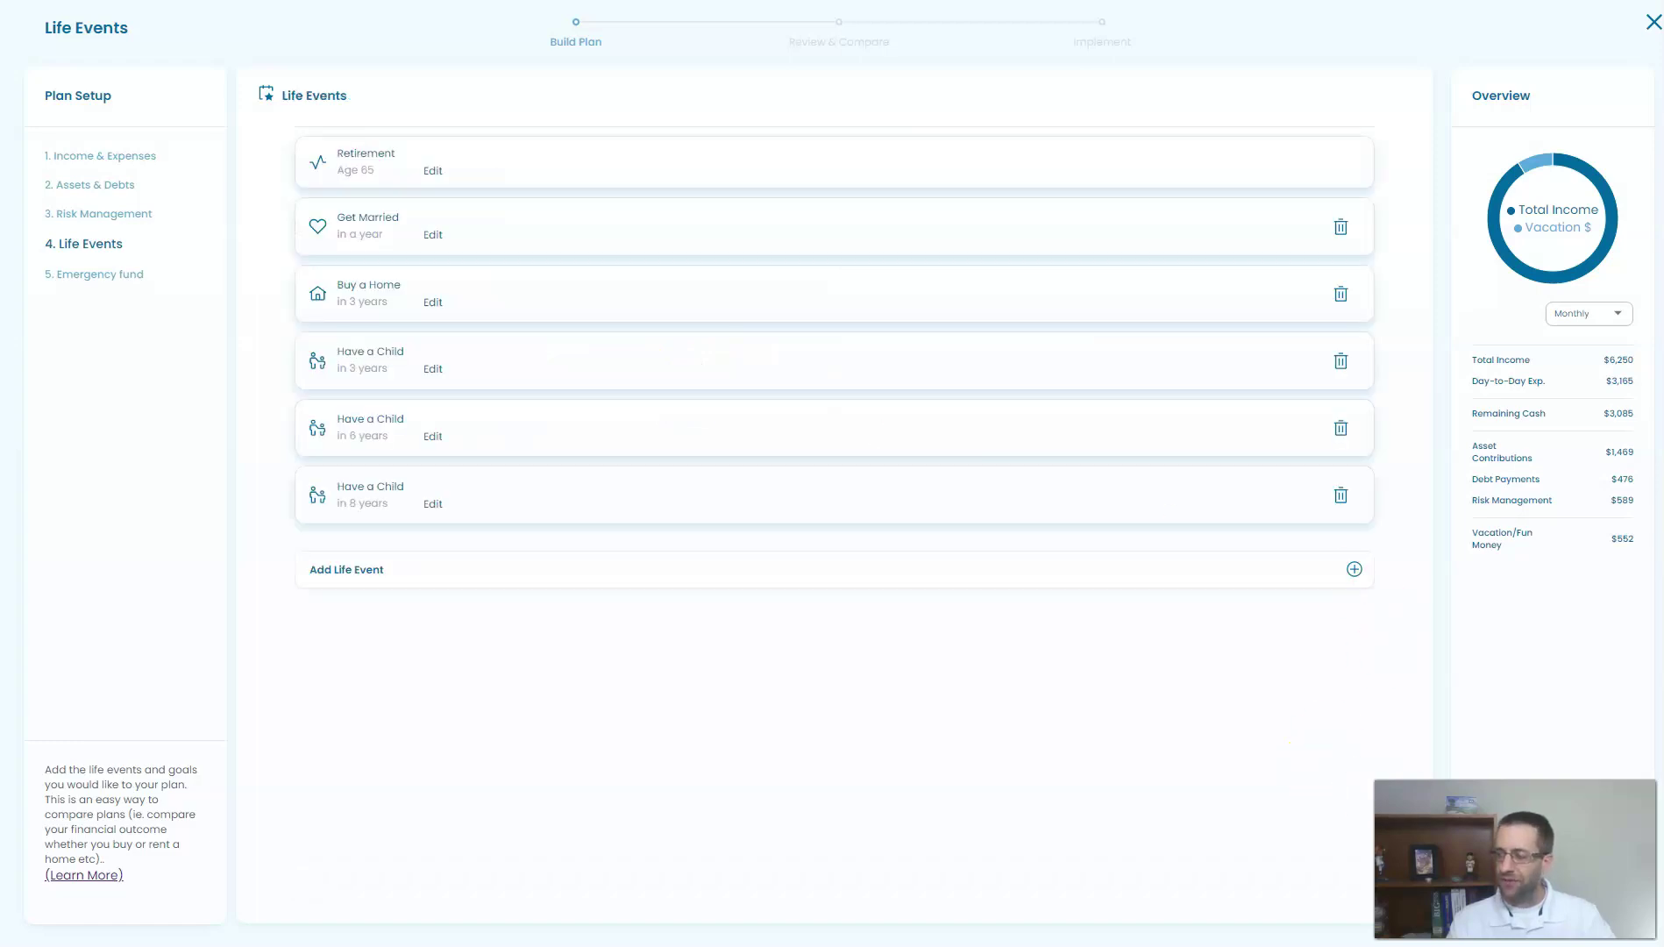
pyautogui.click(435, 301)
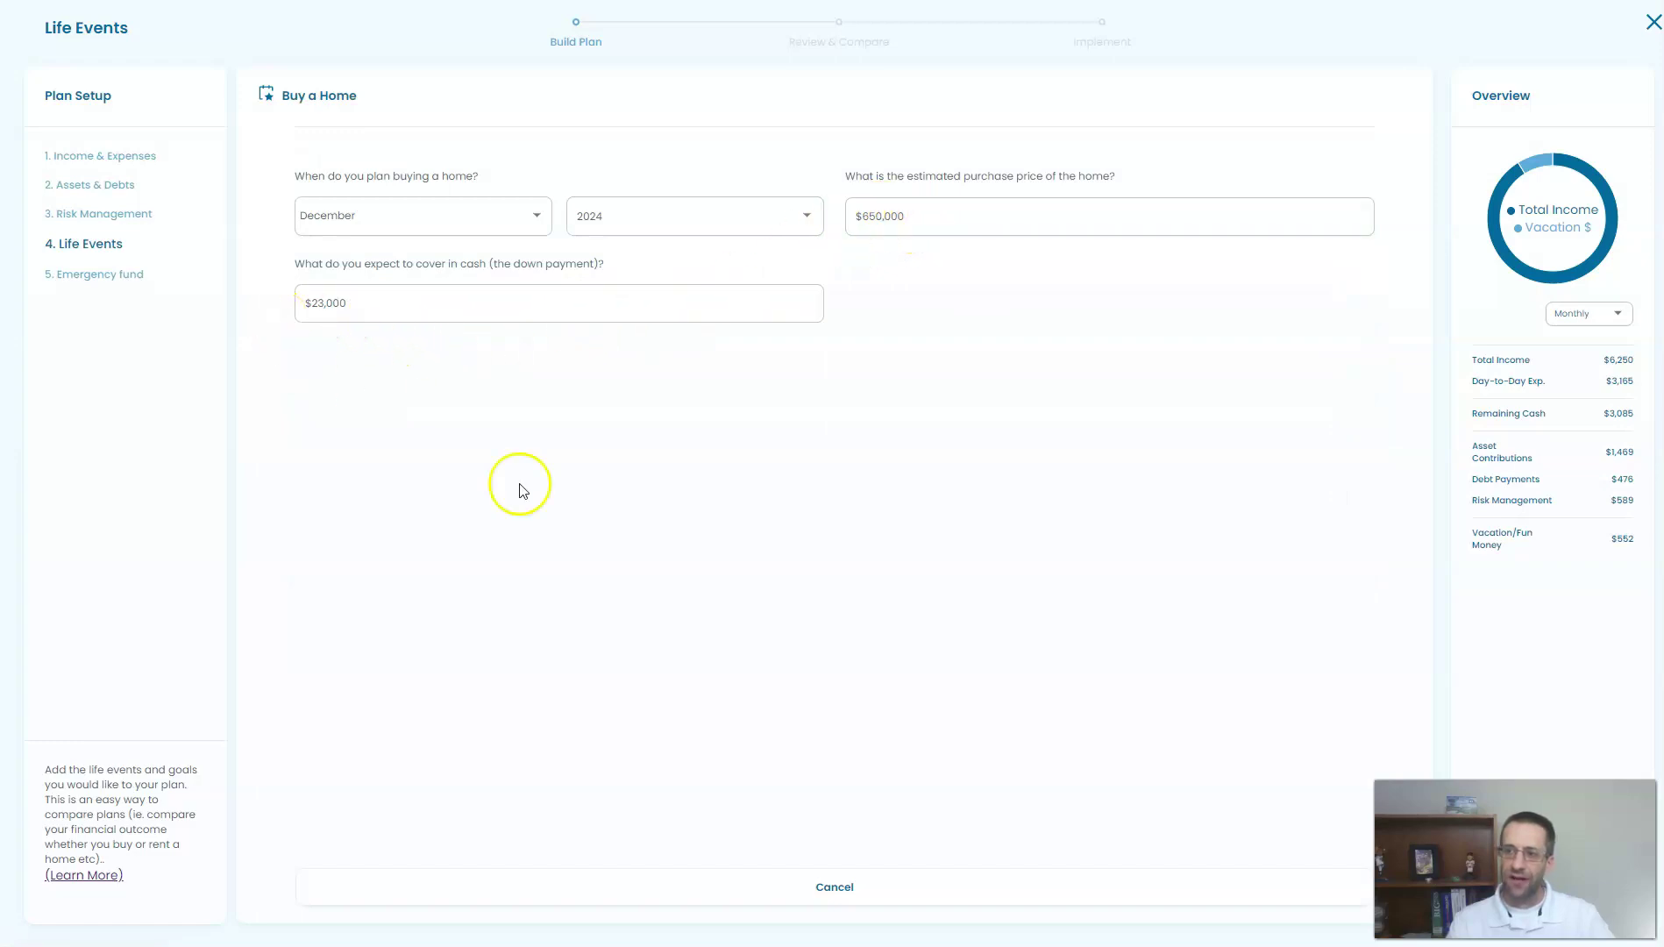
pyautogui.click(1356, 884)
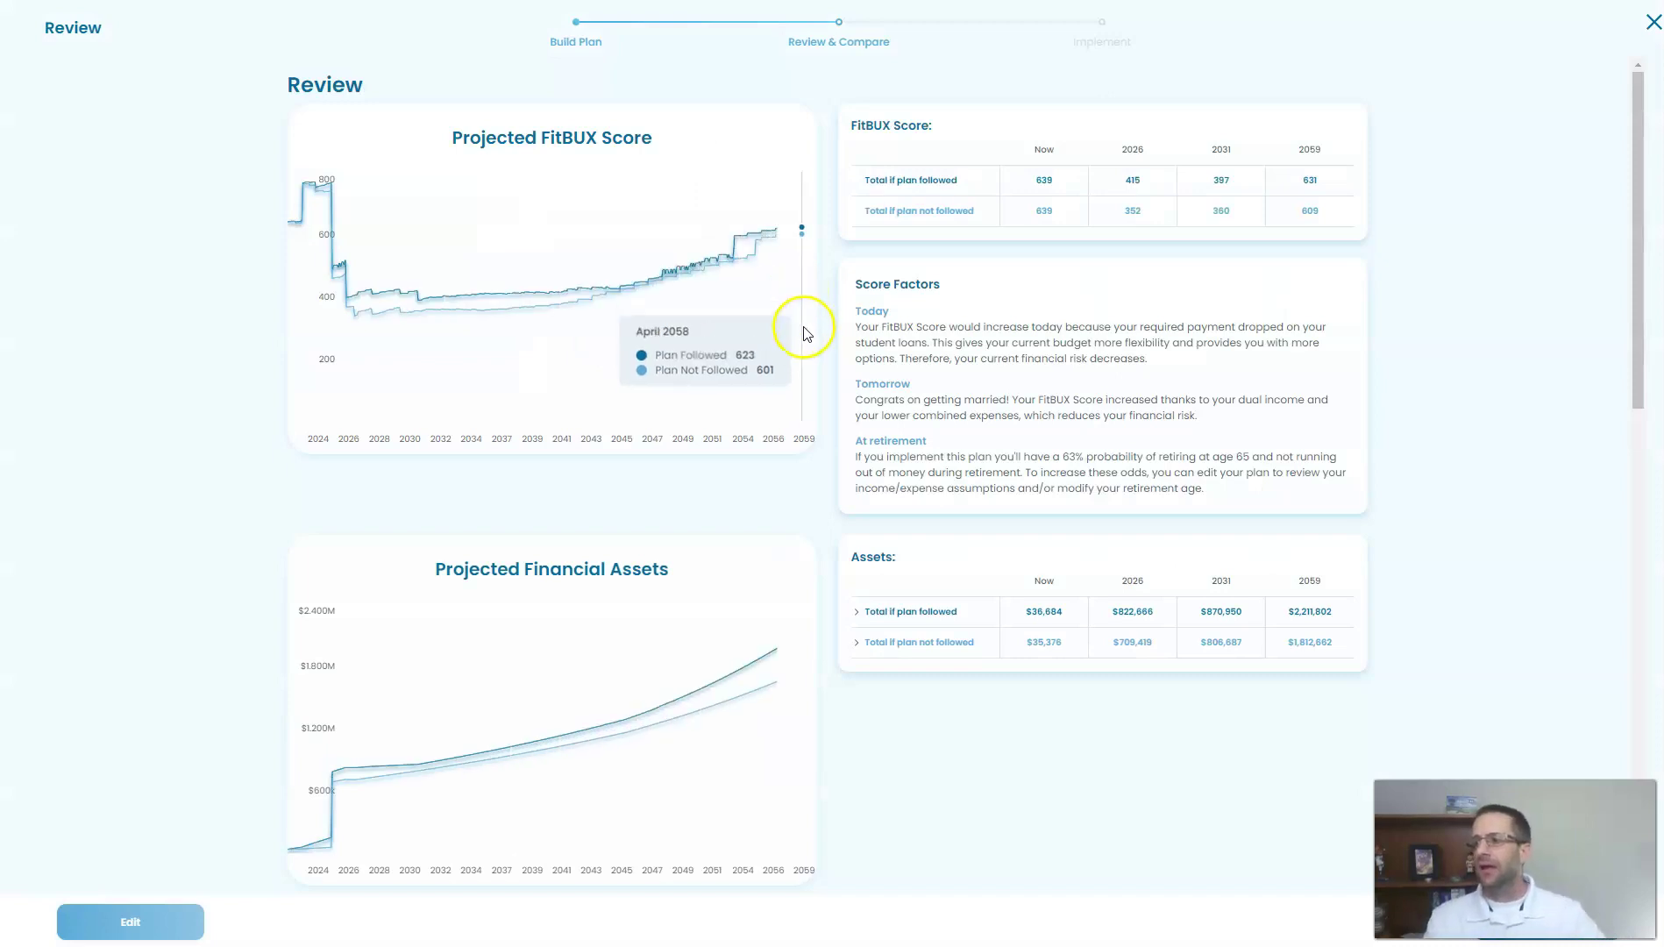
# - Review the plan's projected assets, debts and total net wealth, comparing the plan-followed and plan-not-followed curves over the years
pyautogui.scroll(-4, 800, 302)
pyautogui.scroll(-4, 811, 343)
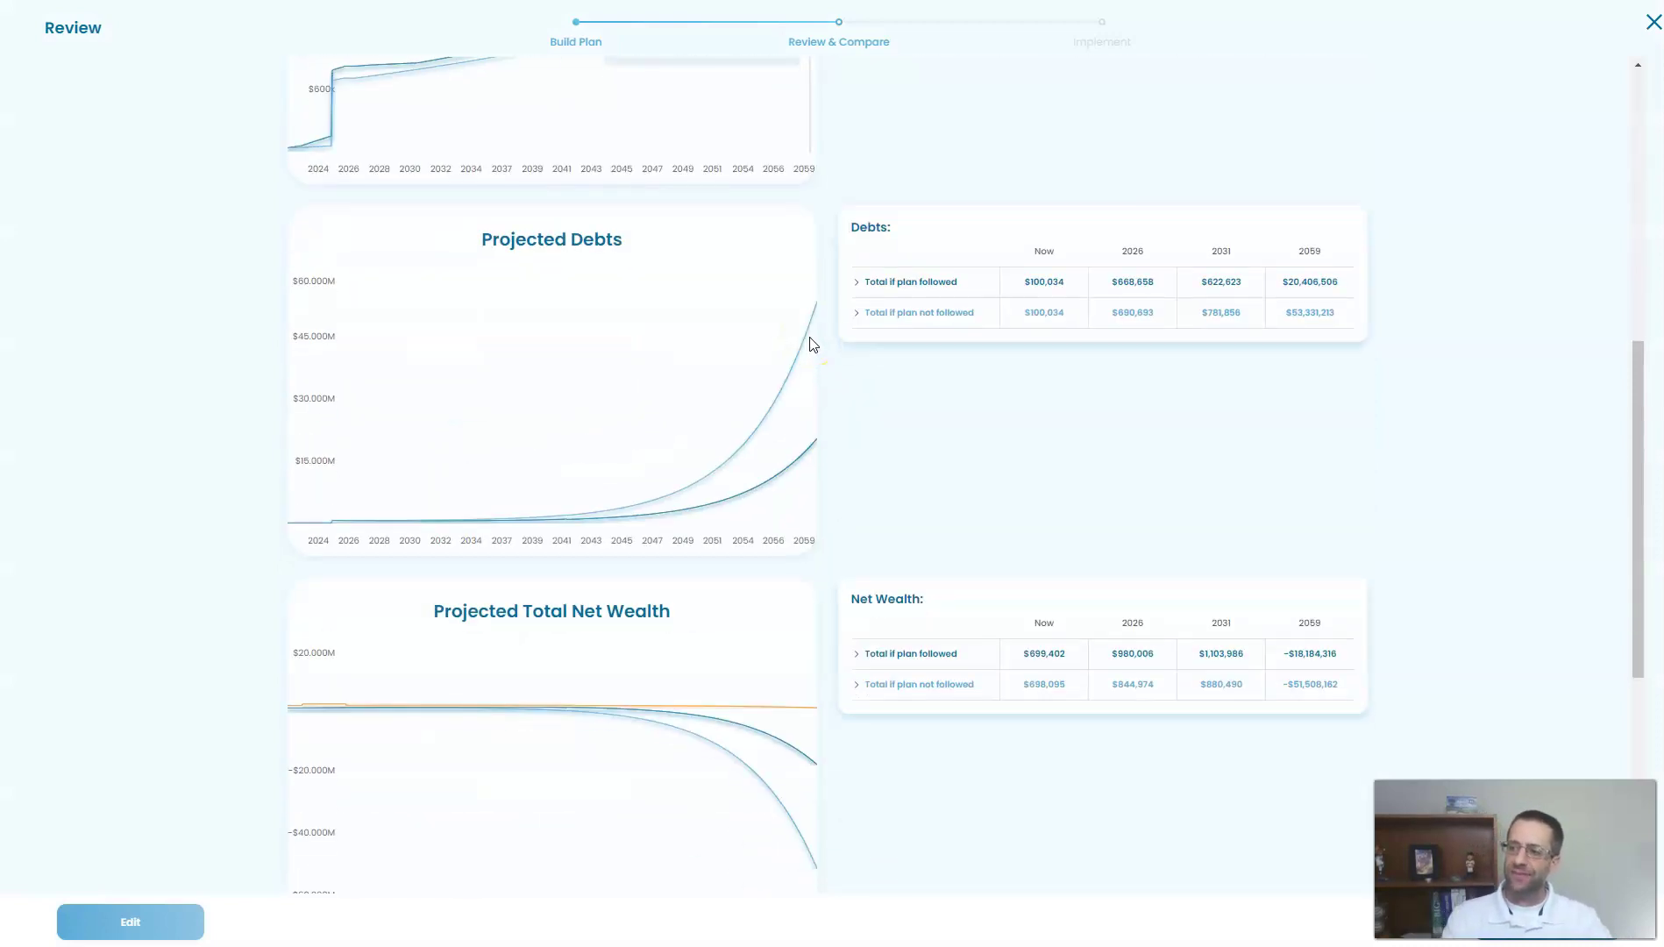
pyautogui.scroll(-2, 810, 343)
pyautogui.scroll(-2, 810, 343)
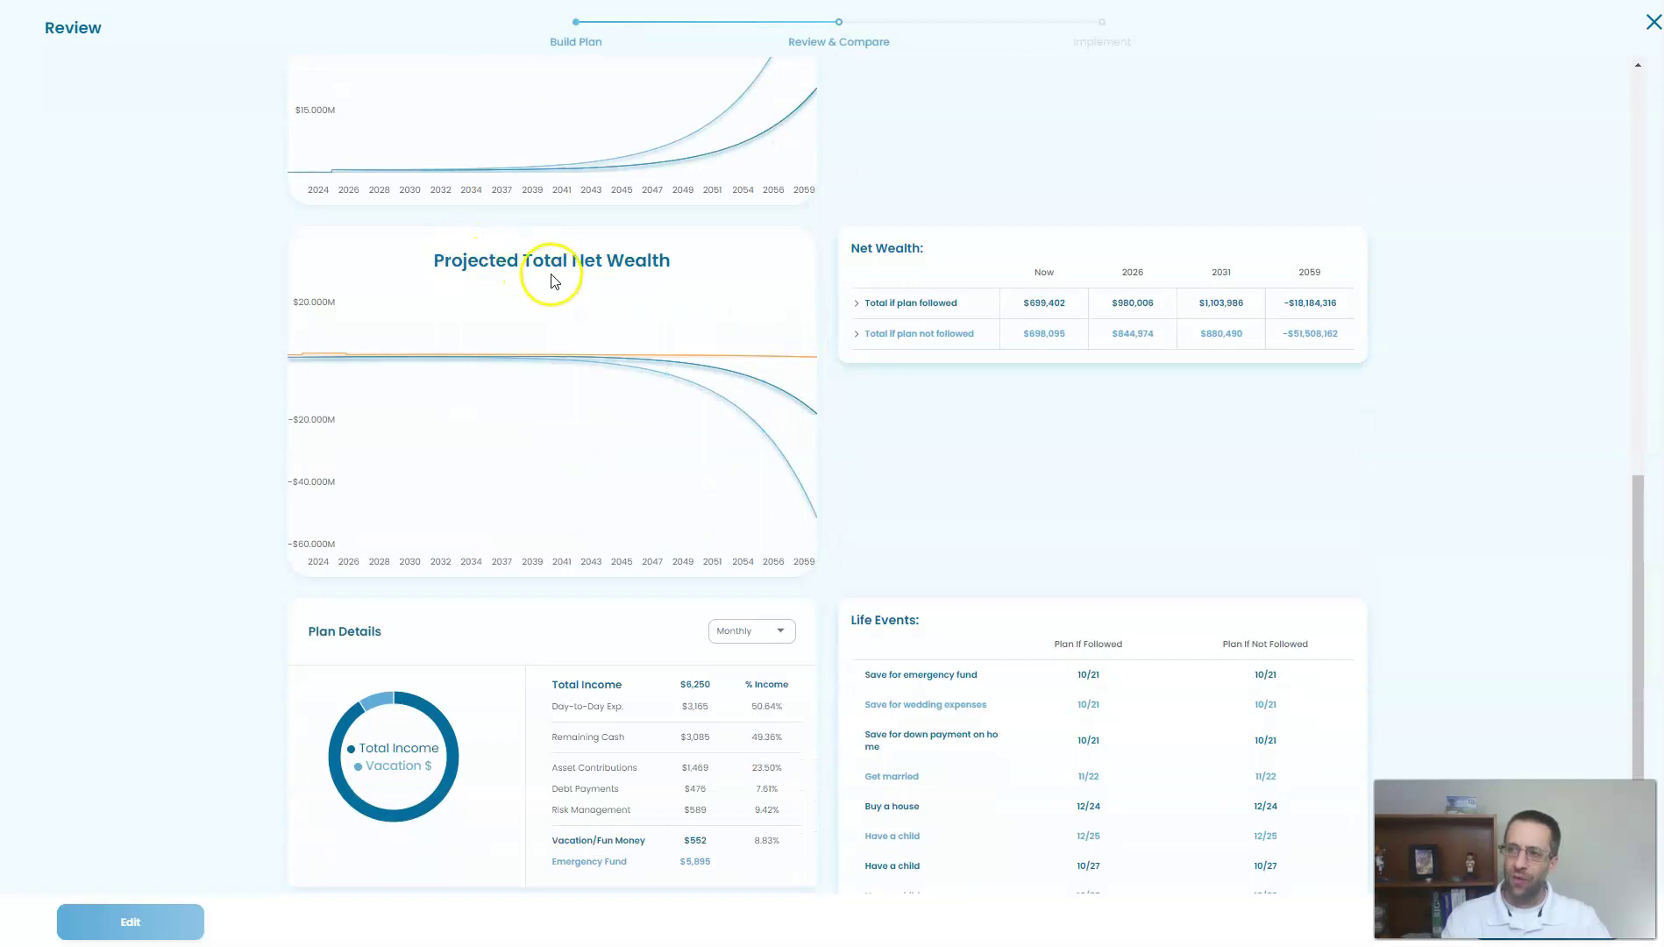
pyautogui.moveTo(523, 323)
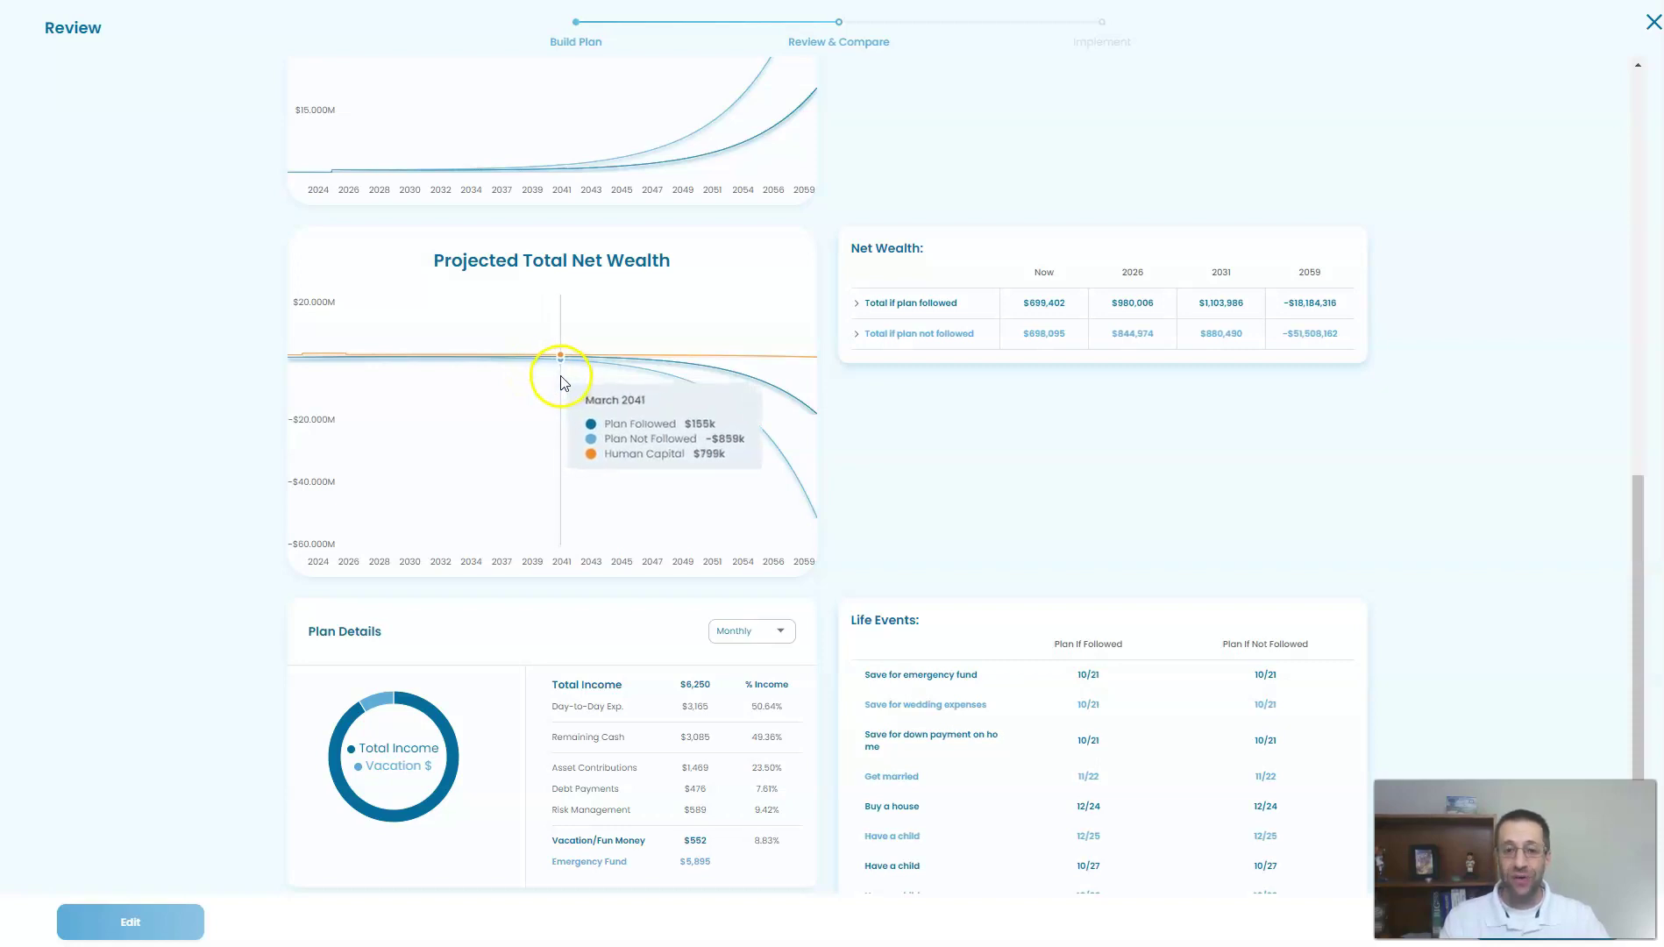
pyautogui.click(868, 302)
pyautogui.click(870, 301)
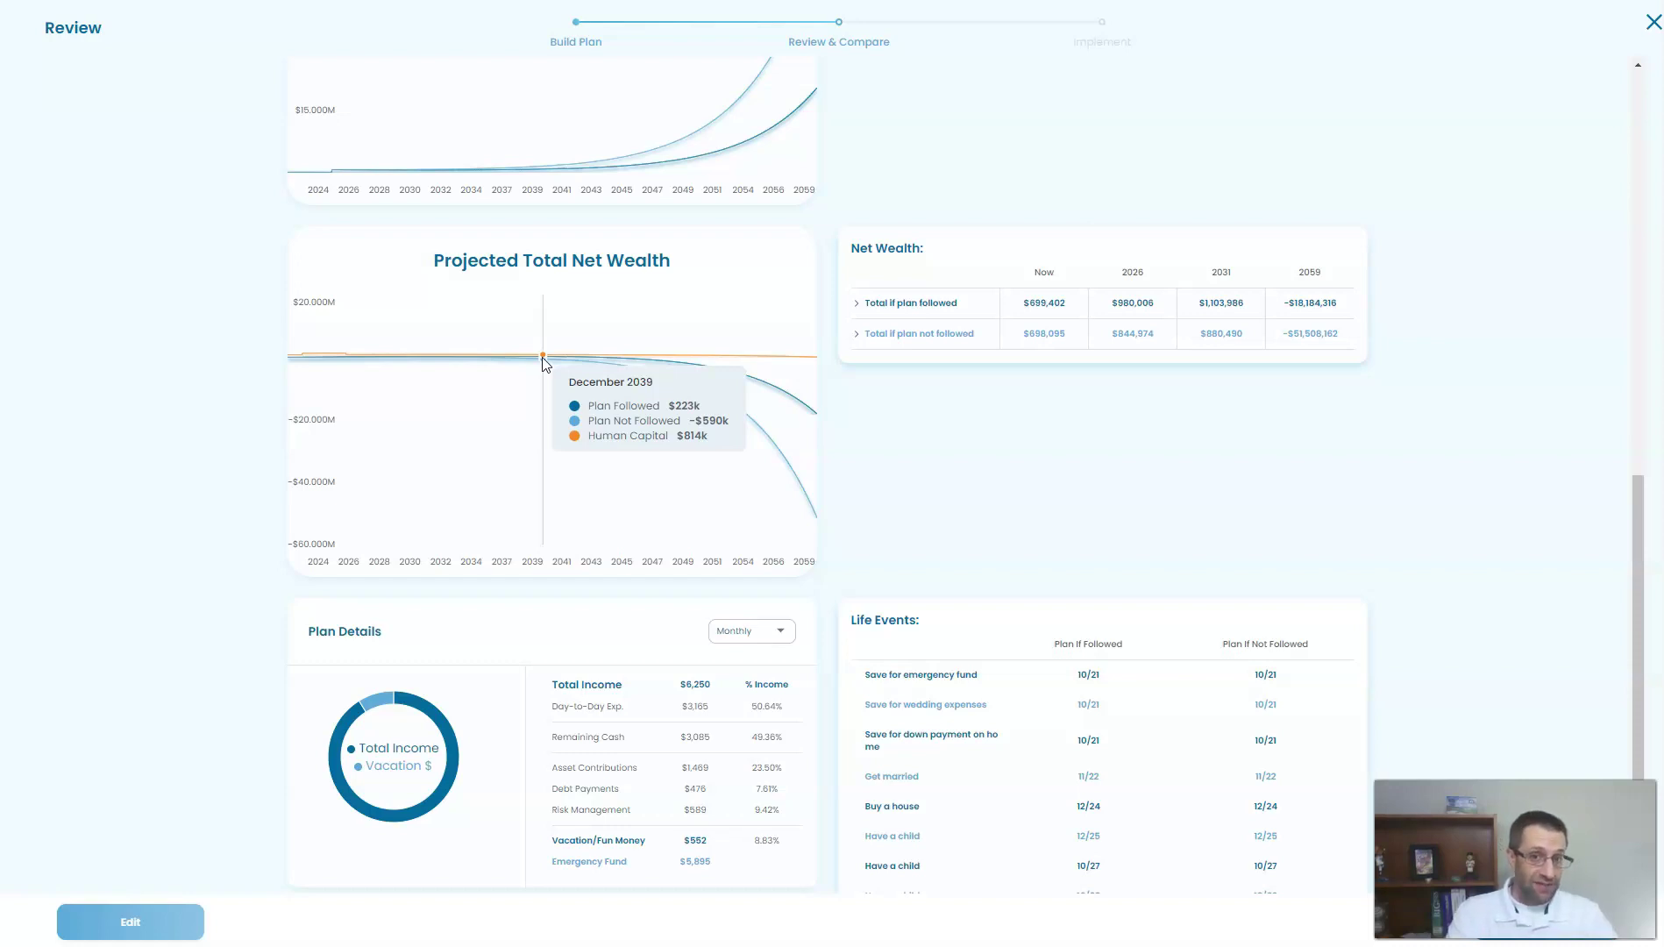
pyautogui.click(596, 532)
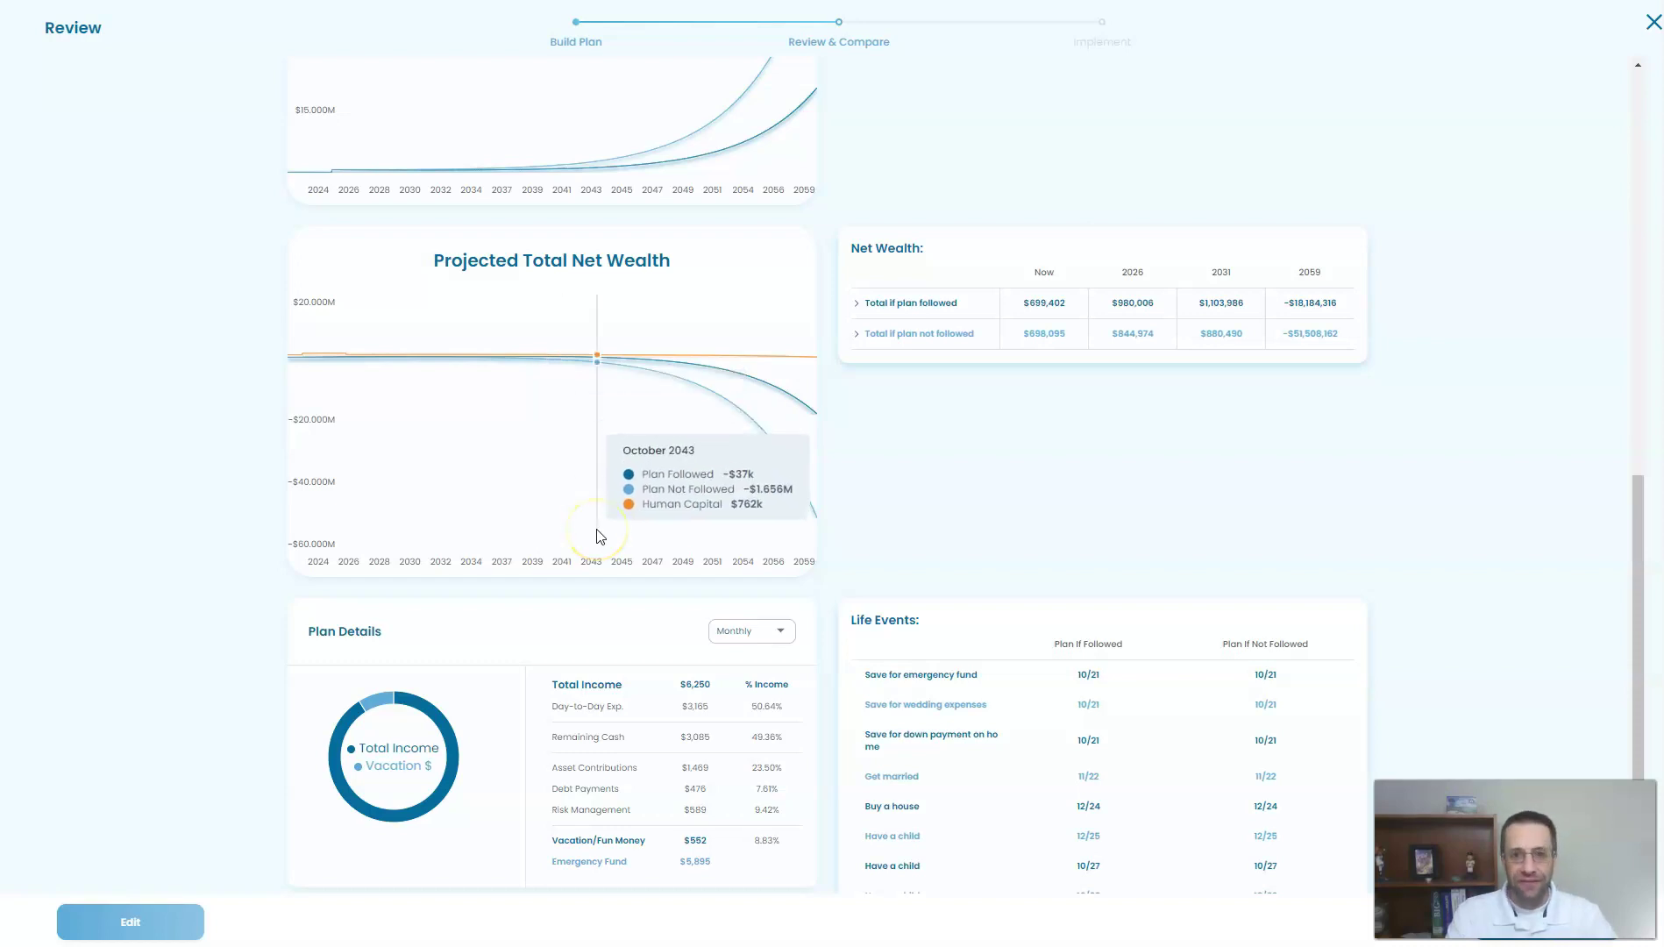
pyautogui.click(579, 515)
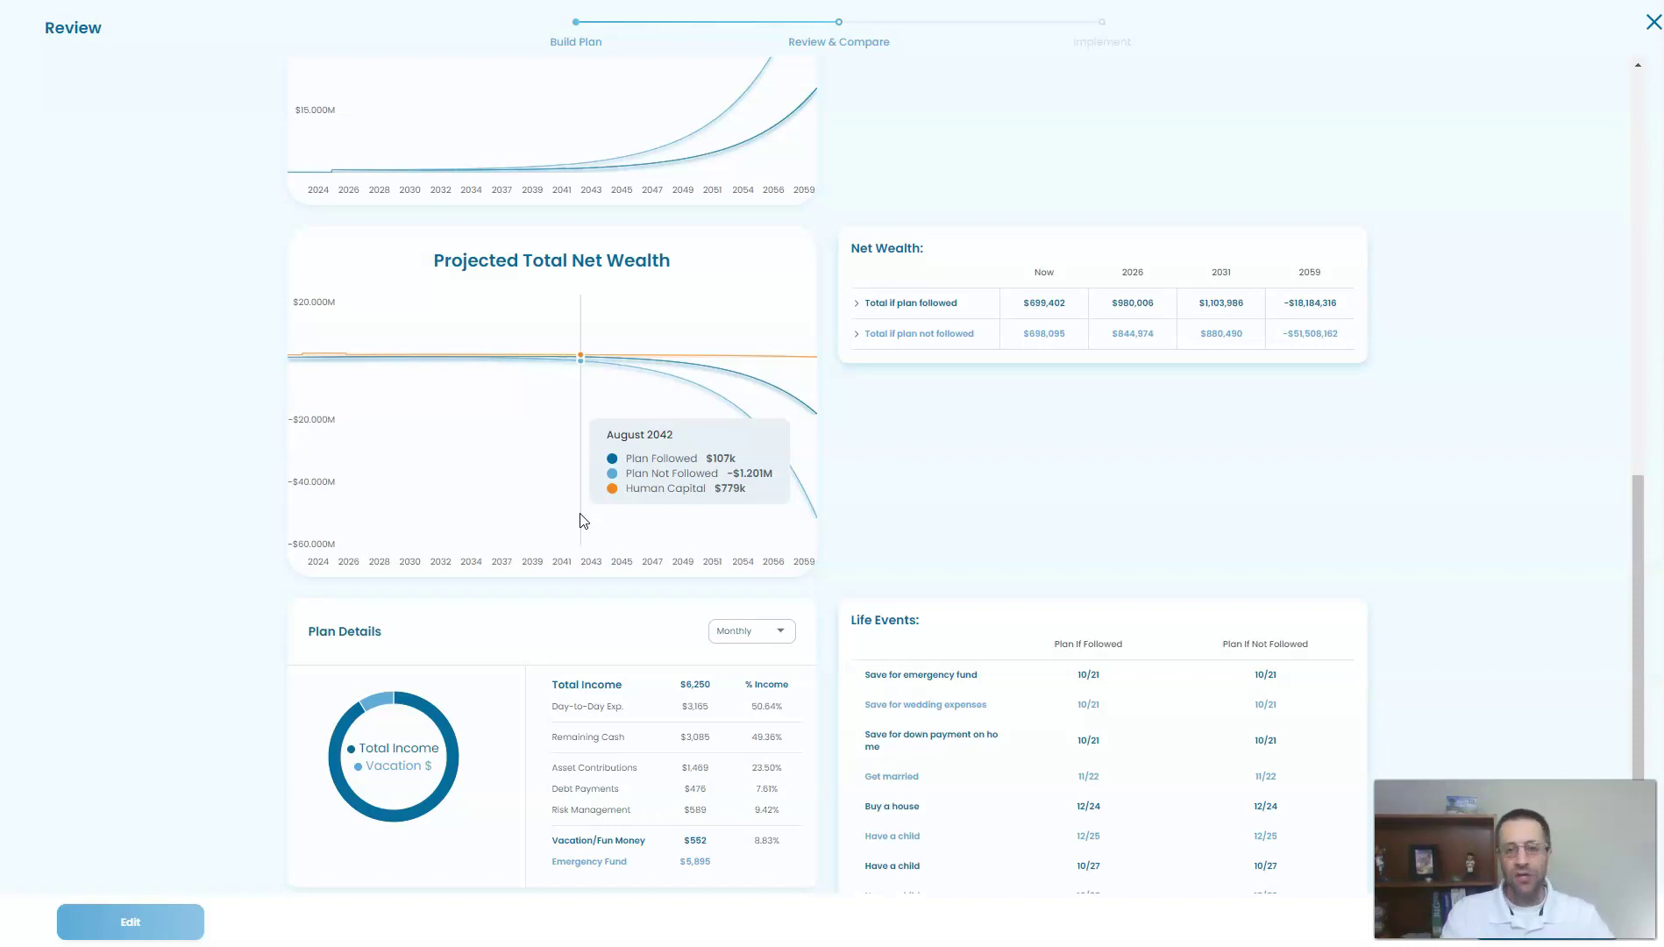
pyautogui.scroll(15, 583, 519)
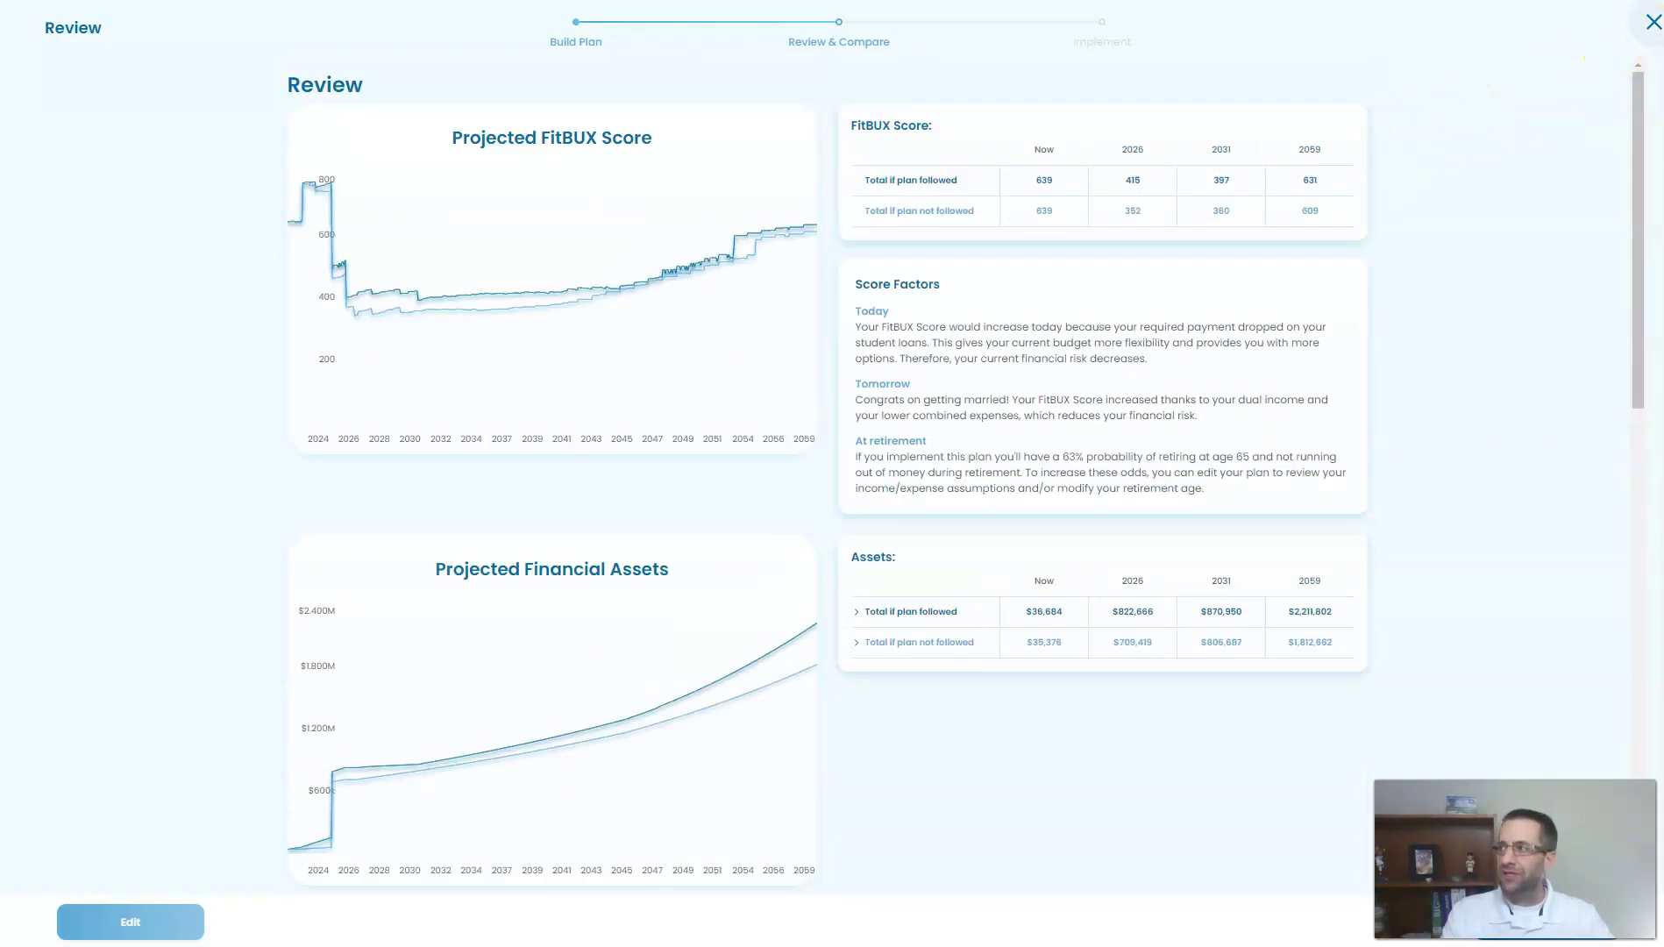
# - Leave the plan review and build a new plan named "FitBUX's plan" that reuses the selections from the other plan
pyautogui.click(1654, 22)
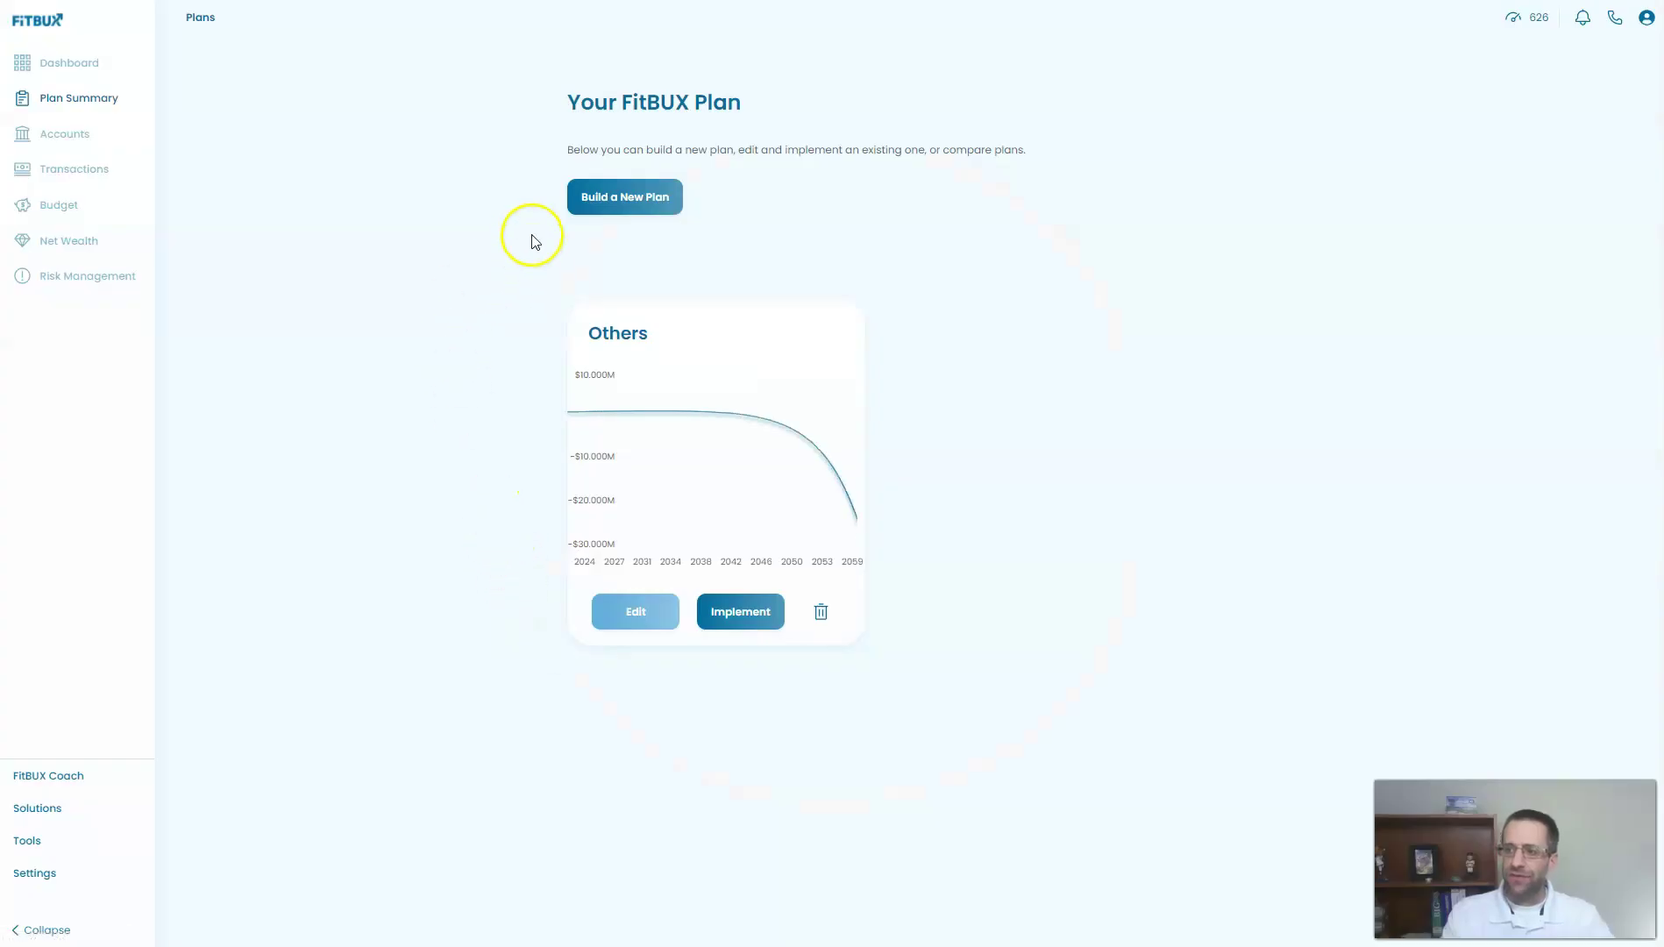
pyautogui.click(605, 195)
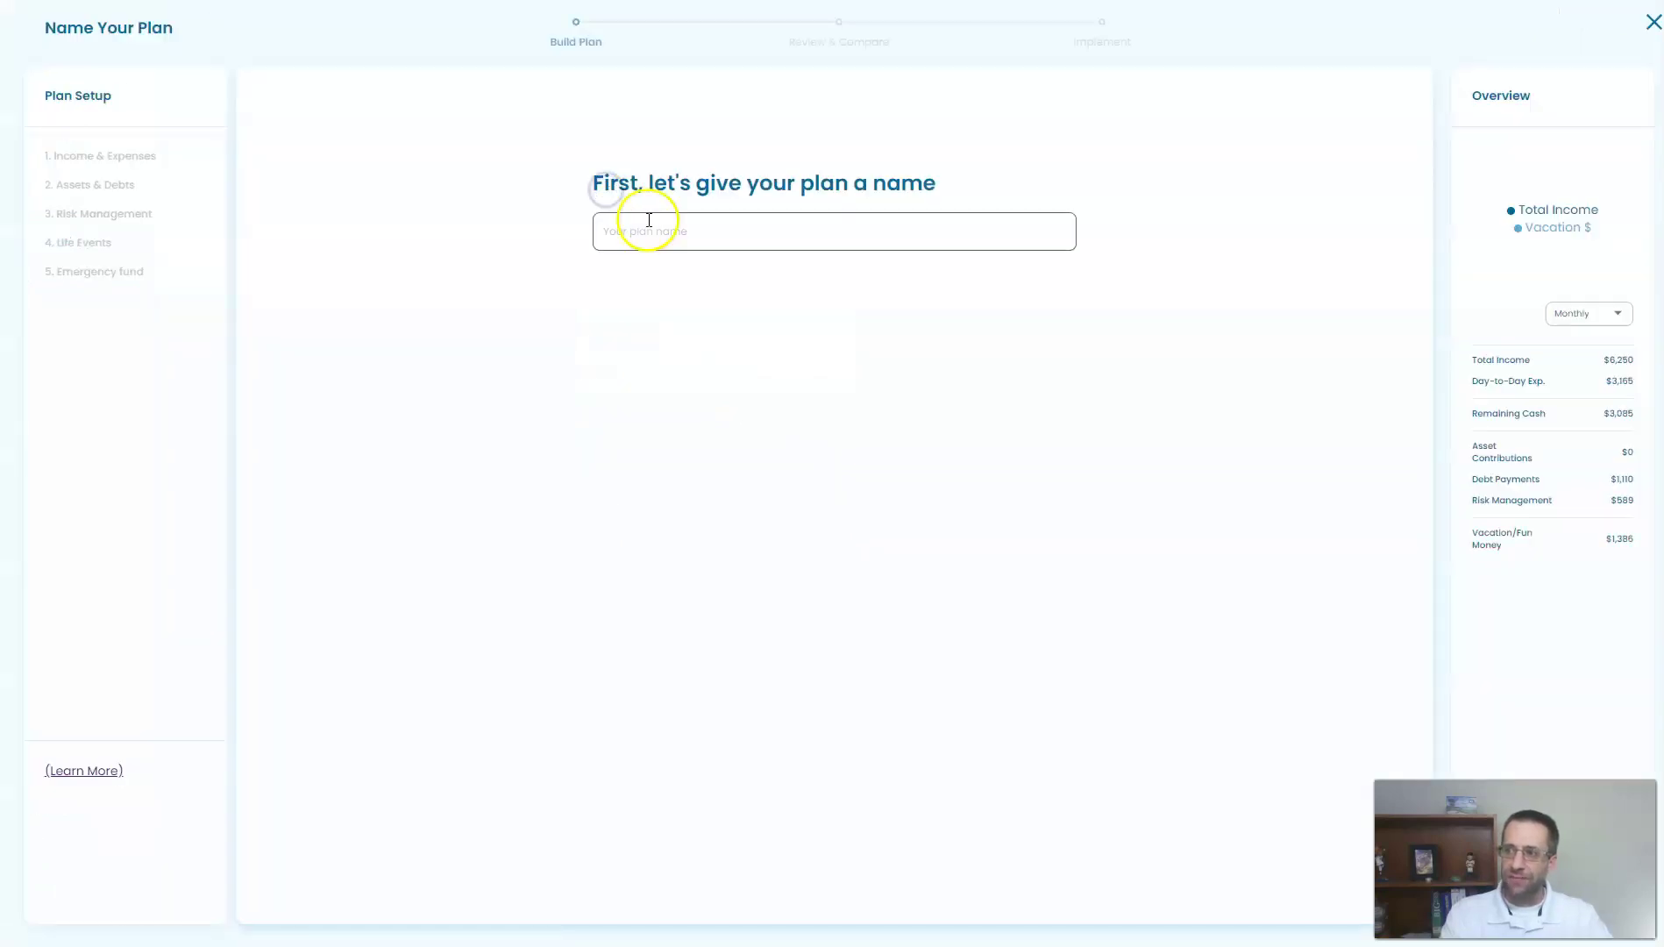
pyautogui.click(651, 232)
pyautogui.write('FitbUX')
pyautogui.press('BackSpace')
pyautogui.press('BackSpace')
pyautogui.write("BUX's plan")
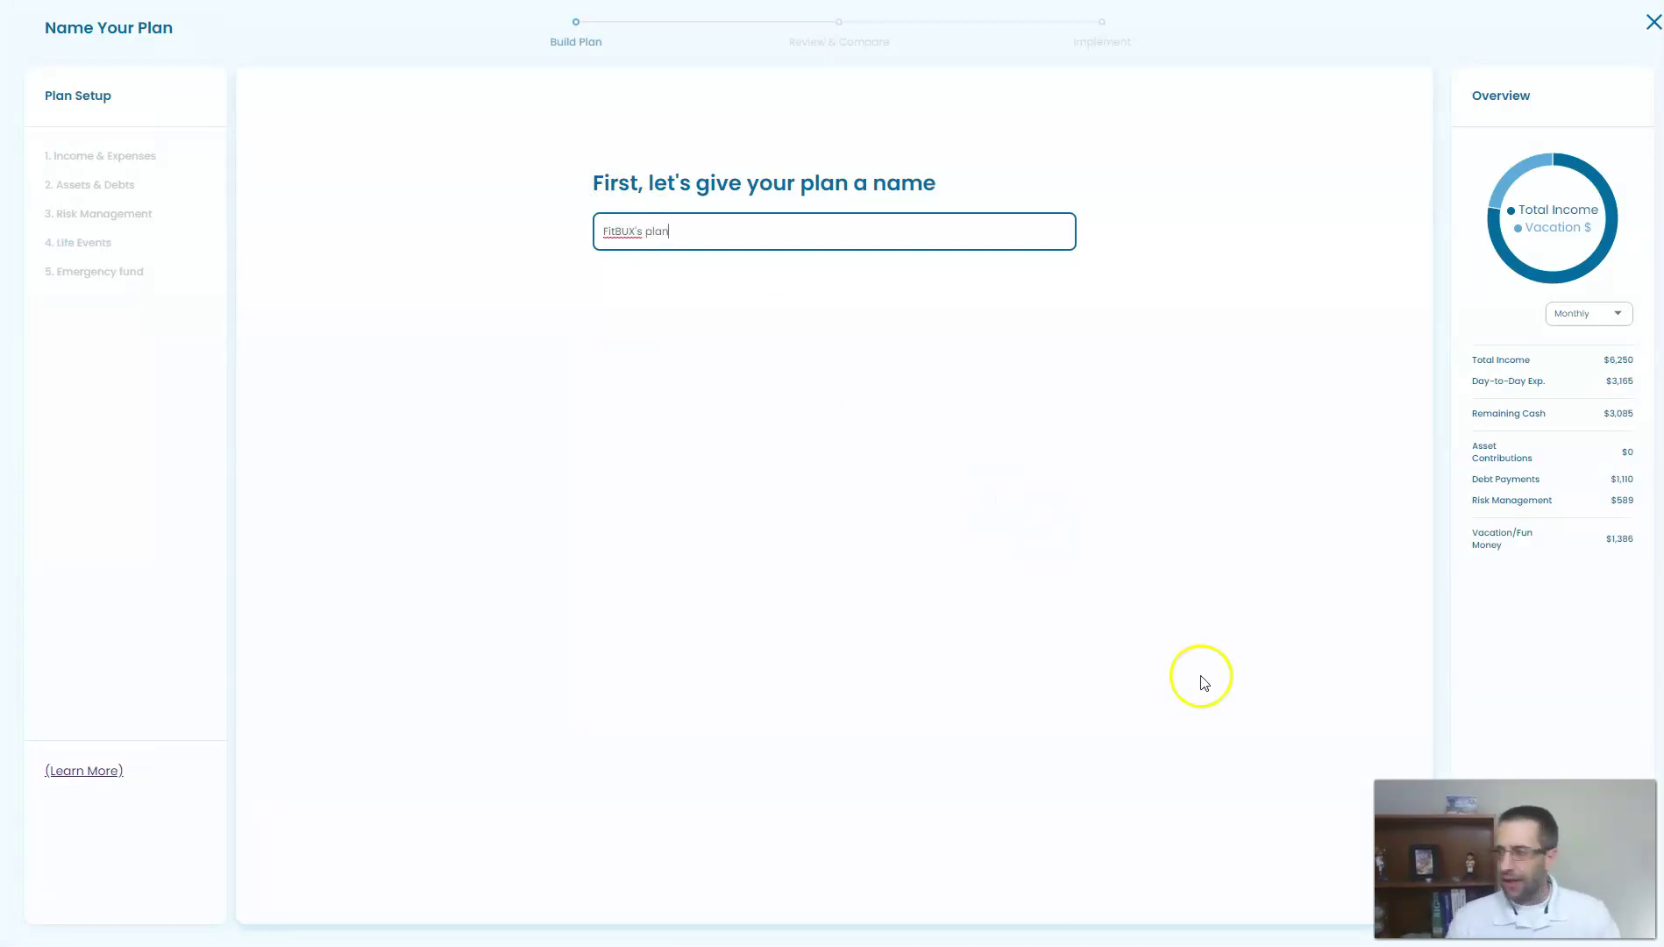
pyautogui.press('Return')
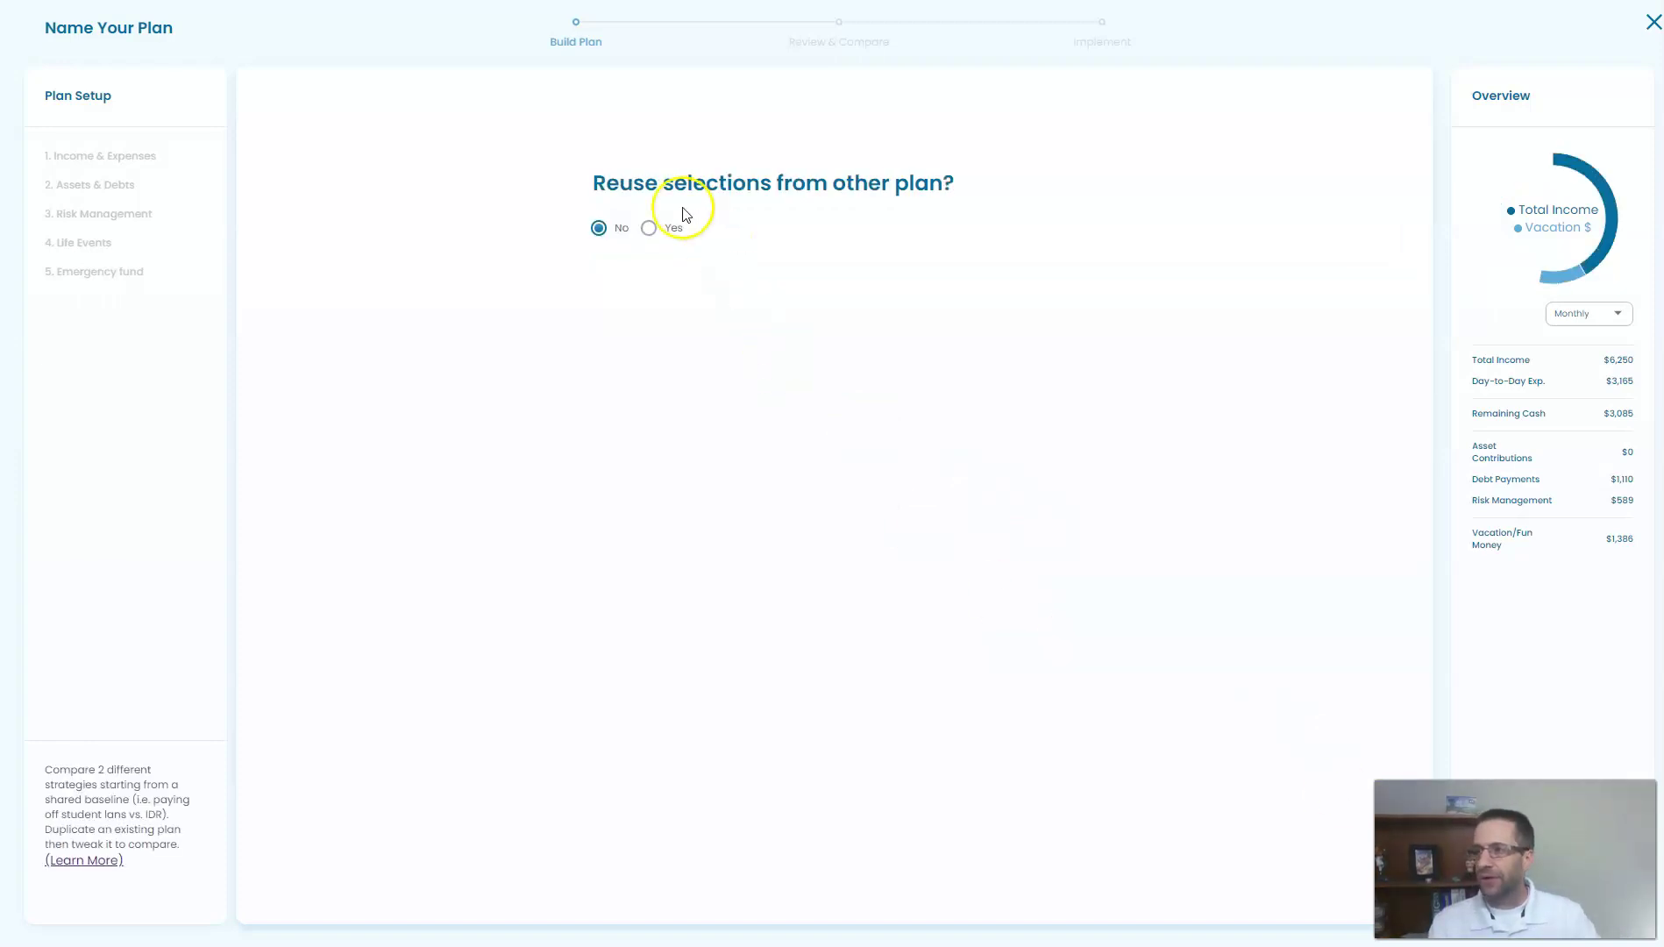
pyautogui.click(672, 223)
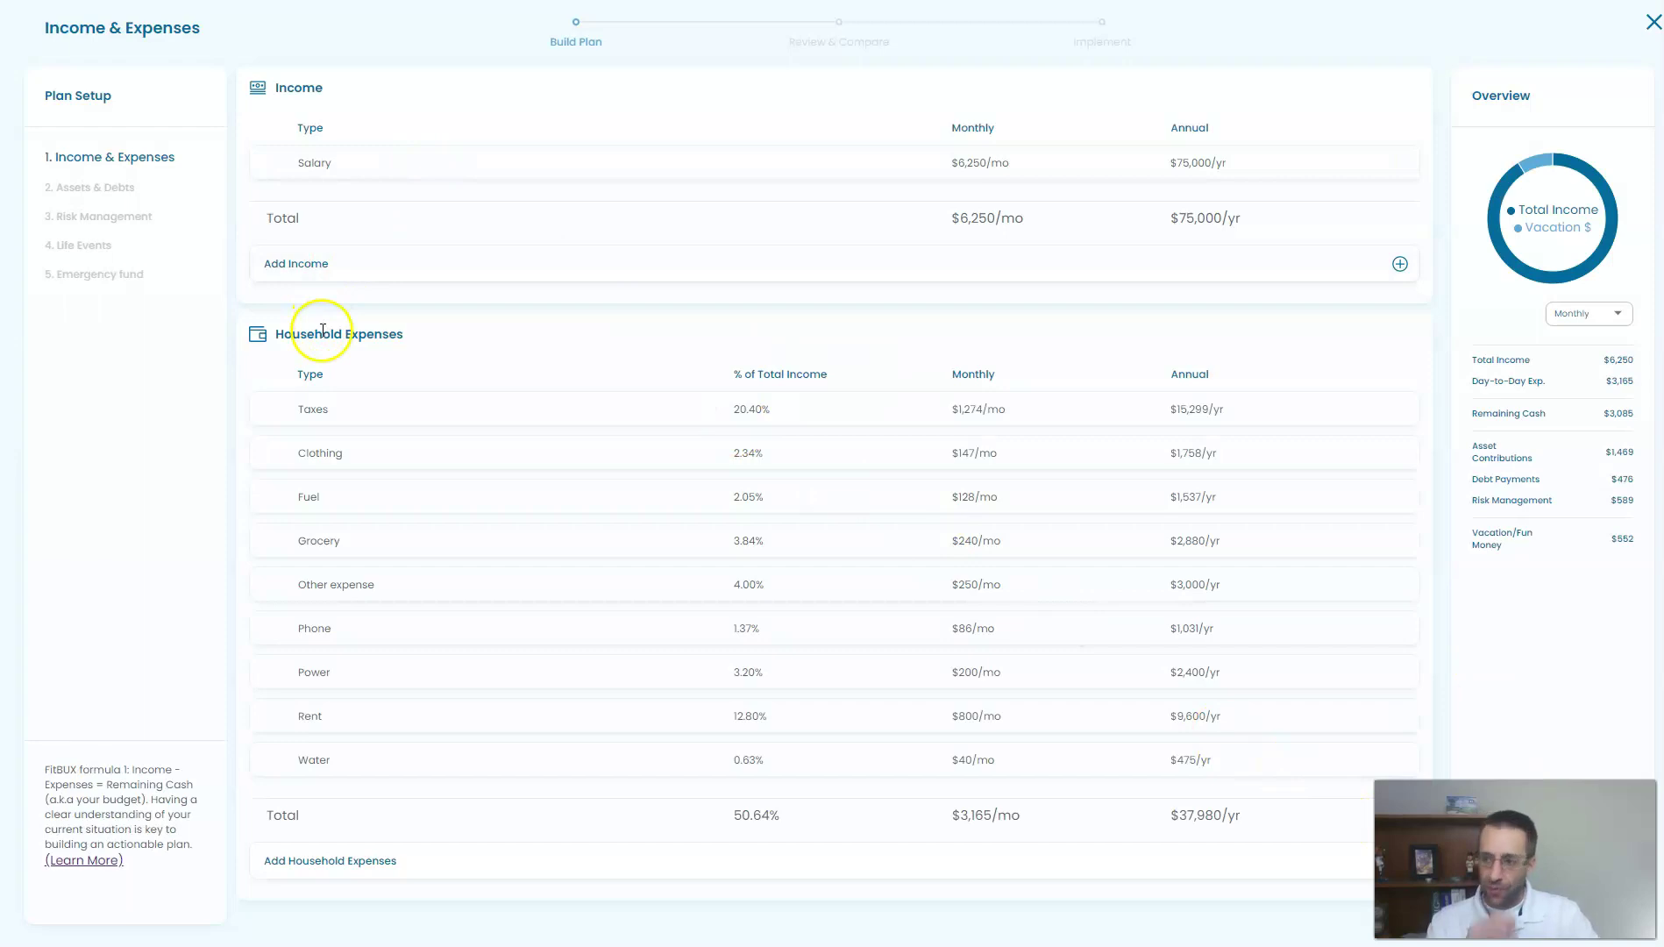
# - Set the new plan's federal student loan to Extended repayment with the High interest rate method at 25% of total income
pyautogui.click(115, 196)
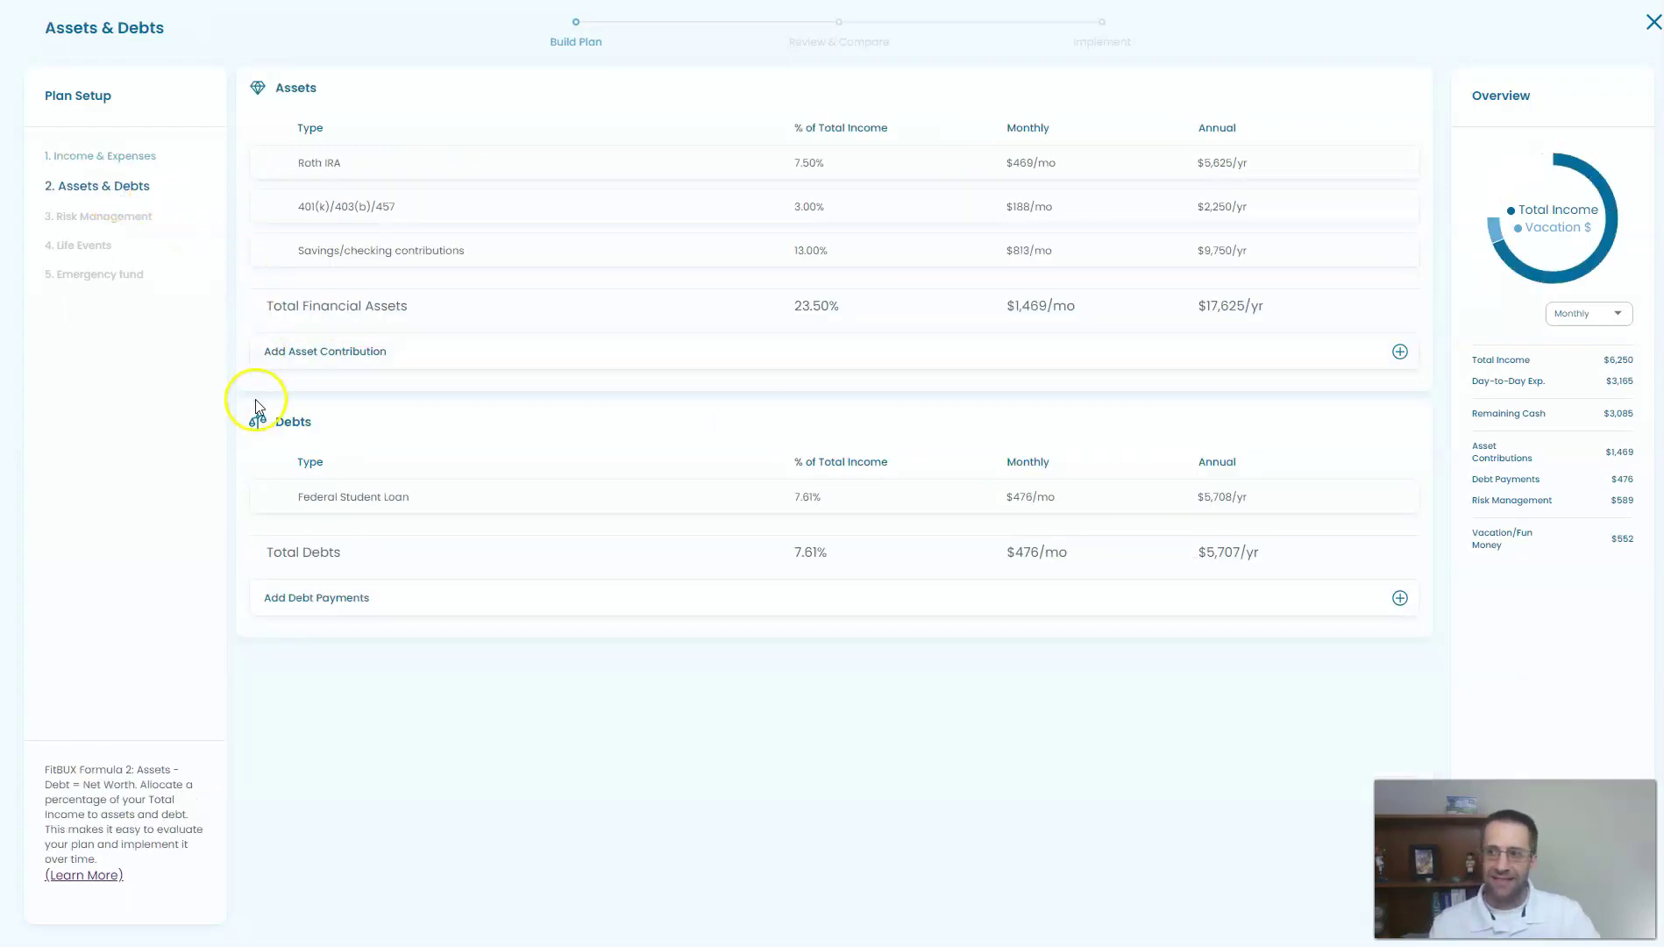
pyautogui.moveTo(278, 507)
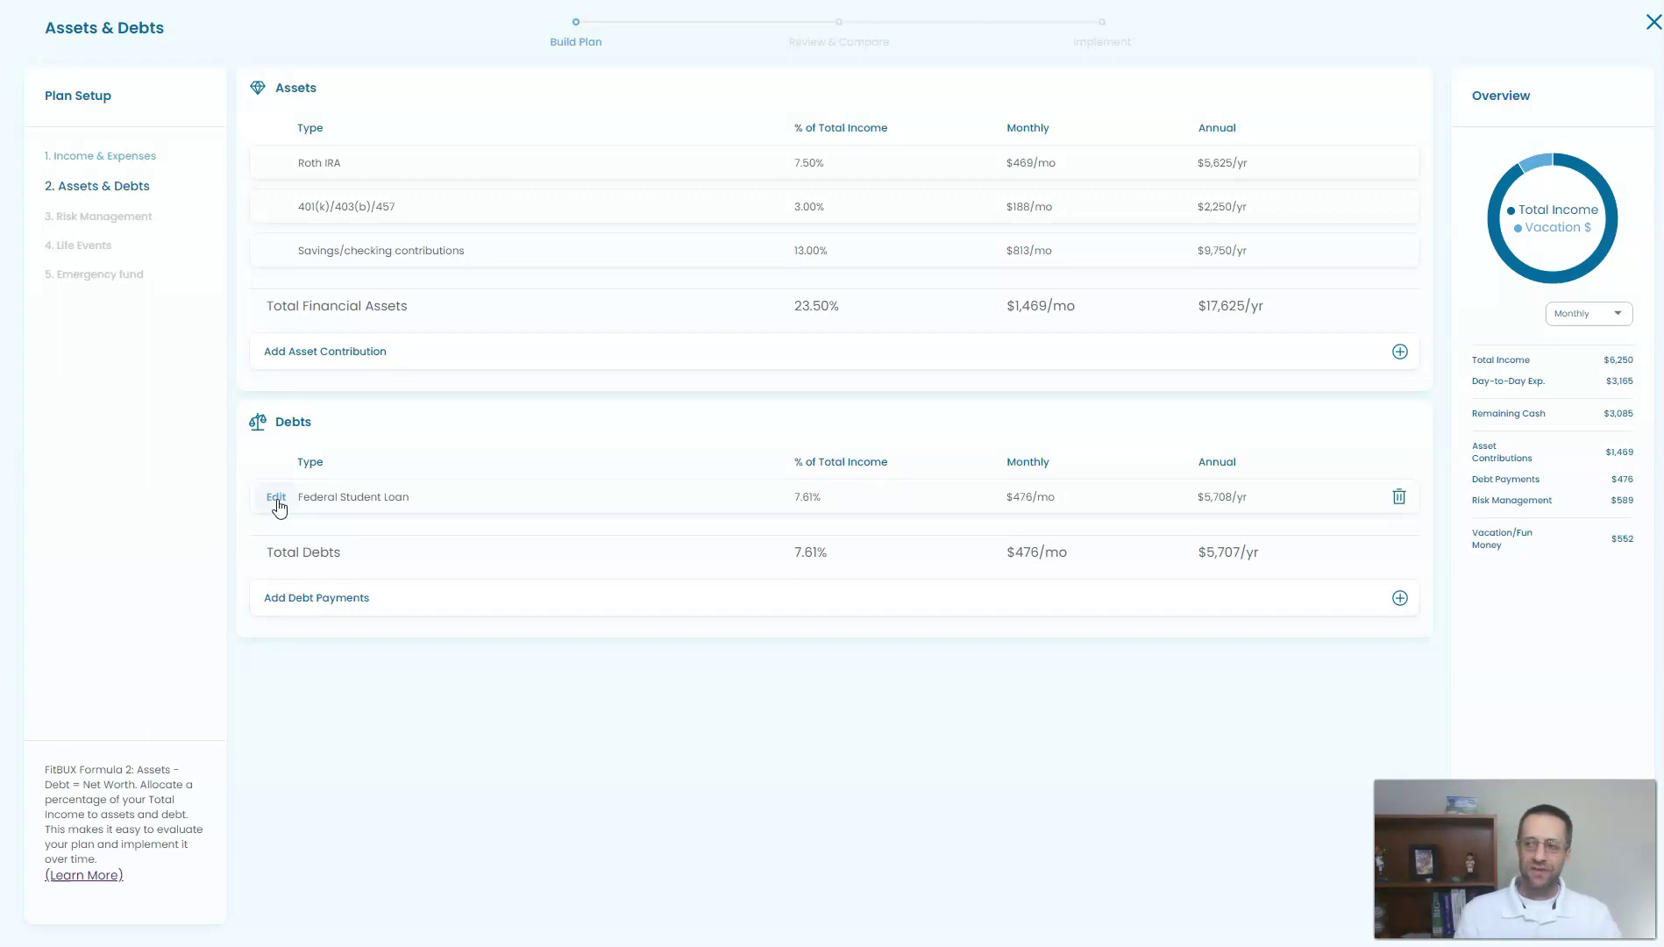
pyautogui.click(276, 497)
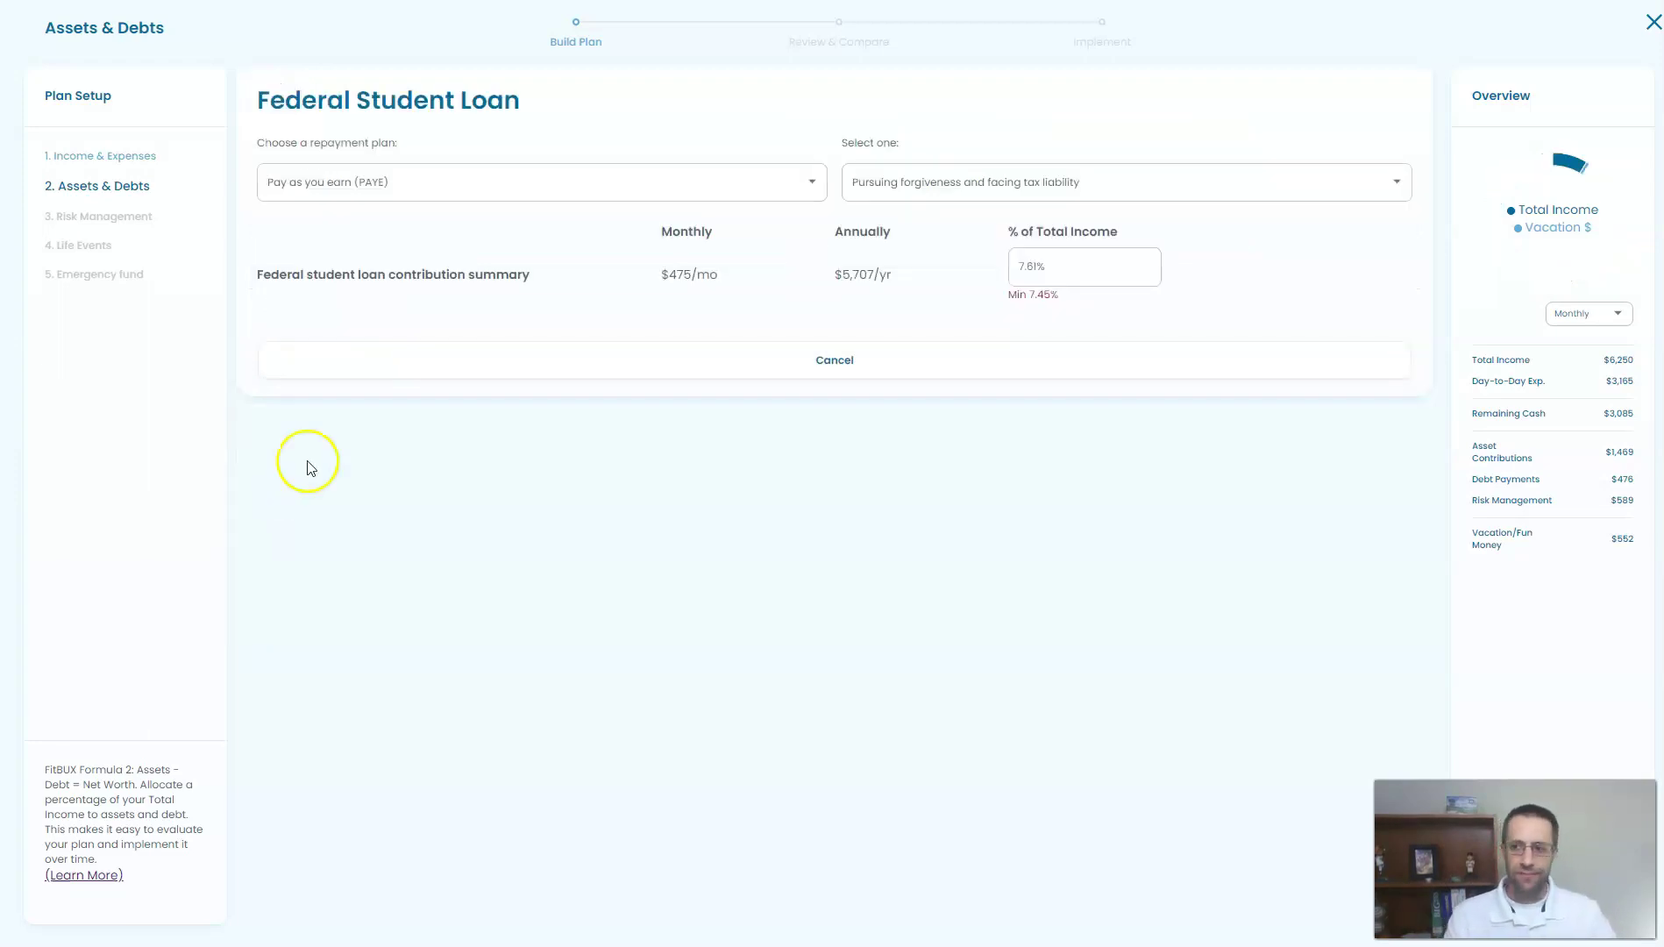
pyautogui.click(703, 184)
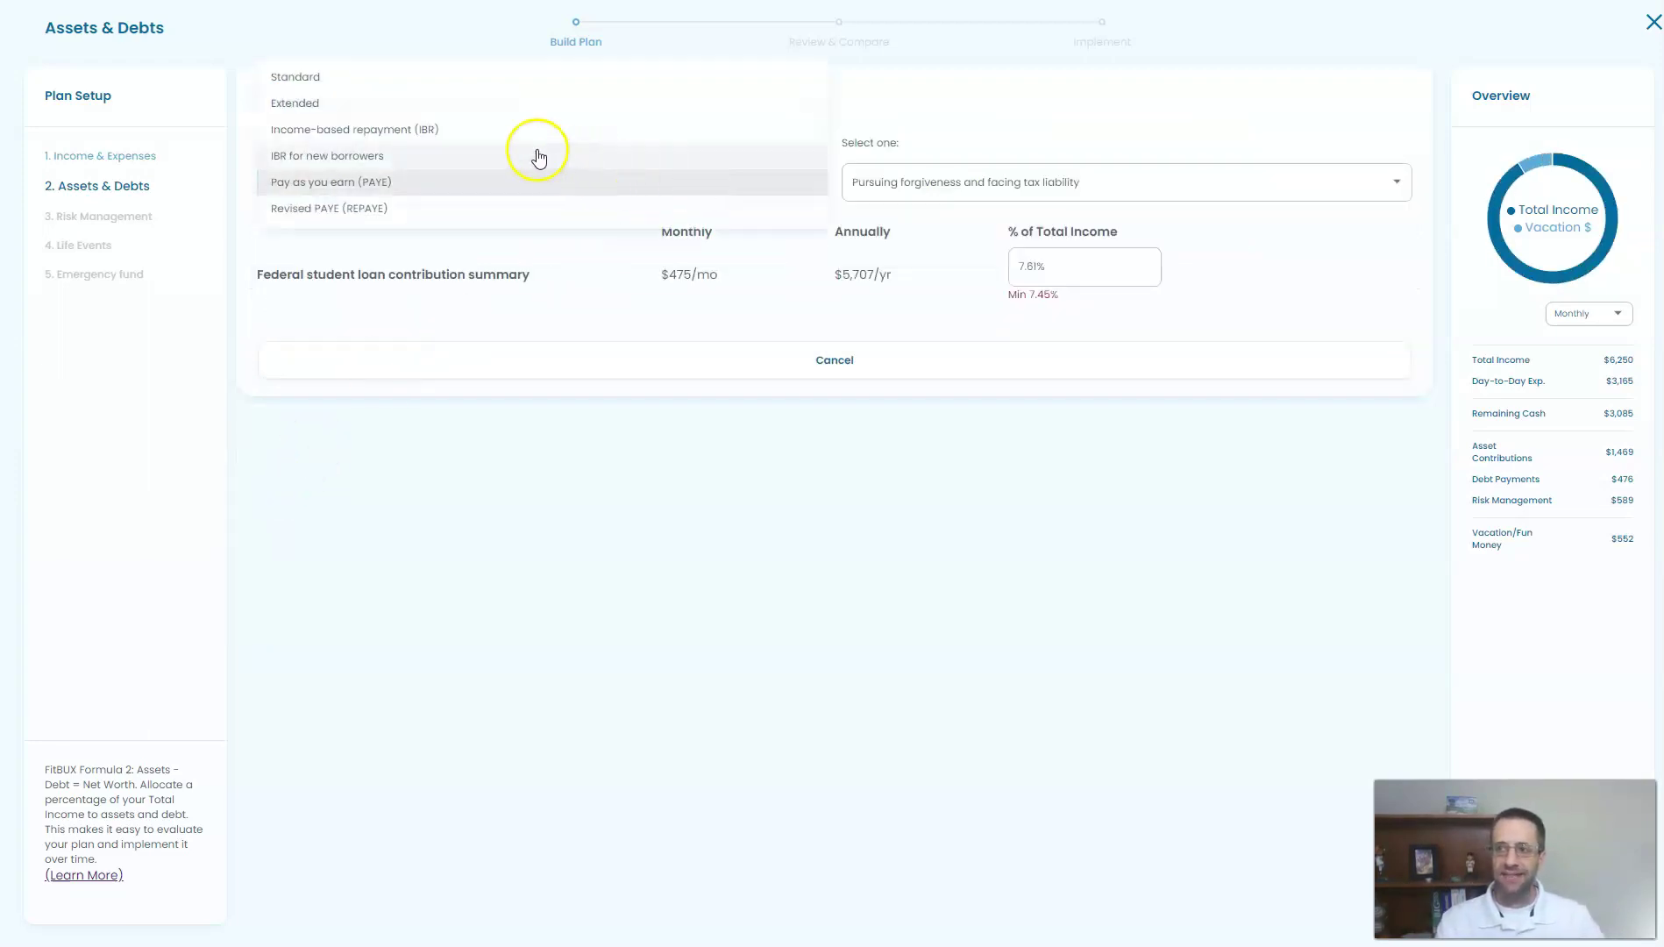
pyautogui.click(455, 106)
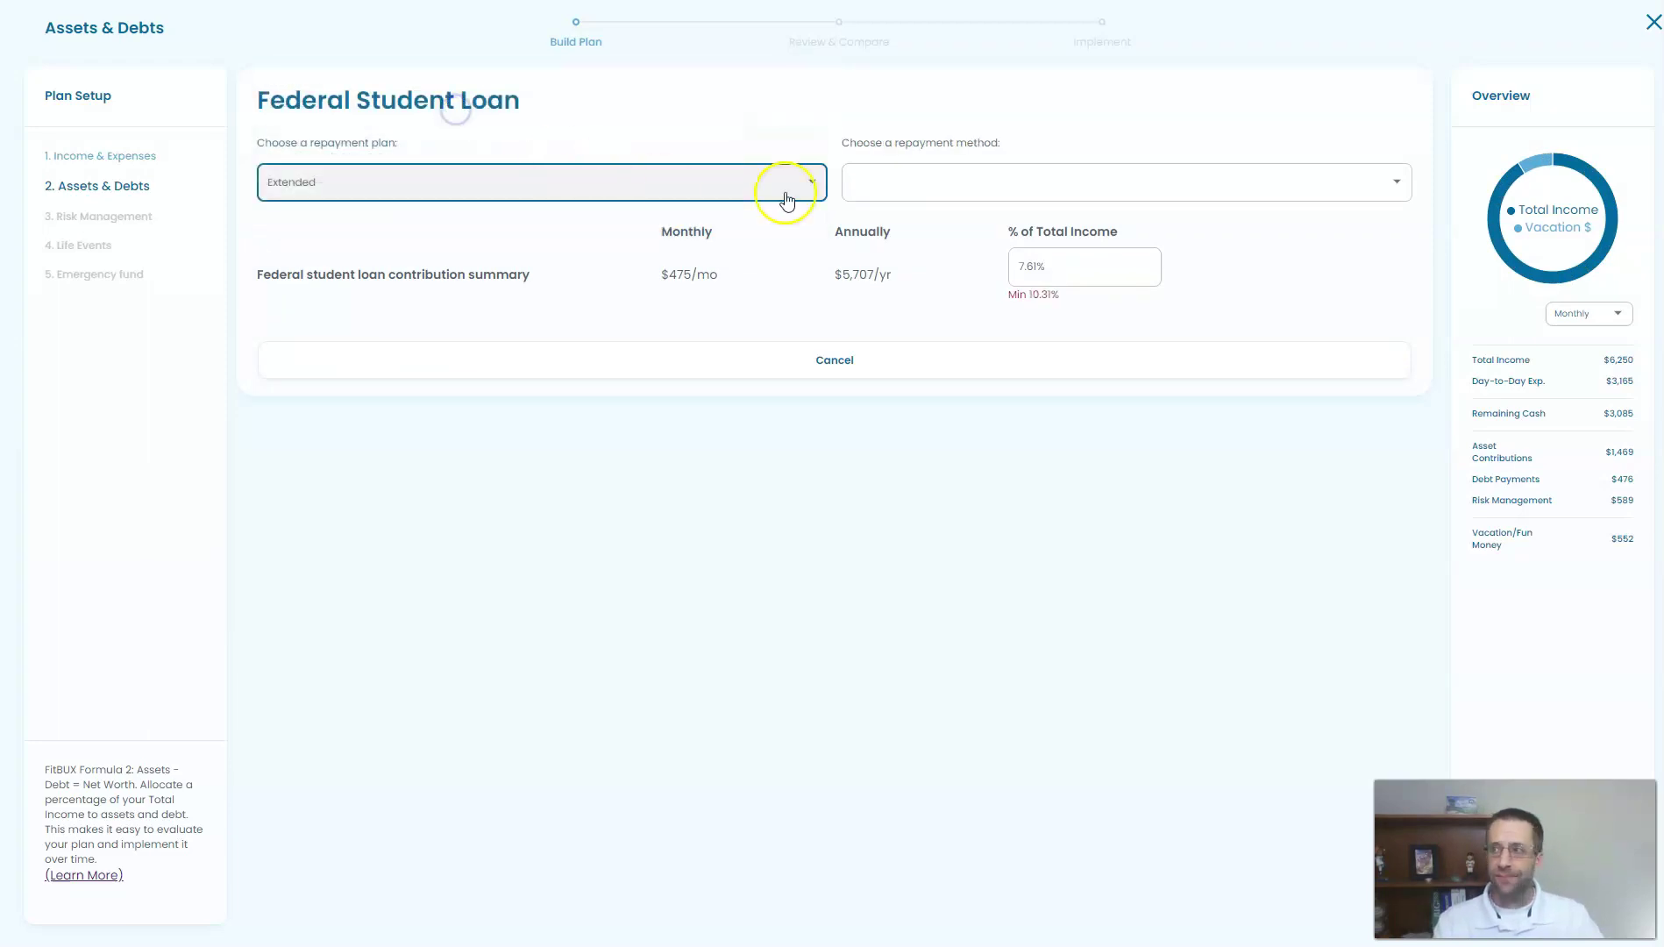
pyautogui.click(918, 179)
pyautogui.click(919, 182)
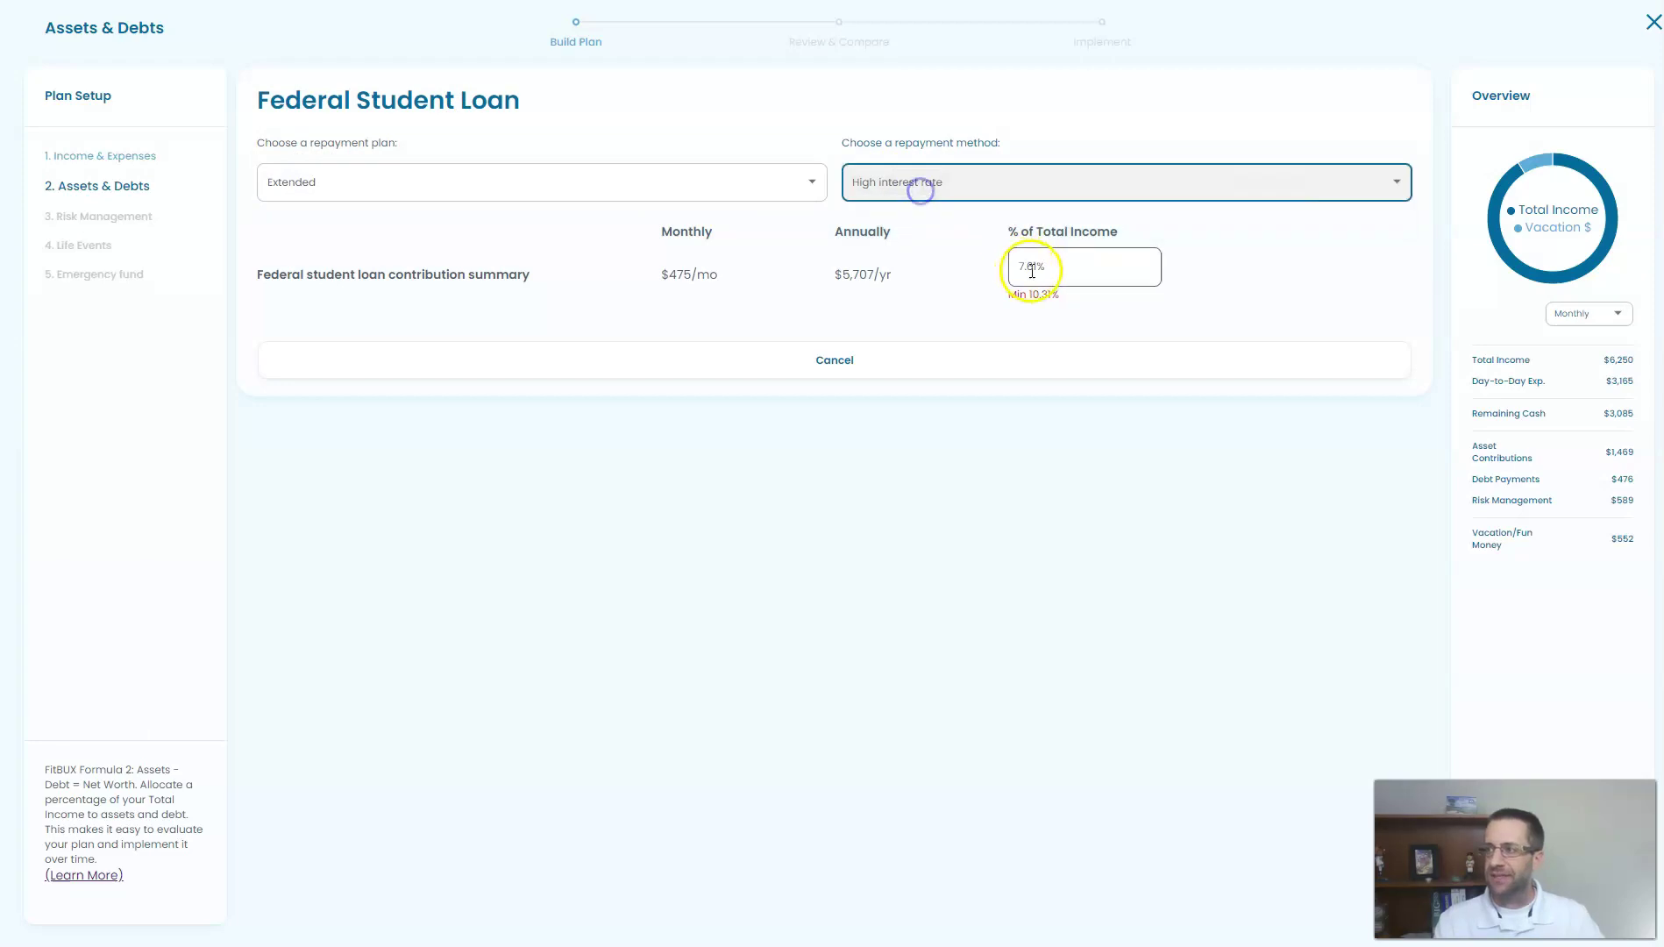
pyautogui.moveTo(1029, 267); pyautogui.dragTo(995, 271)
pyautogui.write('25')
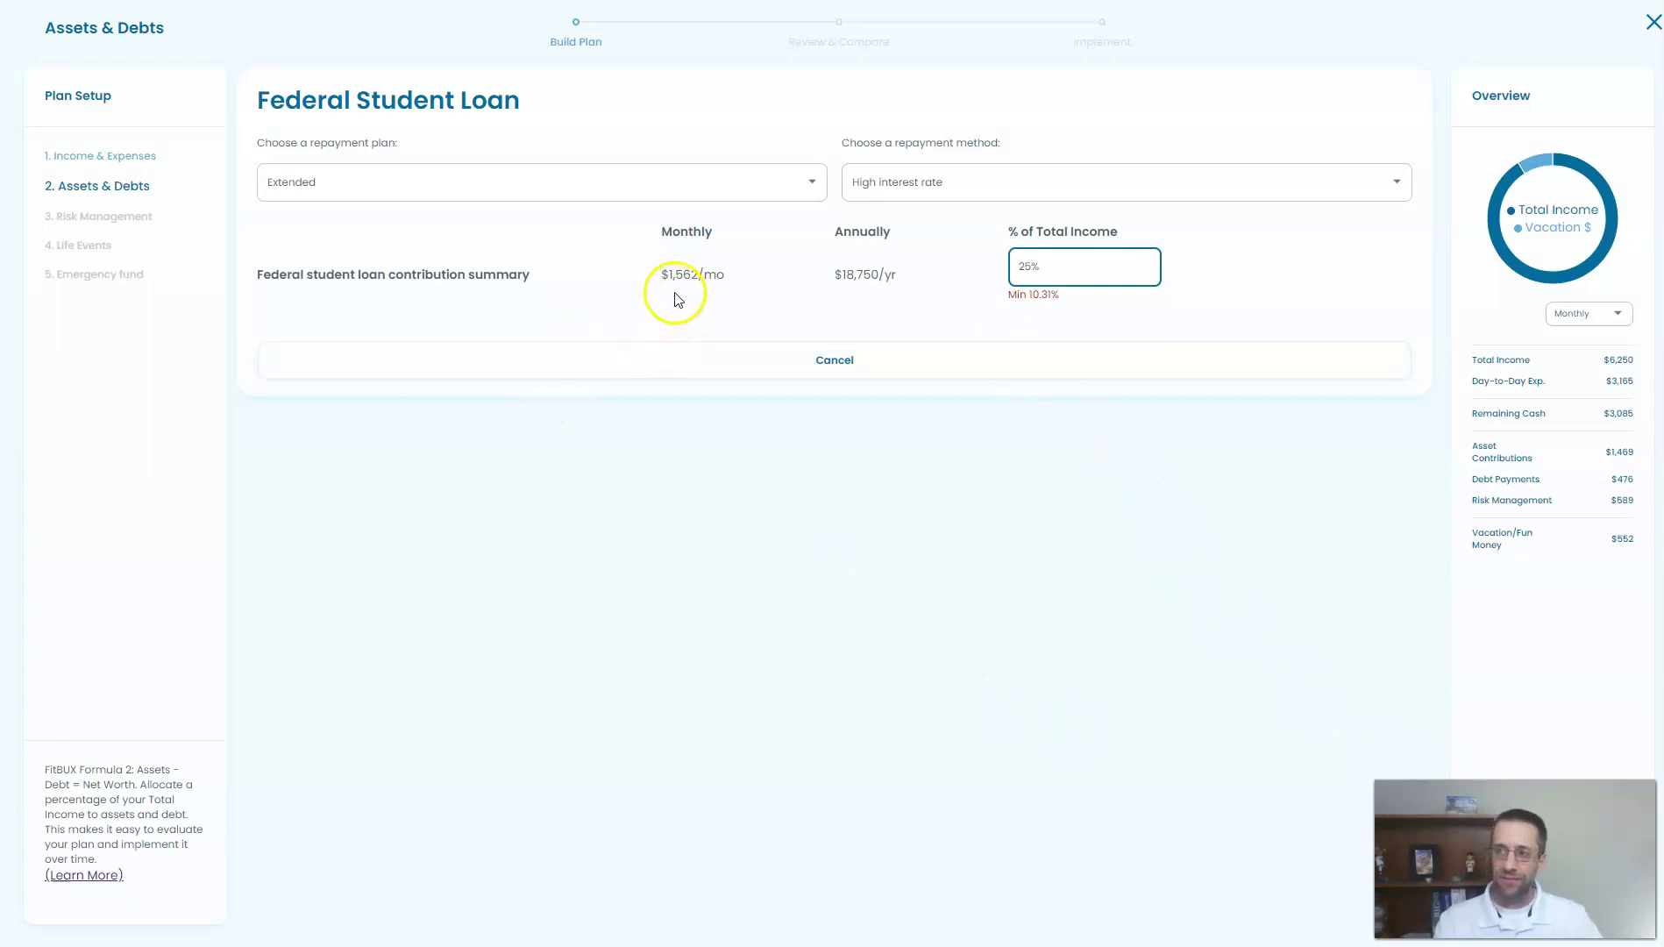
pyautogui.press('Return')
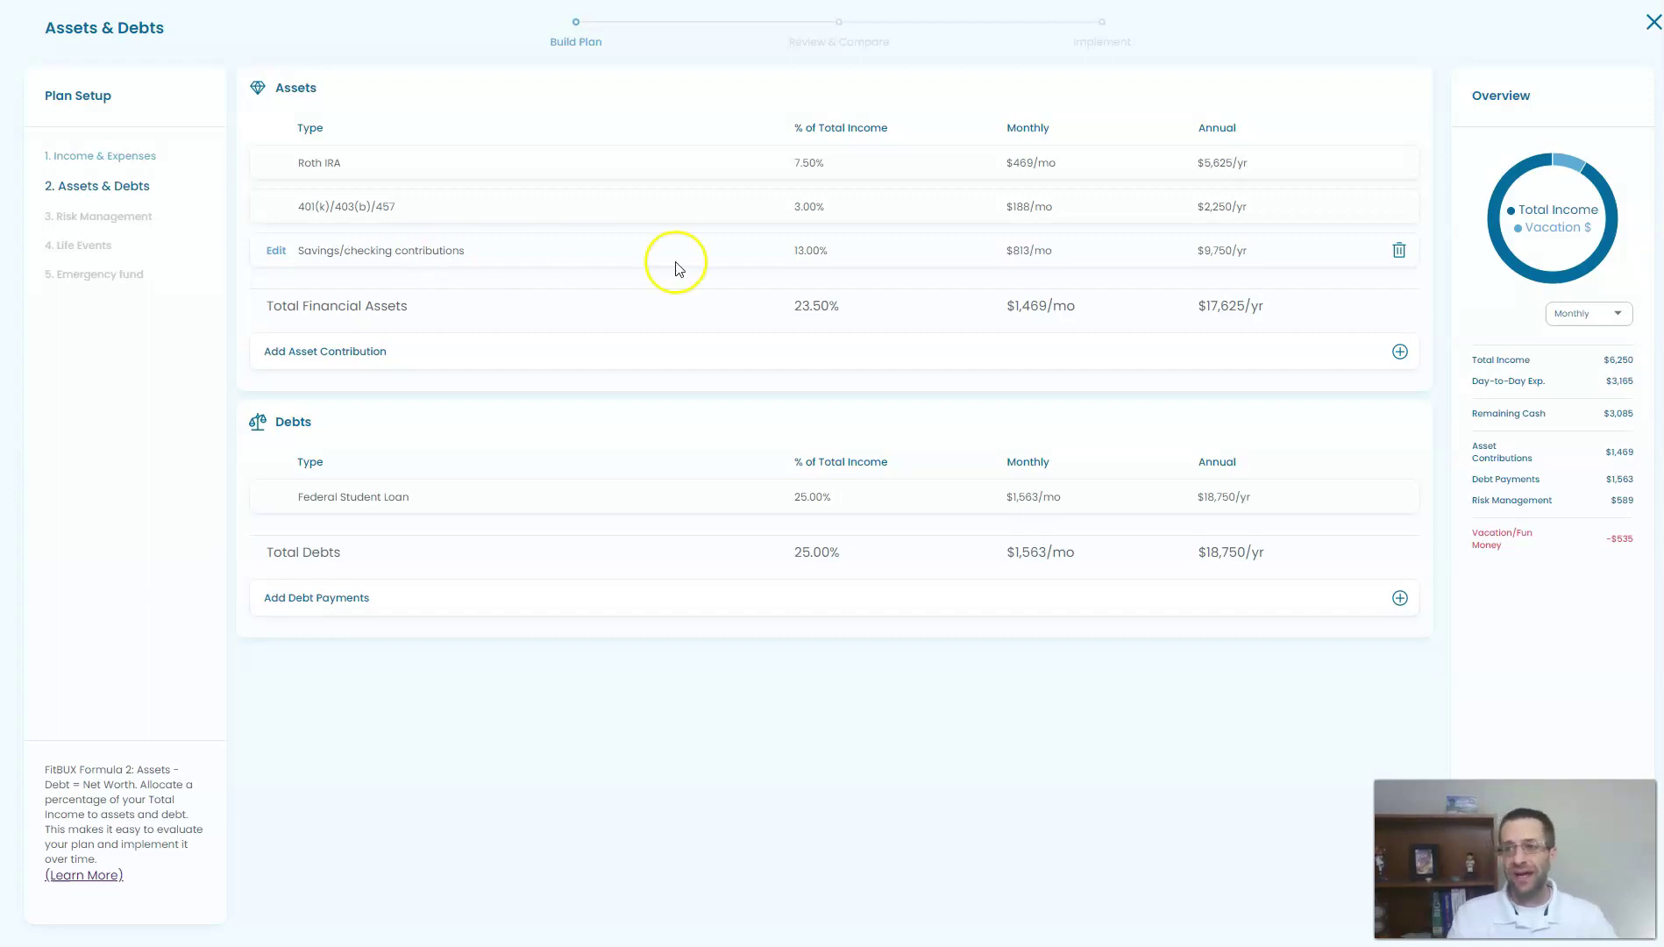
# - Remove the savings/checking contributions from the plan's assets and set the Roth IRA contribution to 6% of earned income
pyautogui.click(1400, 254)
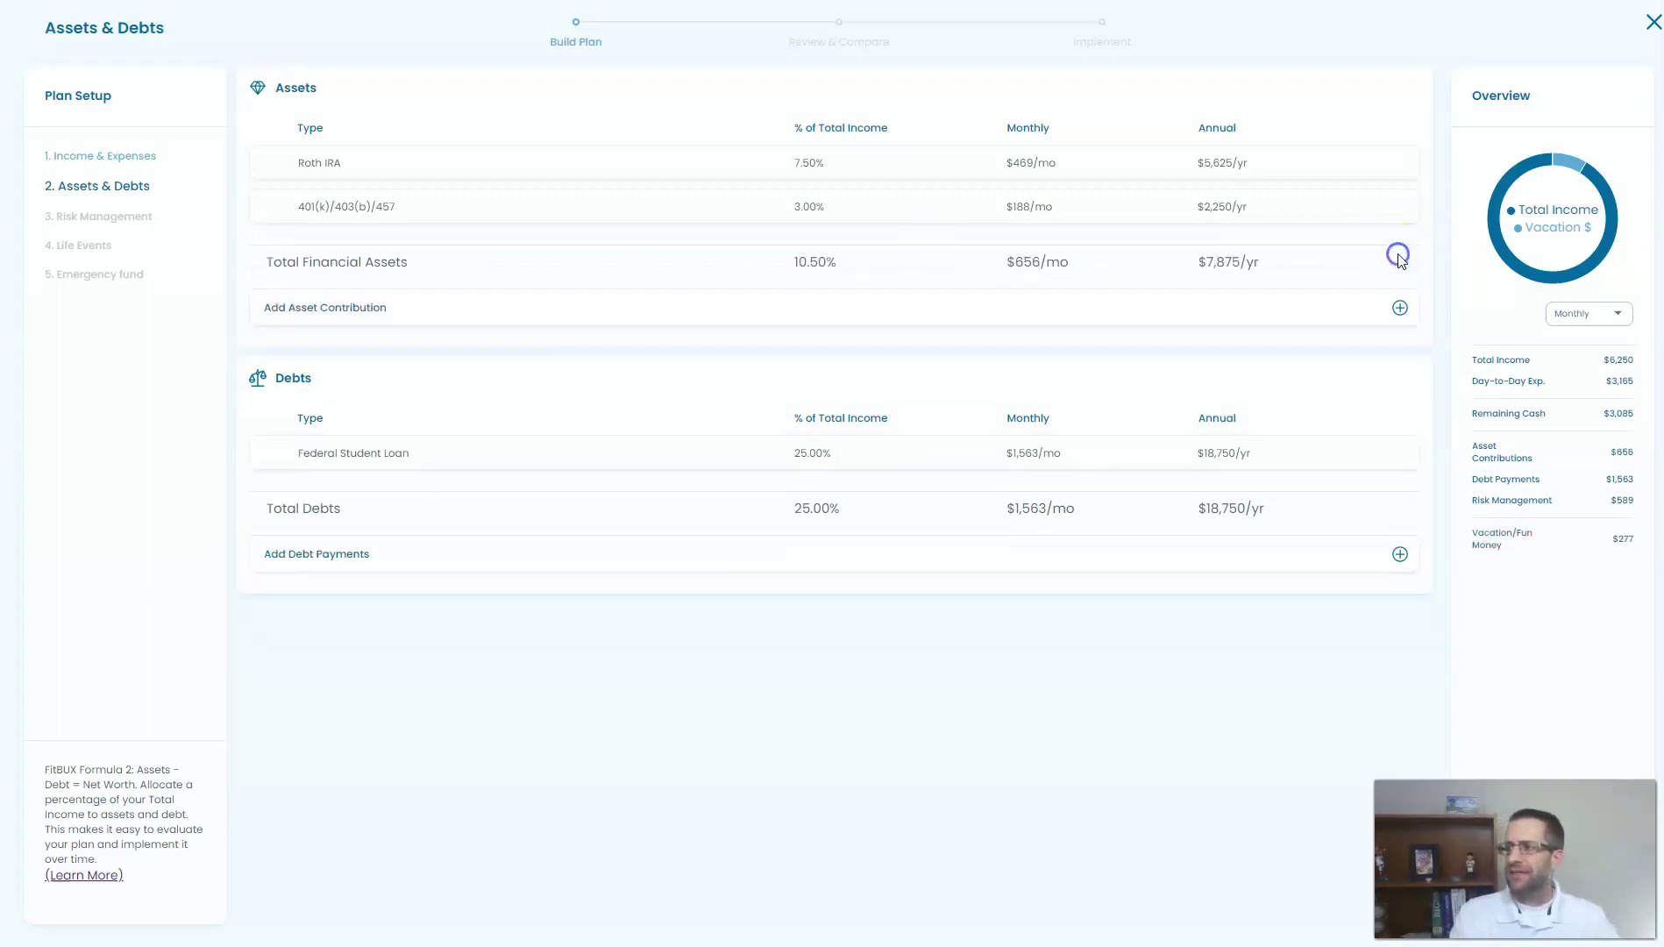
pyautogui.click(273, 165)
pyautogui.click(1031, 175)
pyautogui.moveTo(1048, 174); pyautogui.dragTo(951, 163)
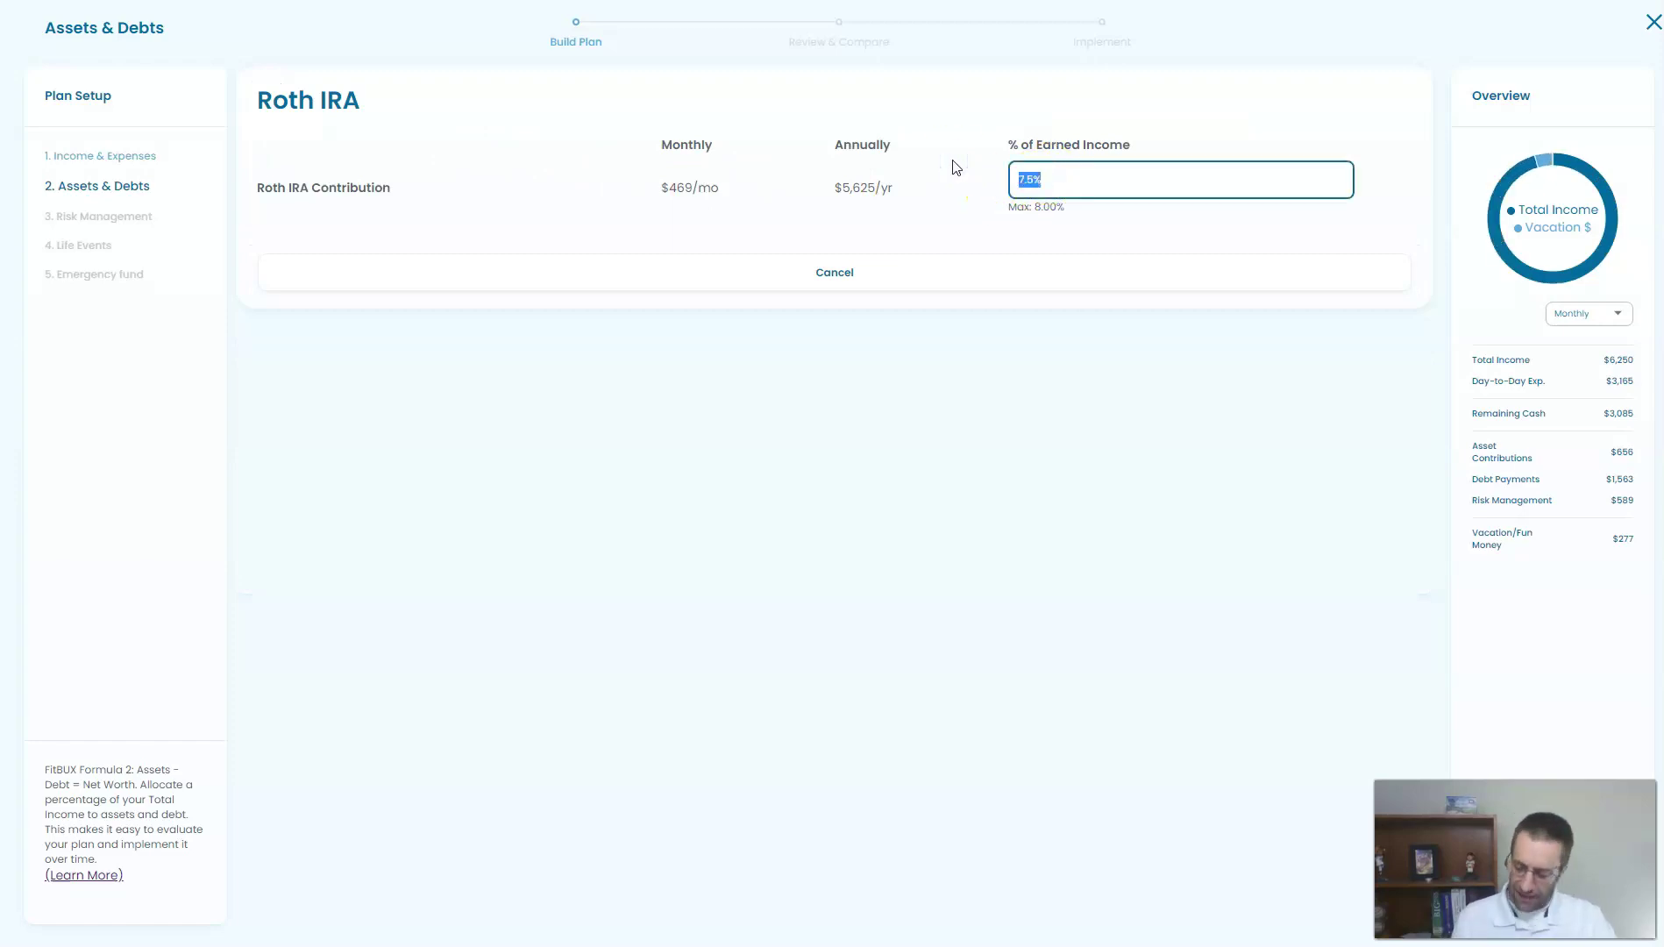
pyautogui.write('6')
pyautogui.click(995, 318)
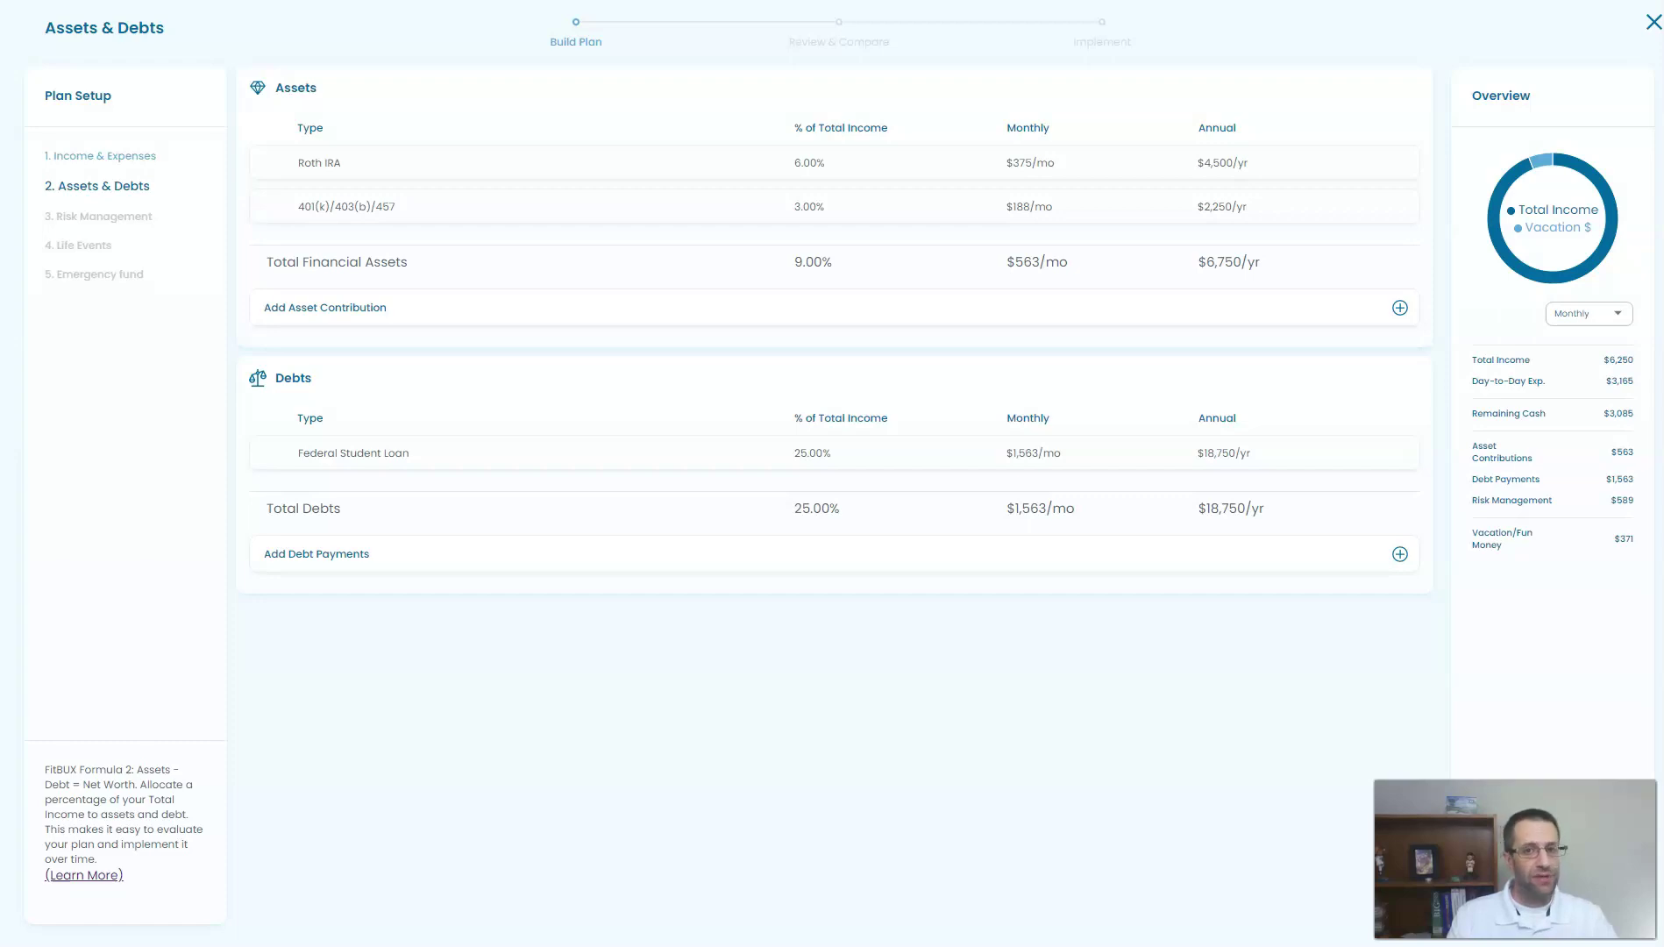
# - Set the Buy a Home life event to a $400,000 purchase price with a $12,500 down payment, and generate the plan's review
pyautogui.click(1420, 877)
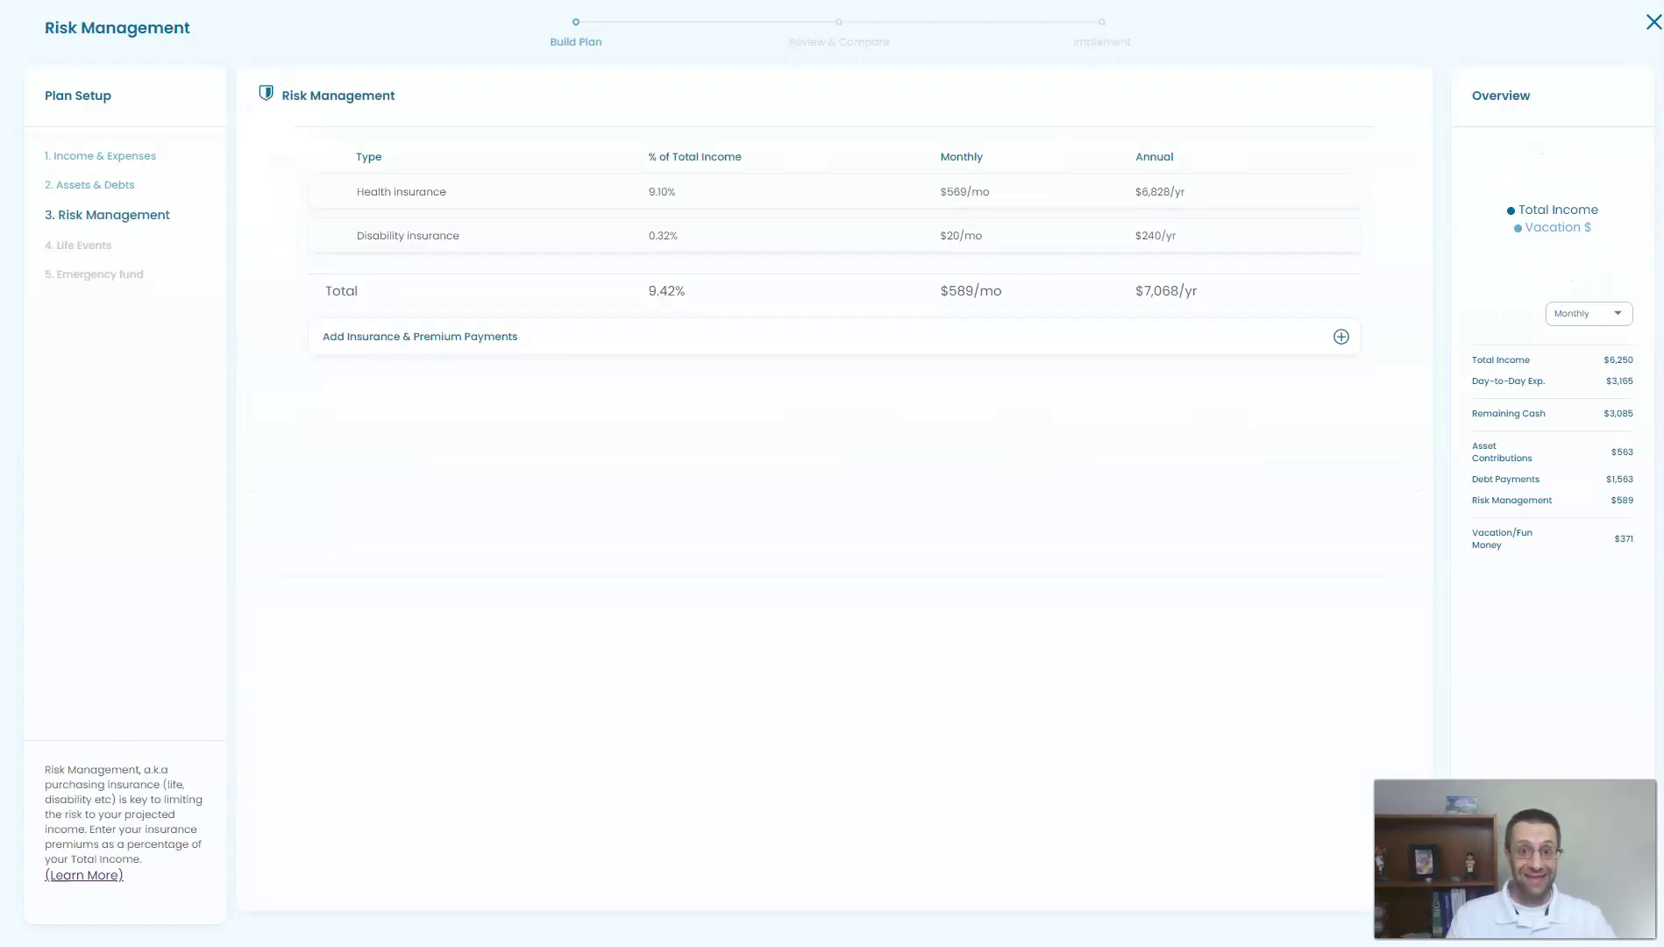
pyautogui.click(91, 244)
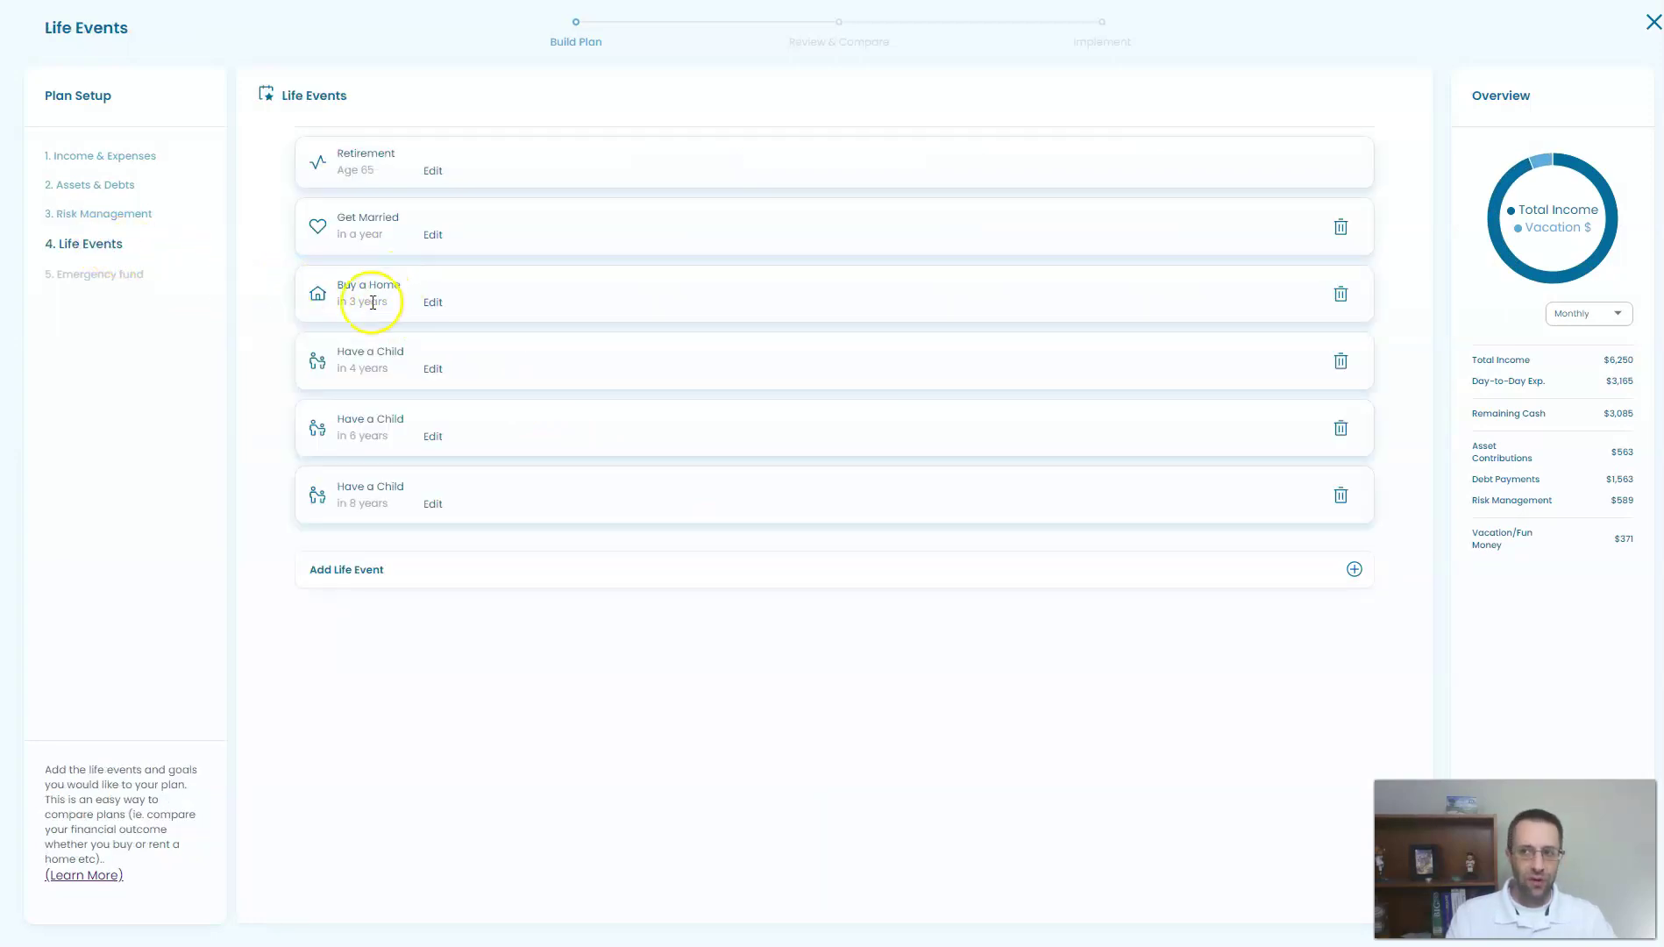
pyautogui.click(431, 301)
pyautogui.click(936, 219)
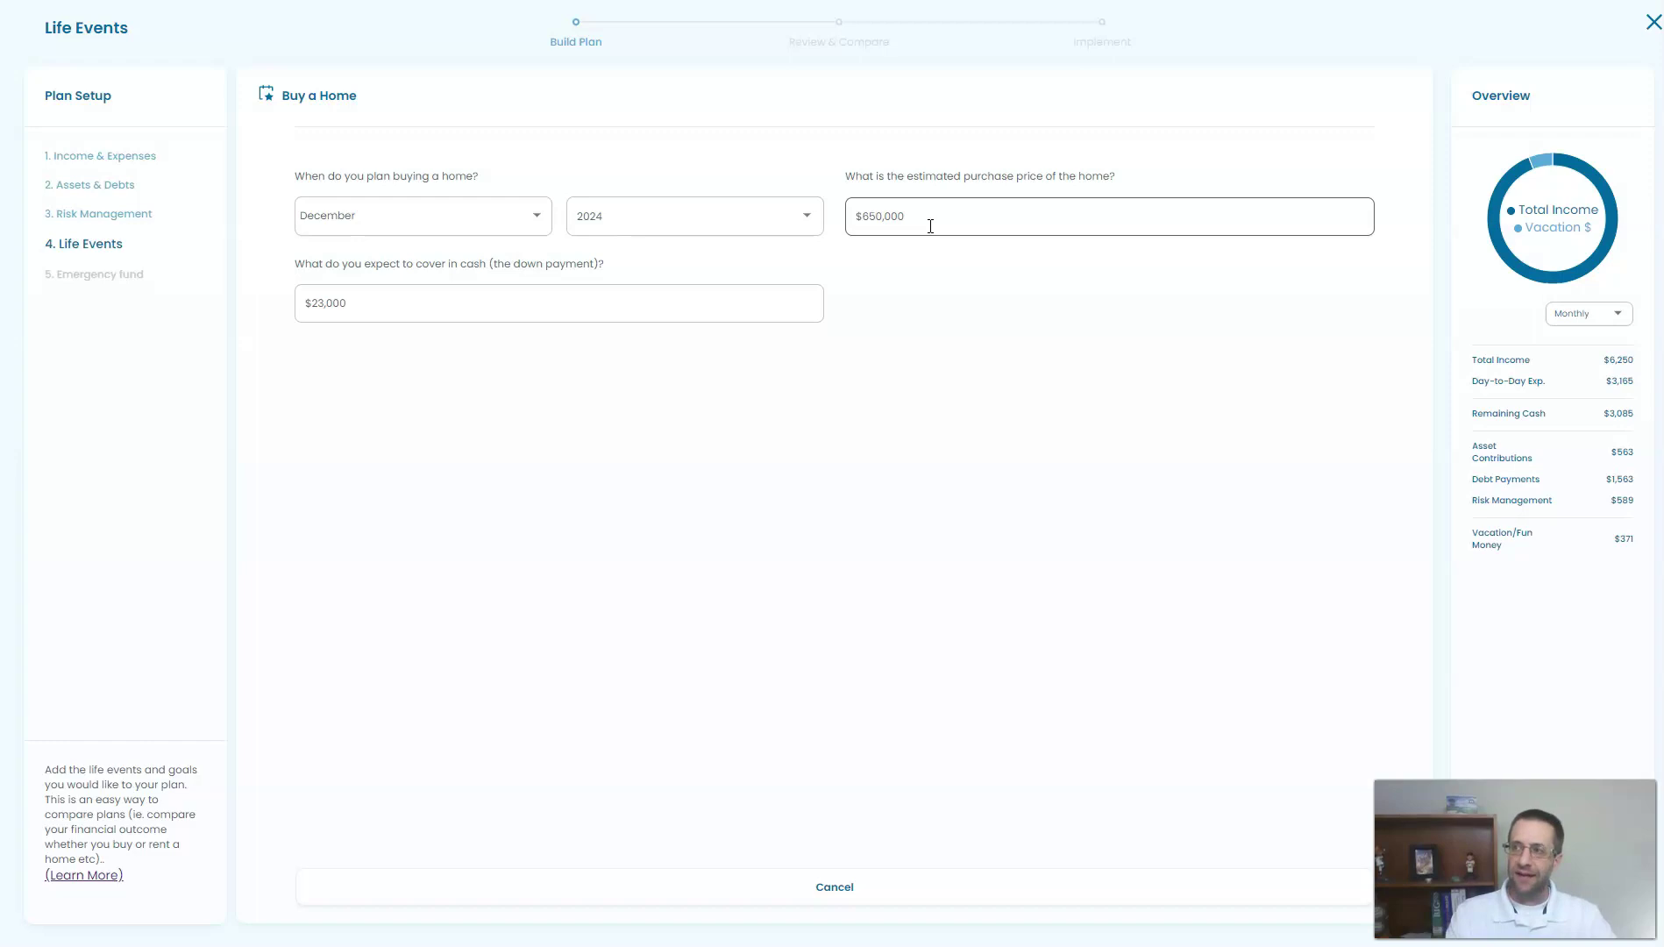
pyautogui.moveTo(930, 225); pyautogui.dragTo(837, 240)
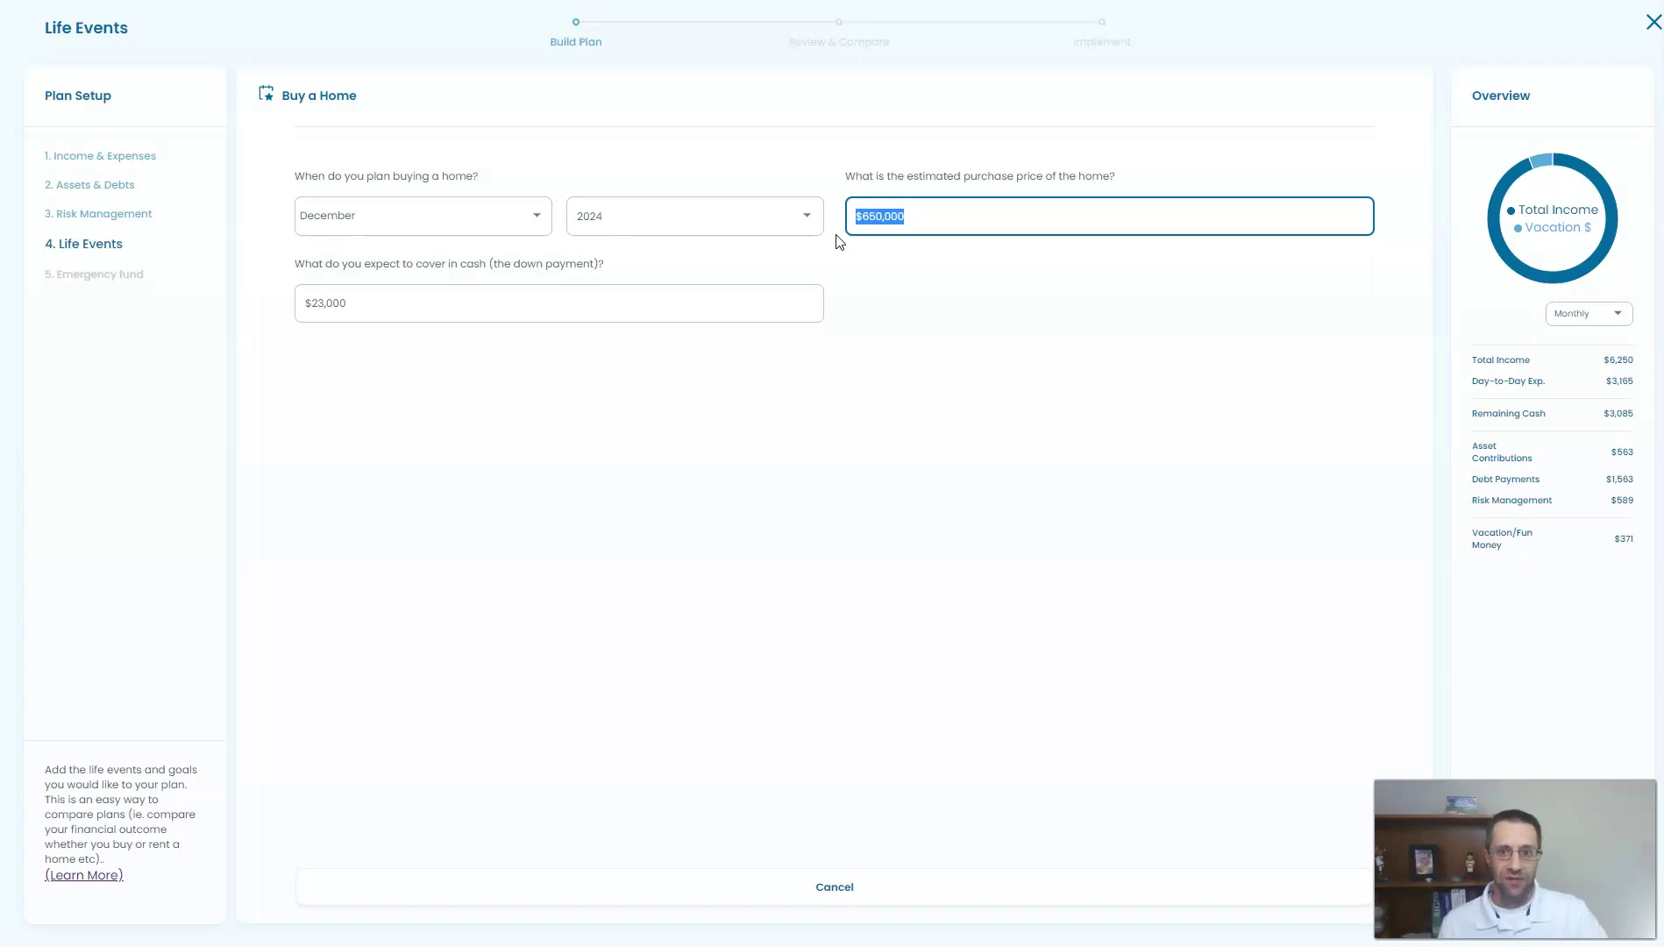
pyautogui.write('400000')
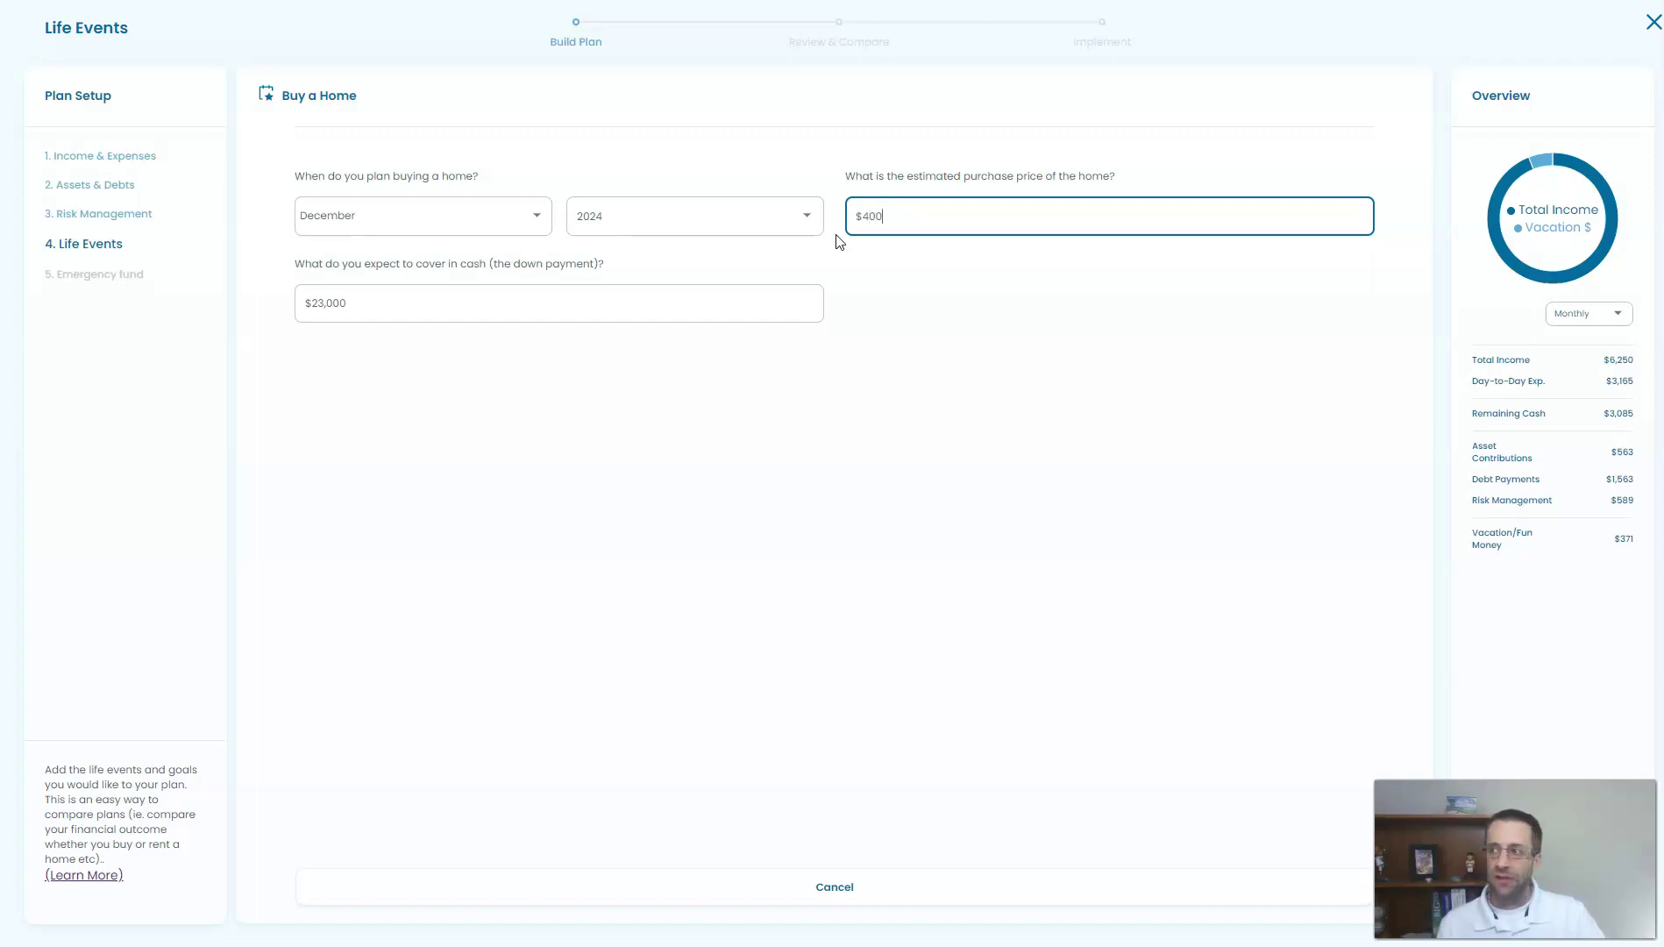
pyautogui.moveTo(360, 302); pyautogui.dragTo(304, 289)
pyautogui.write('125')
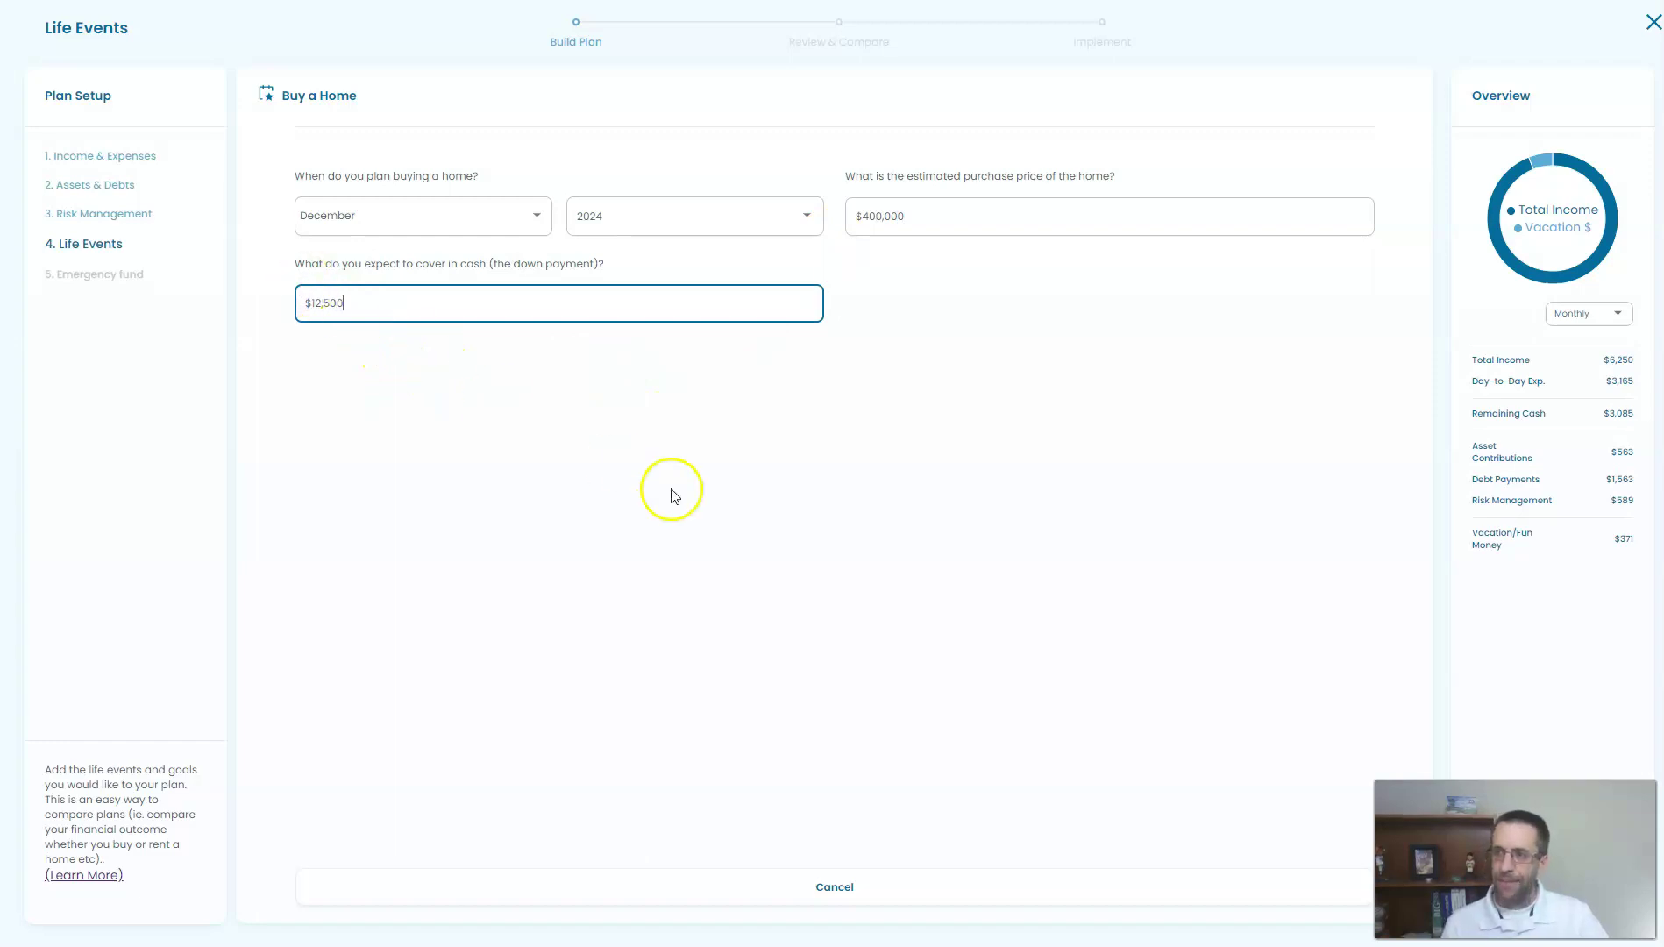
pyautogui.press('Return')
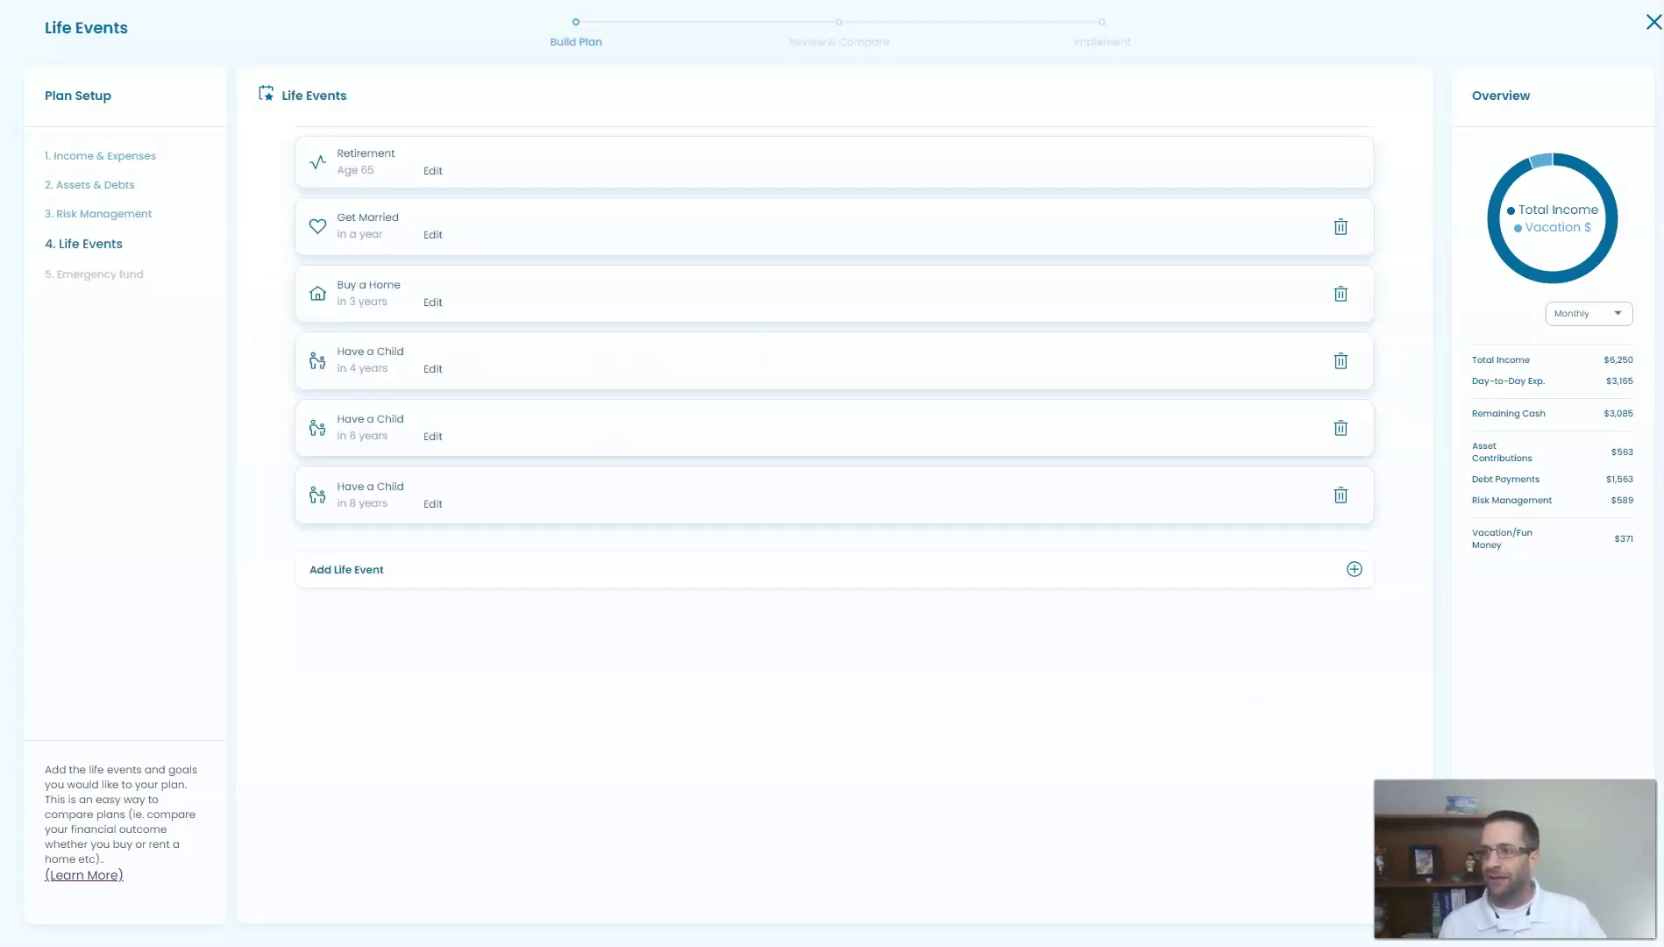
pyautogui.press('Return')
pyautogui.press('Return')
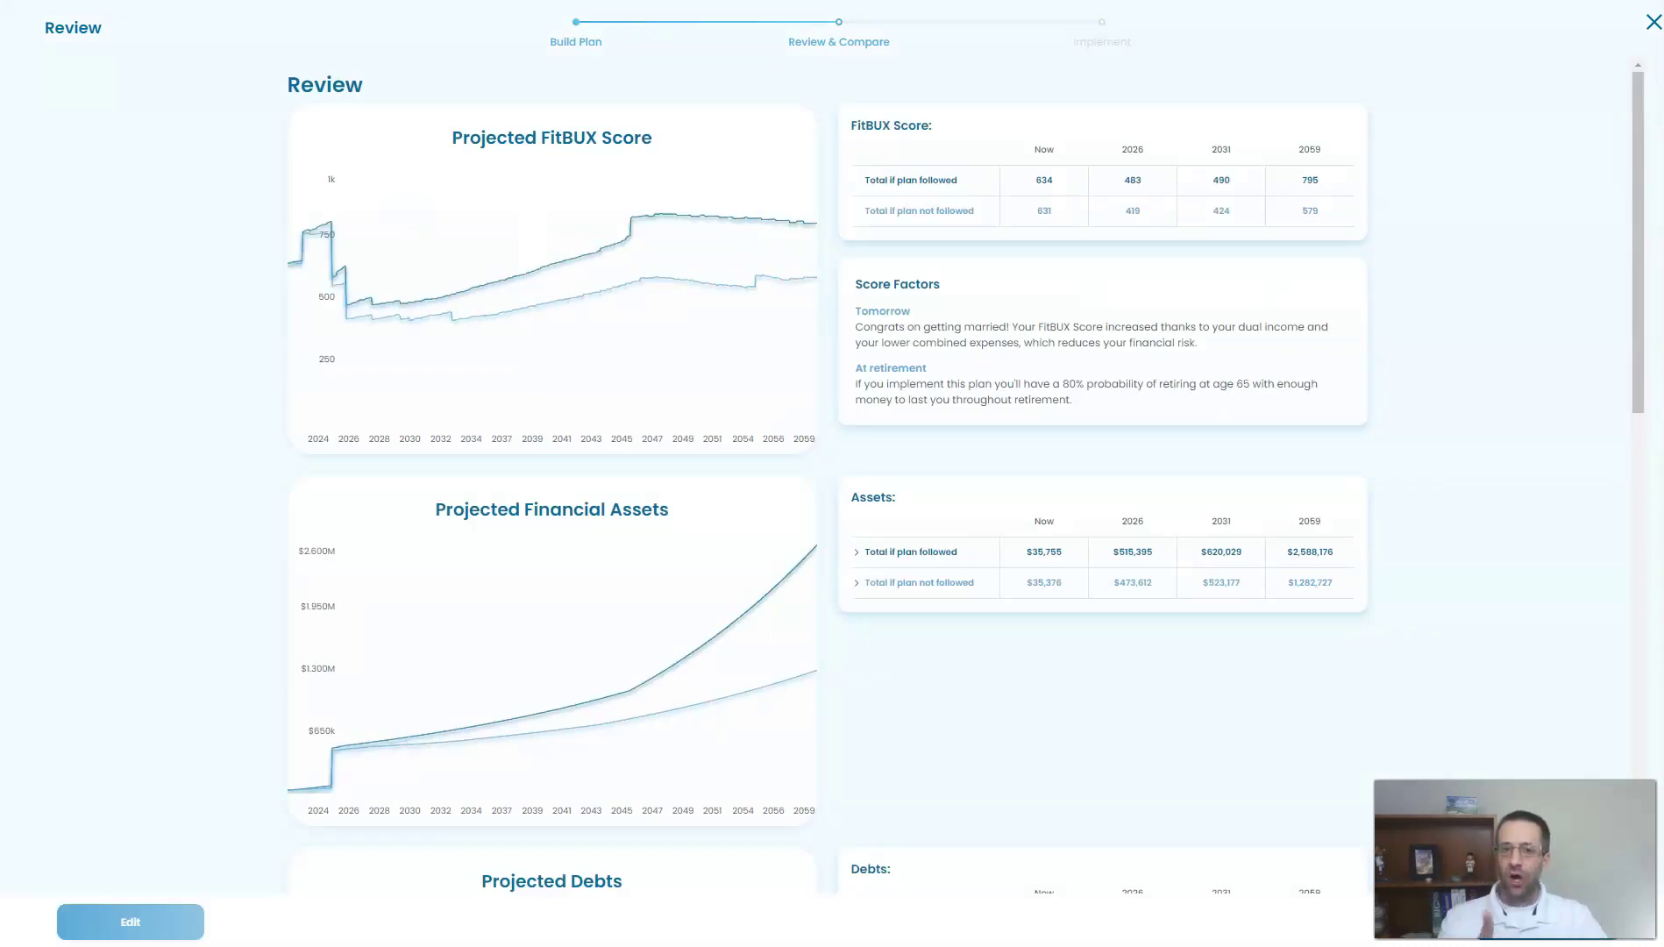
# - Examine the plan's projected debts, life event dates and the breakdown of net wealth if the plan is followed
pyautogui.scroll(-7, 1245, 526)
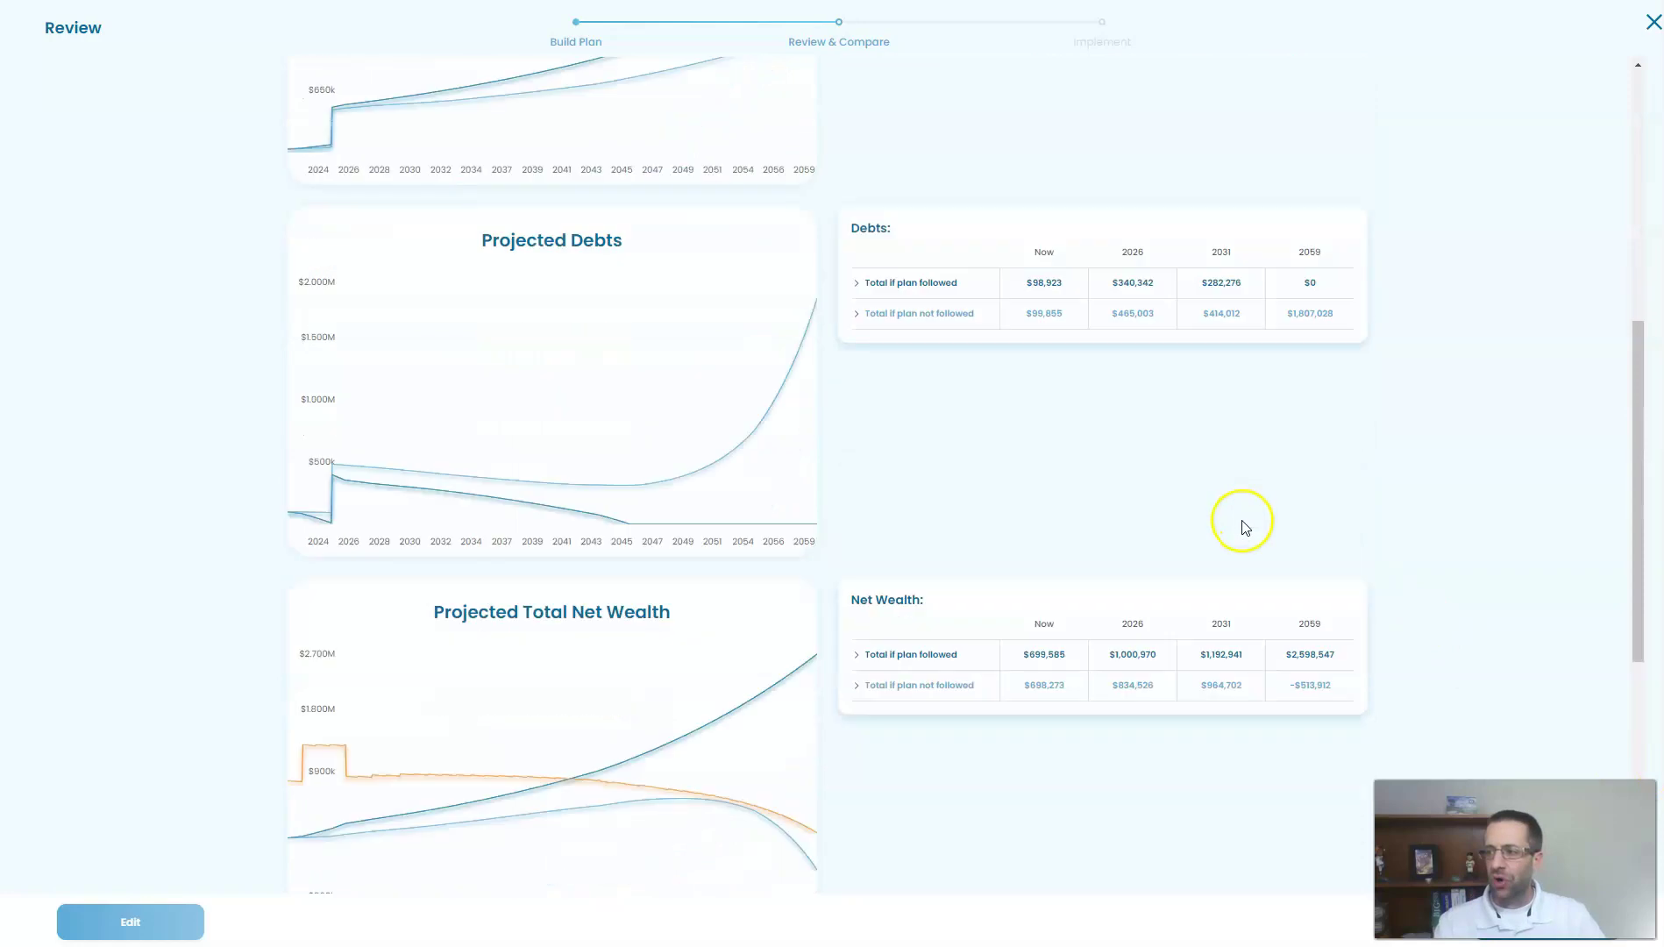
pyautogui.scroll(-7, 1245, 526)
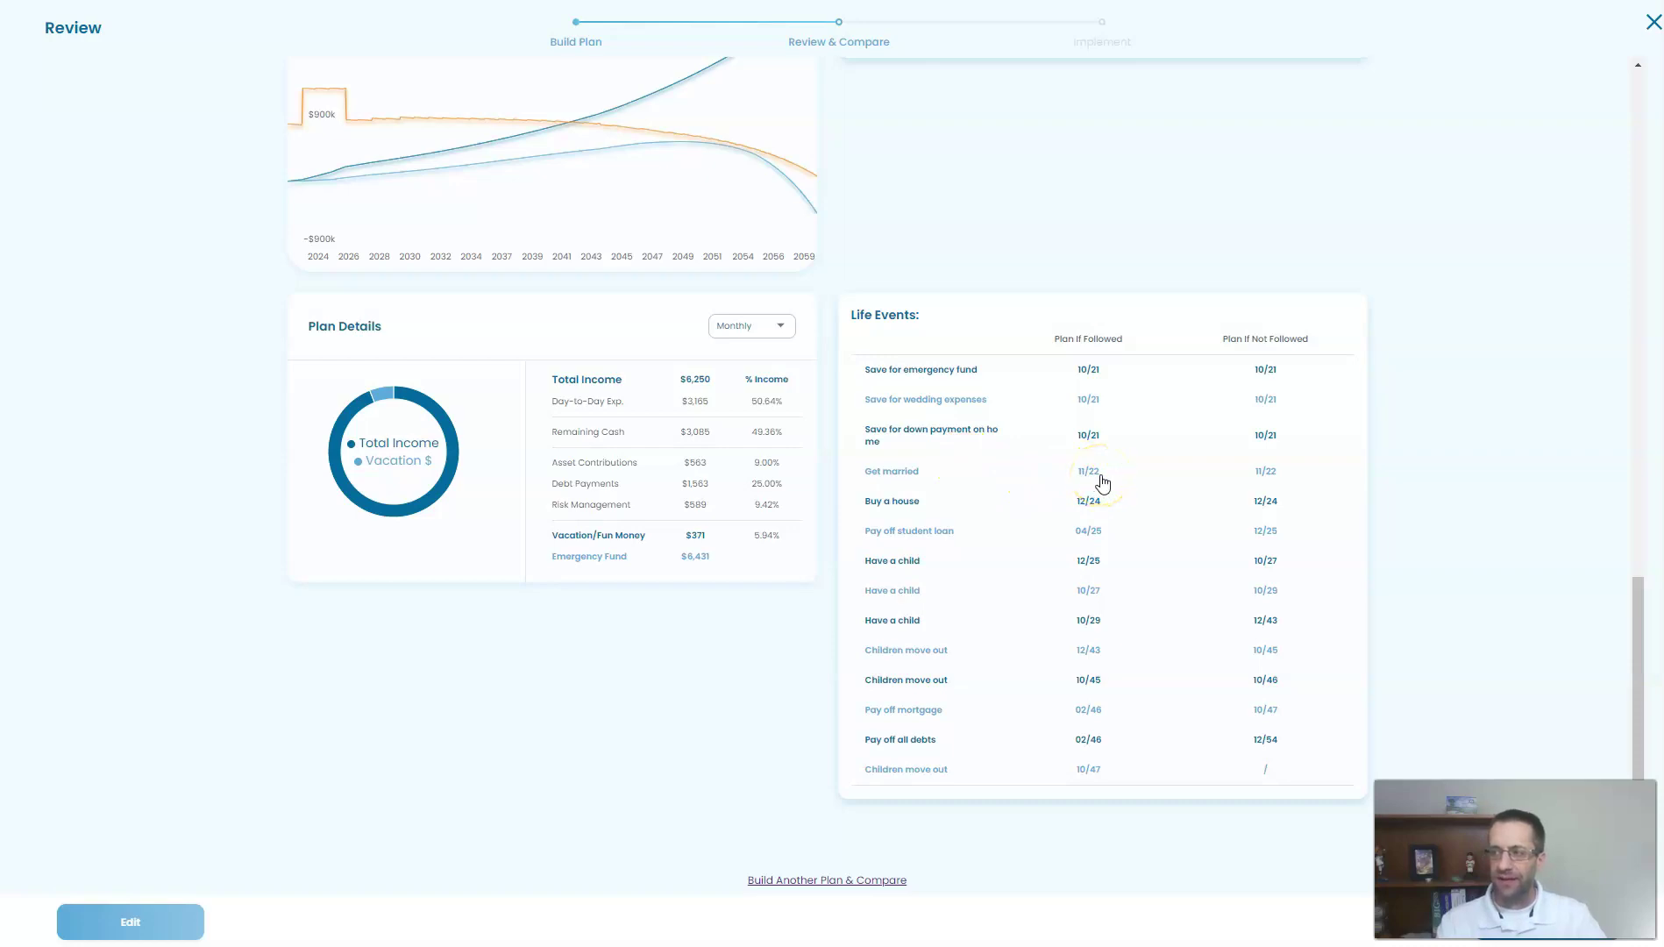
pyautogui.click(1103, 514)
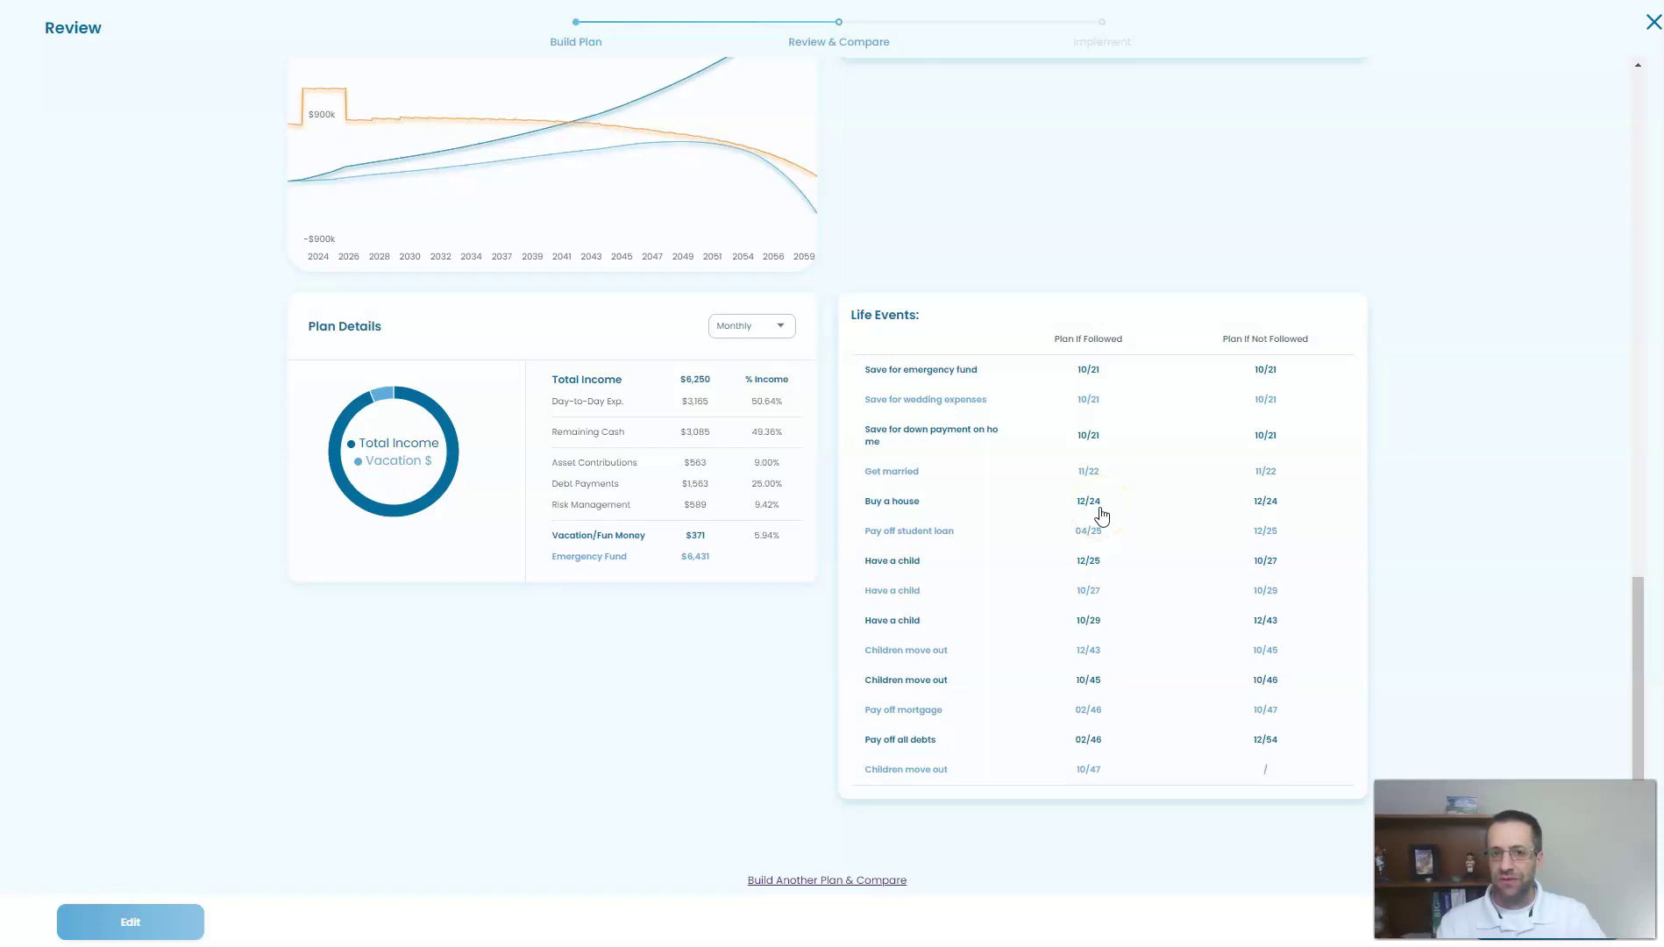
pyautogui.click(1101, 513)
pyautogui.click(1102, 530)
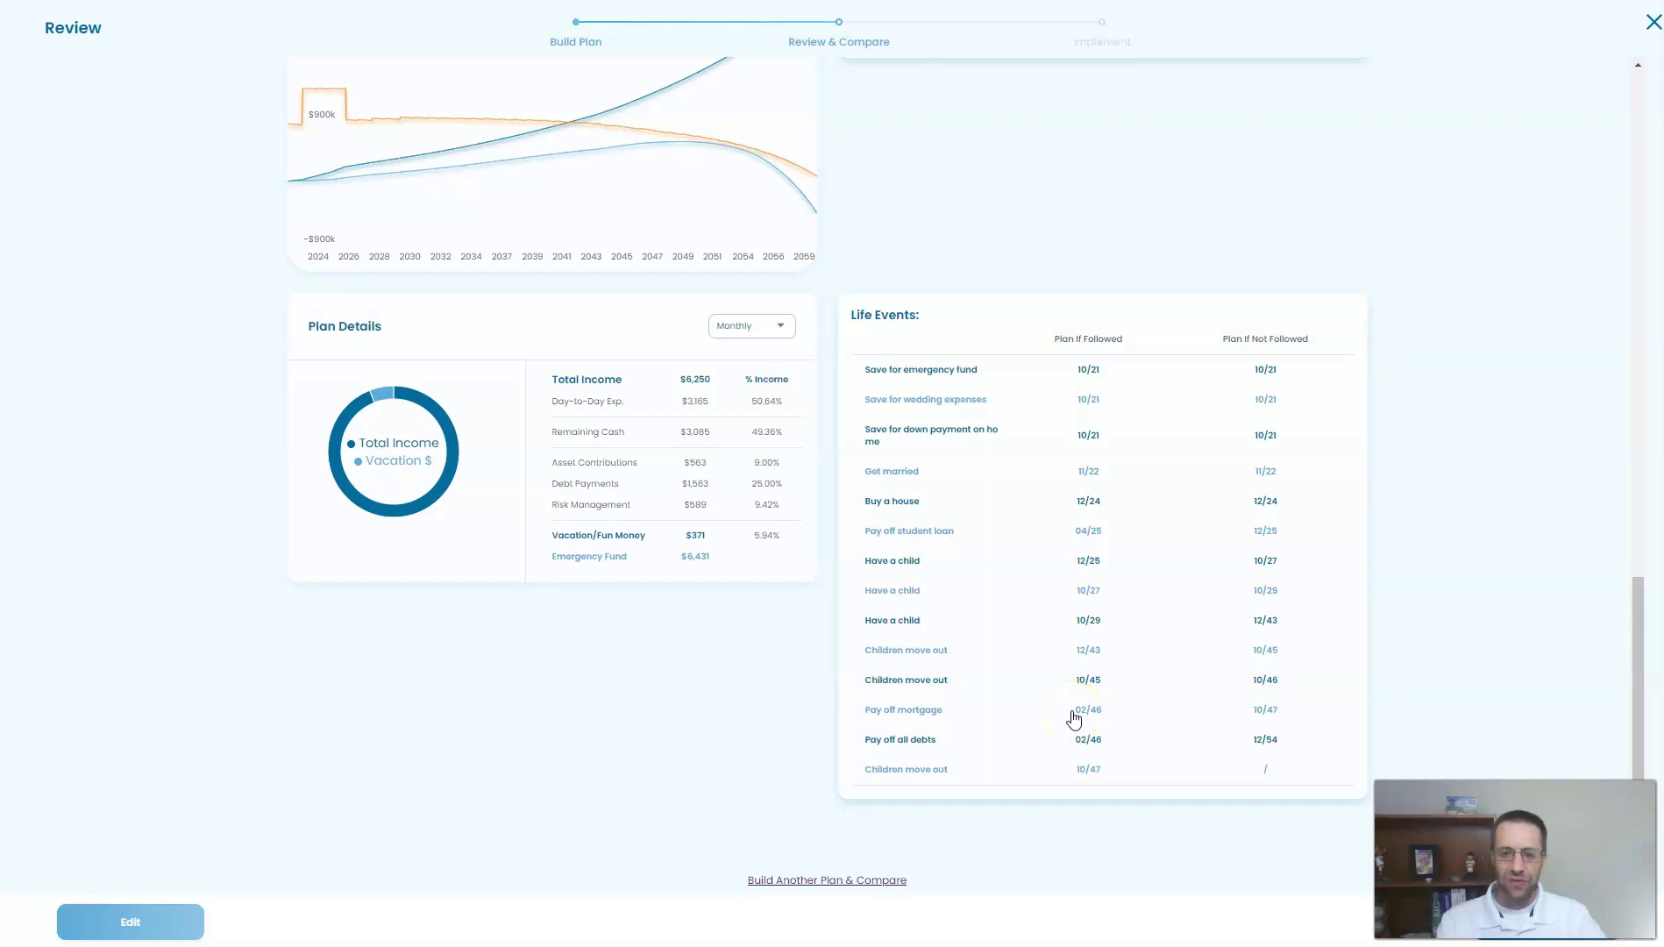
pyautogui.scroll(5, 1088, 702)
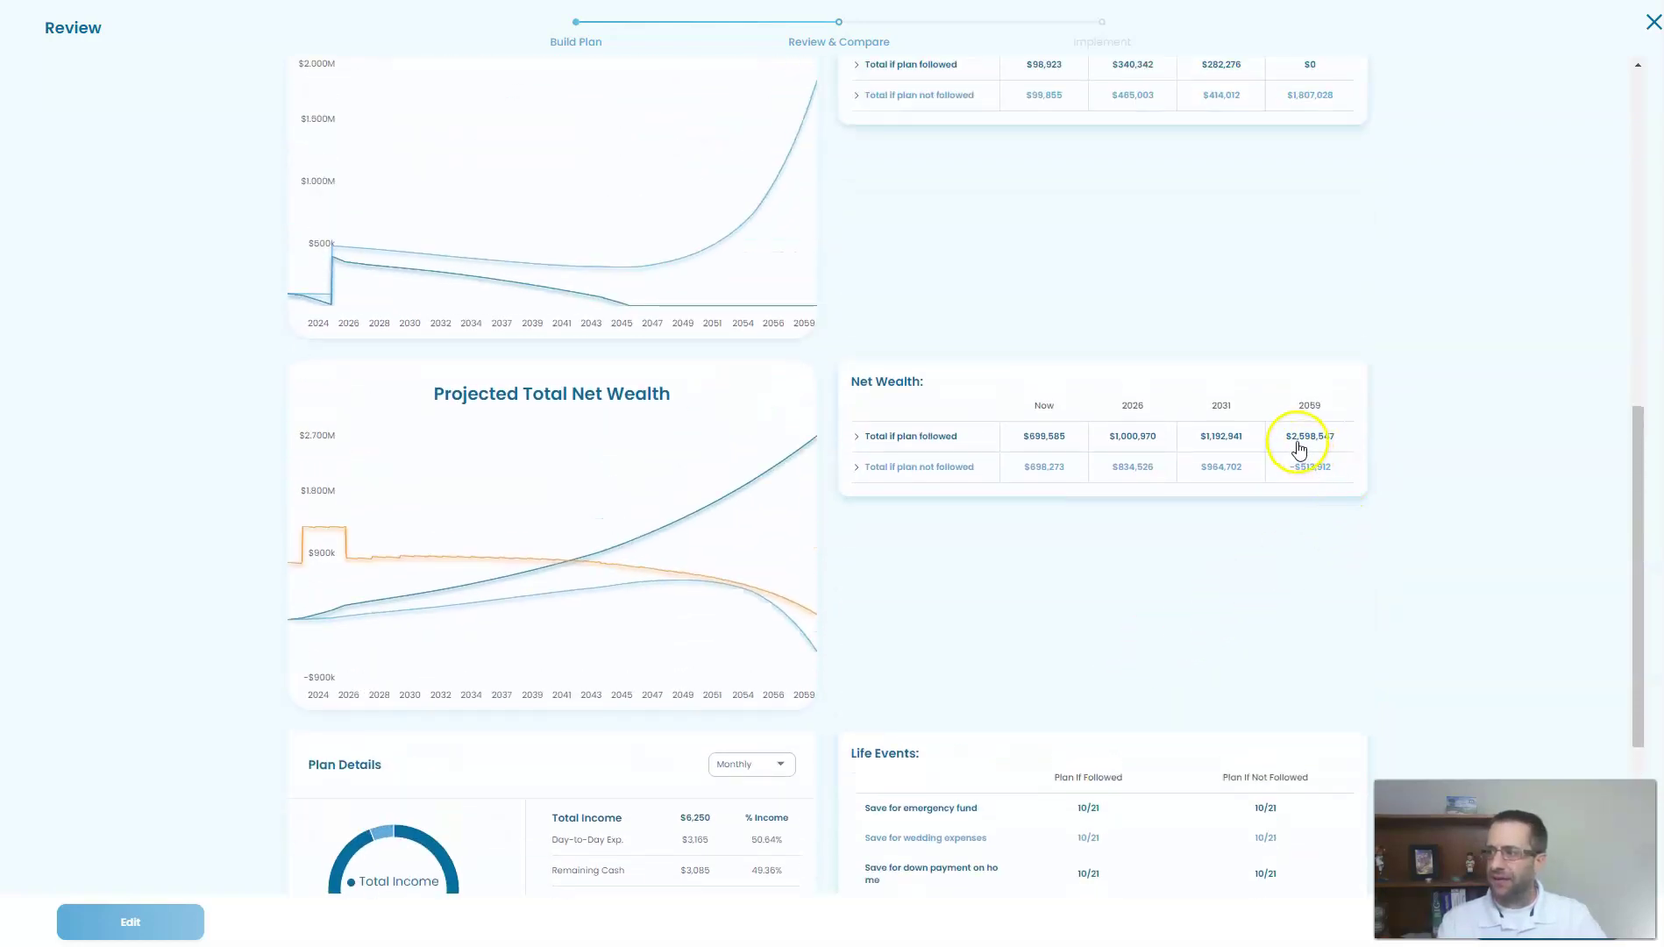
pyautogui.moveTo(1297, 439); pyautogui.dragTo(1342, 443)
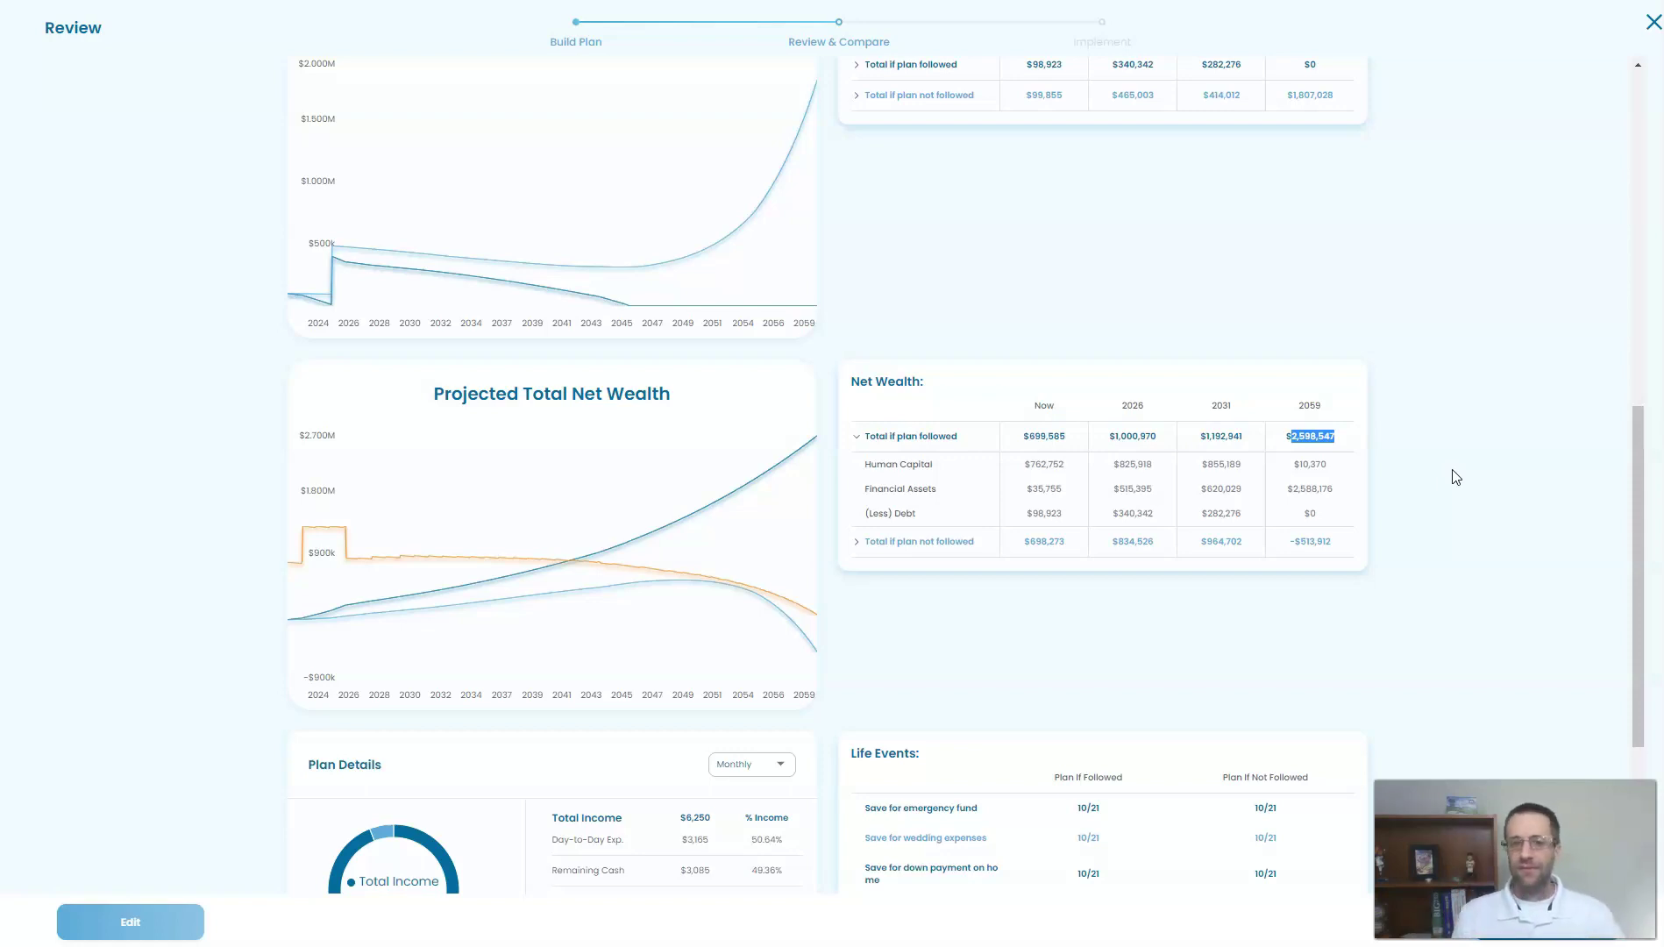
pyautogui.scroll(4, 1650, 136)
pyautogui.scroll(6, 1631, 122)
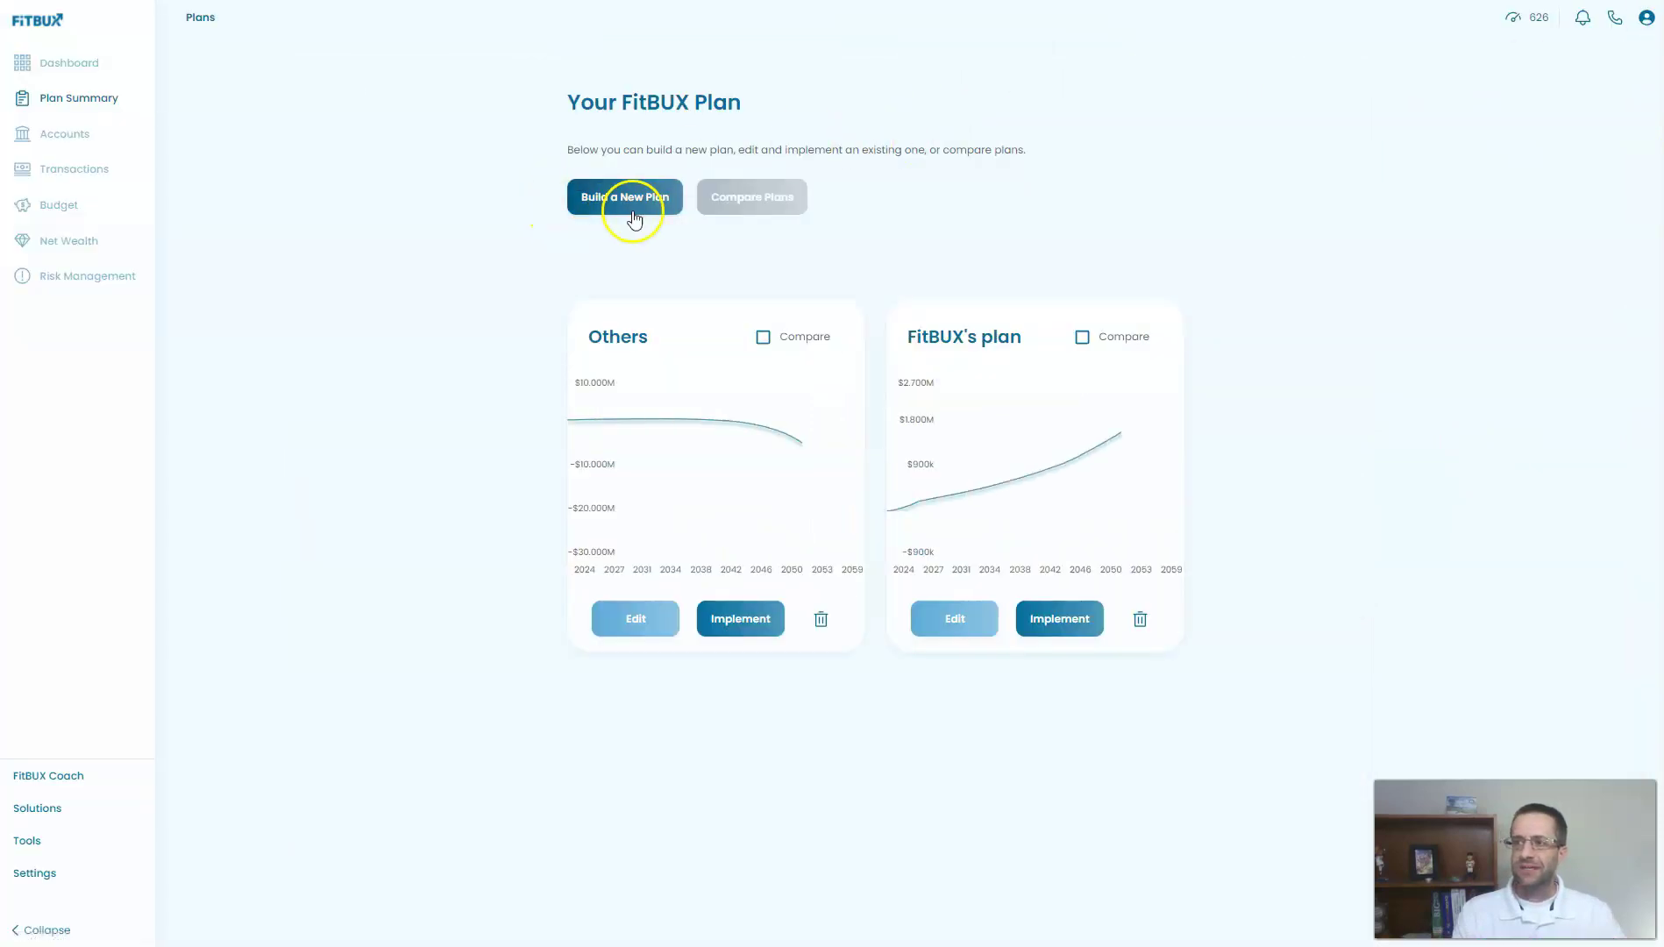
# - Build a new plan named "Stay Working" that reuses the selections from FitBUX's plan
pyautogui.click(627, 204)
pyautogui.click(641, 231)
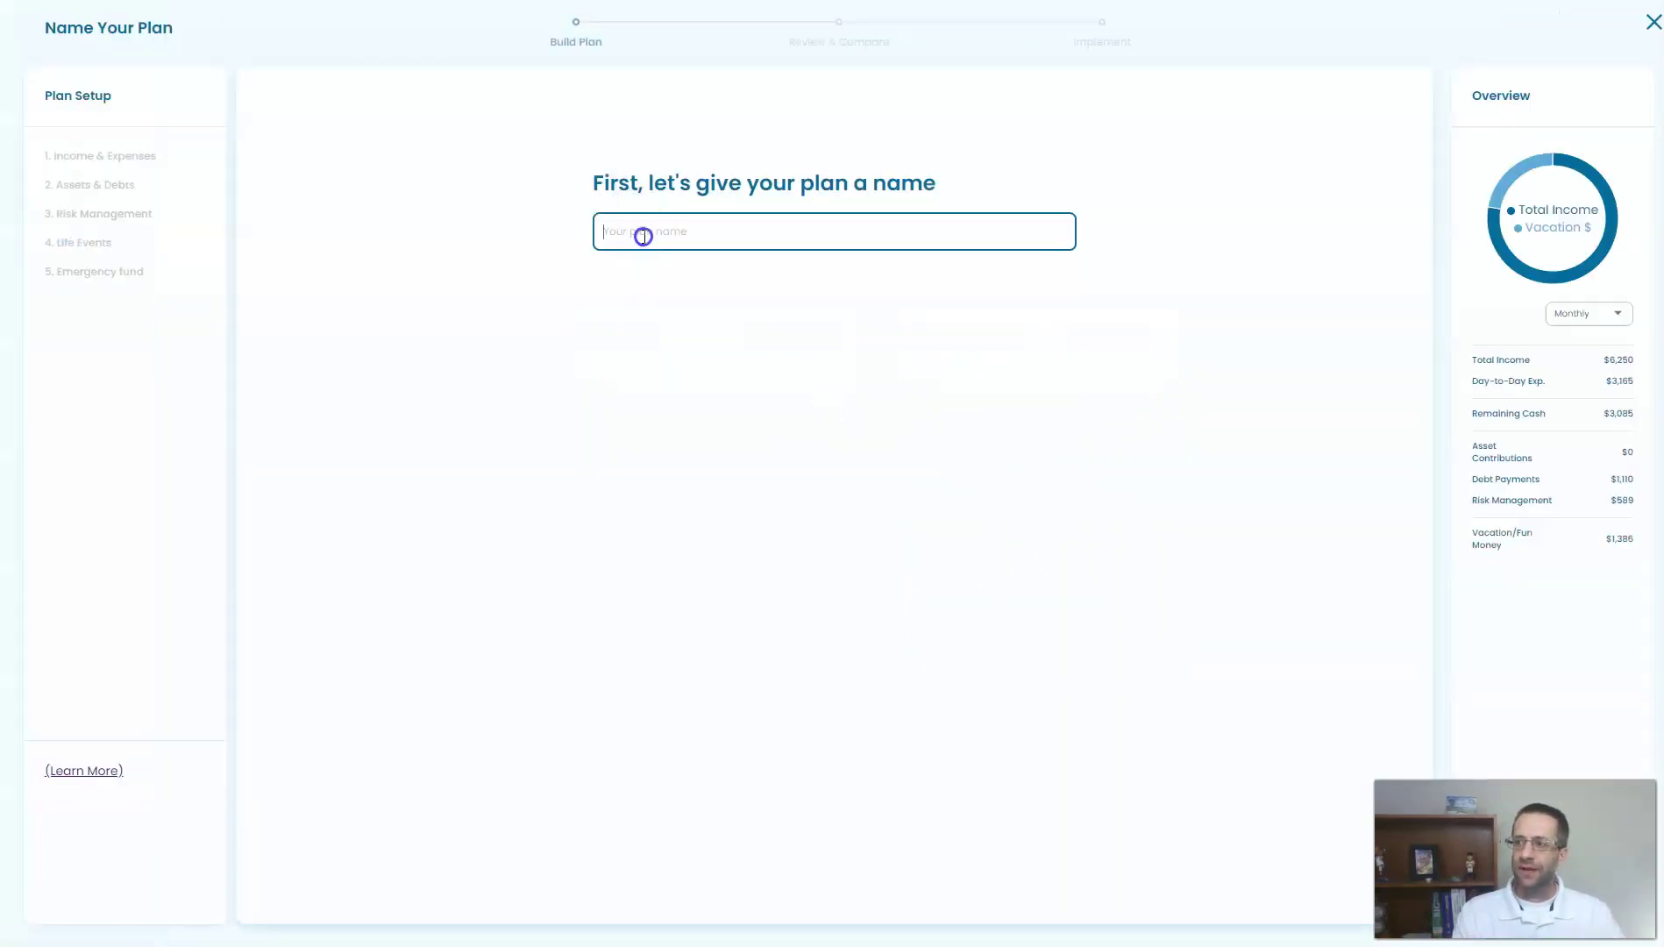
pyautogui.write('Sta')
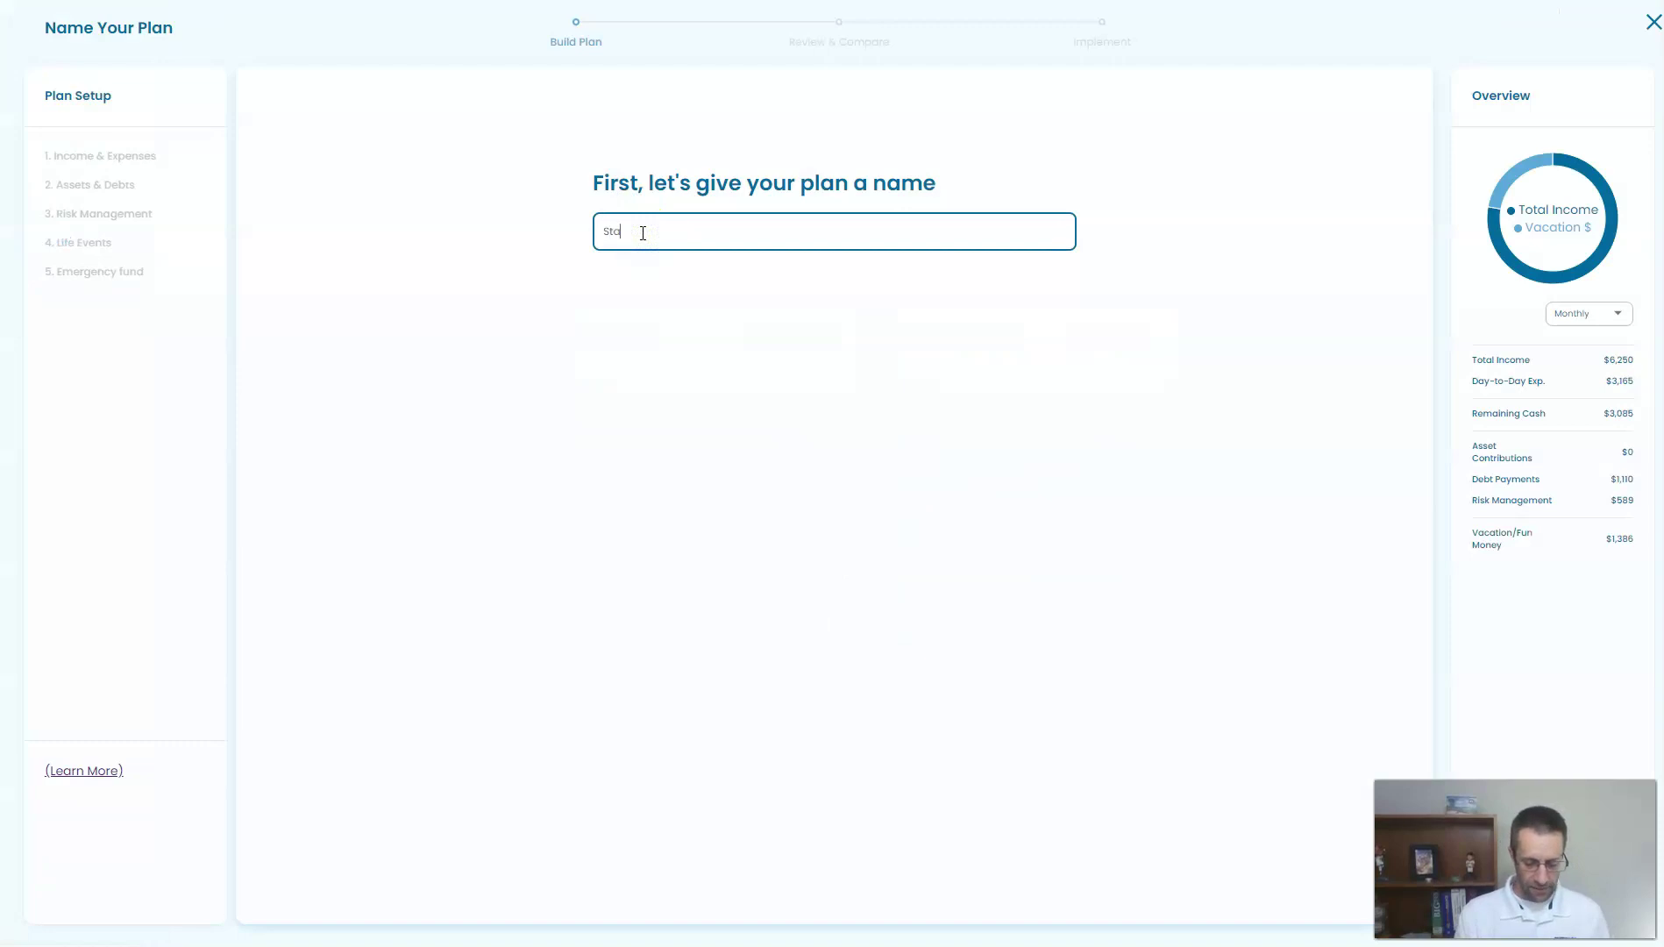
pyautogui.write('y Working')
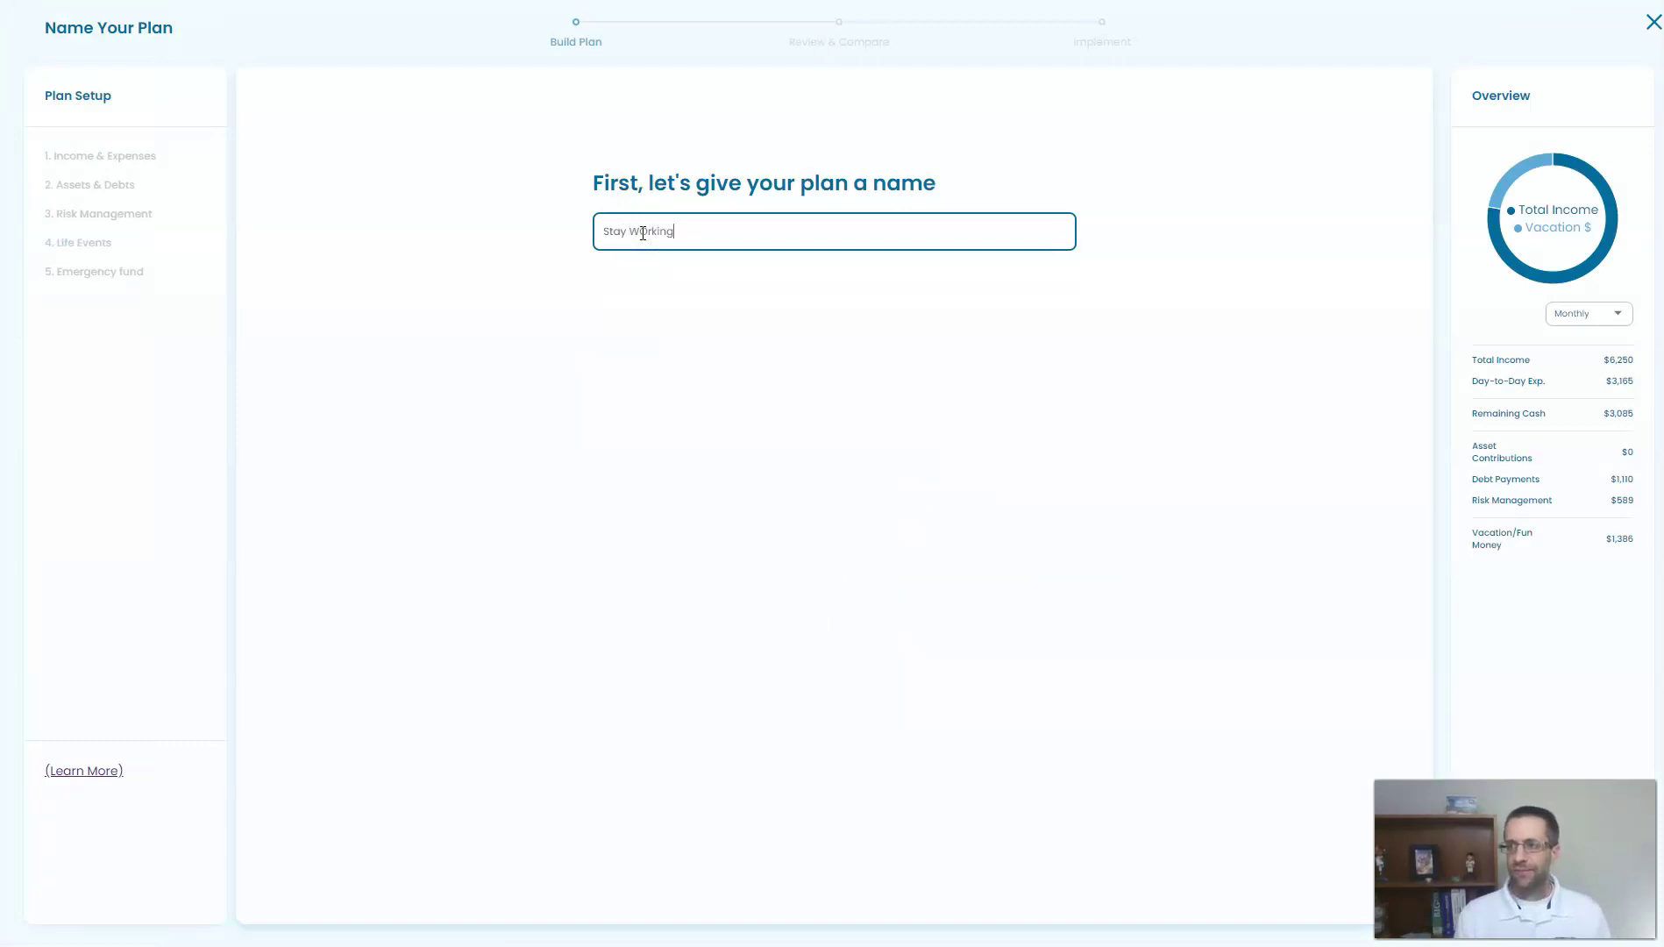
pyautogui.press('Return')
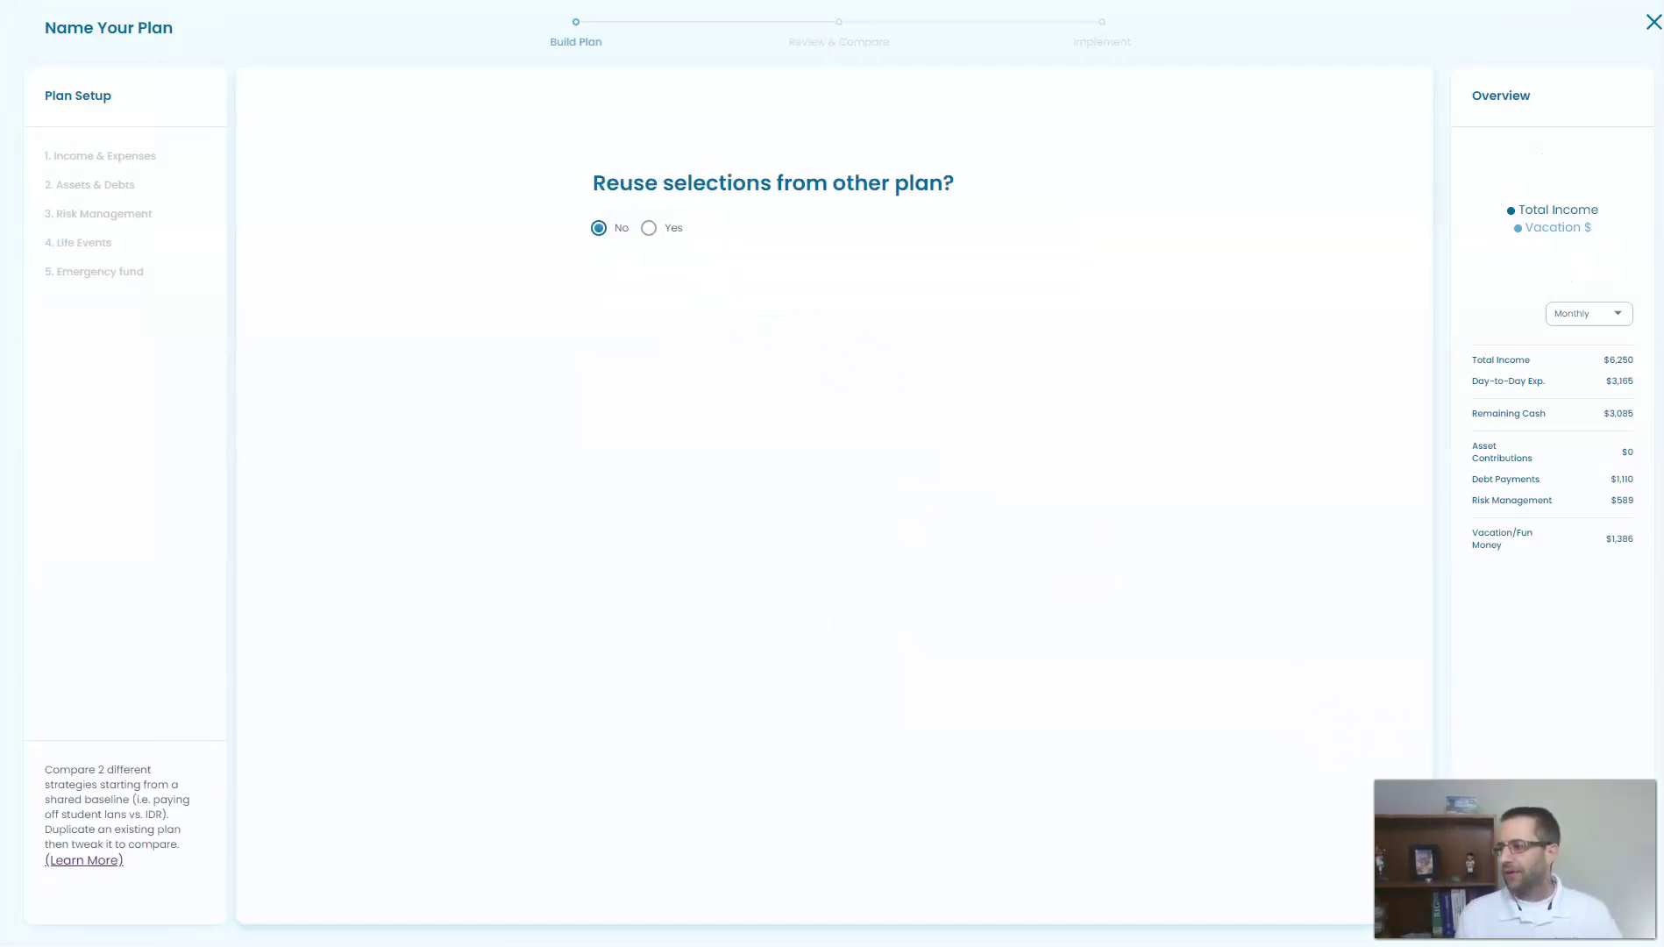
pyautogui.click(675, 227)
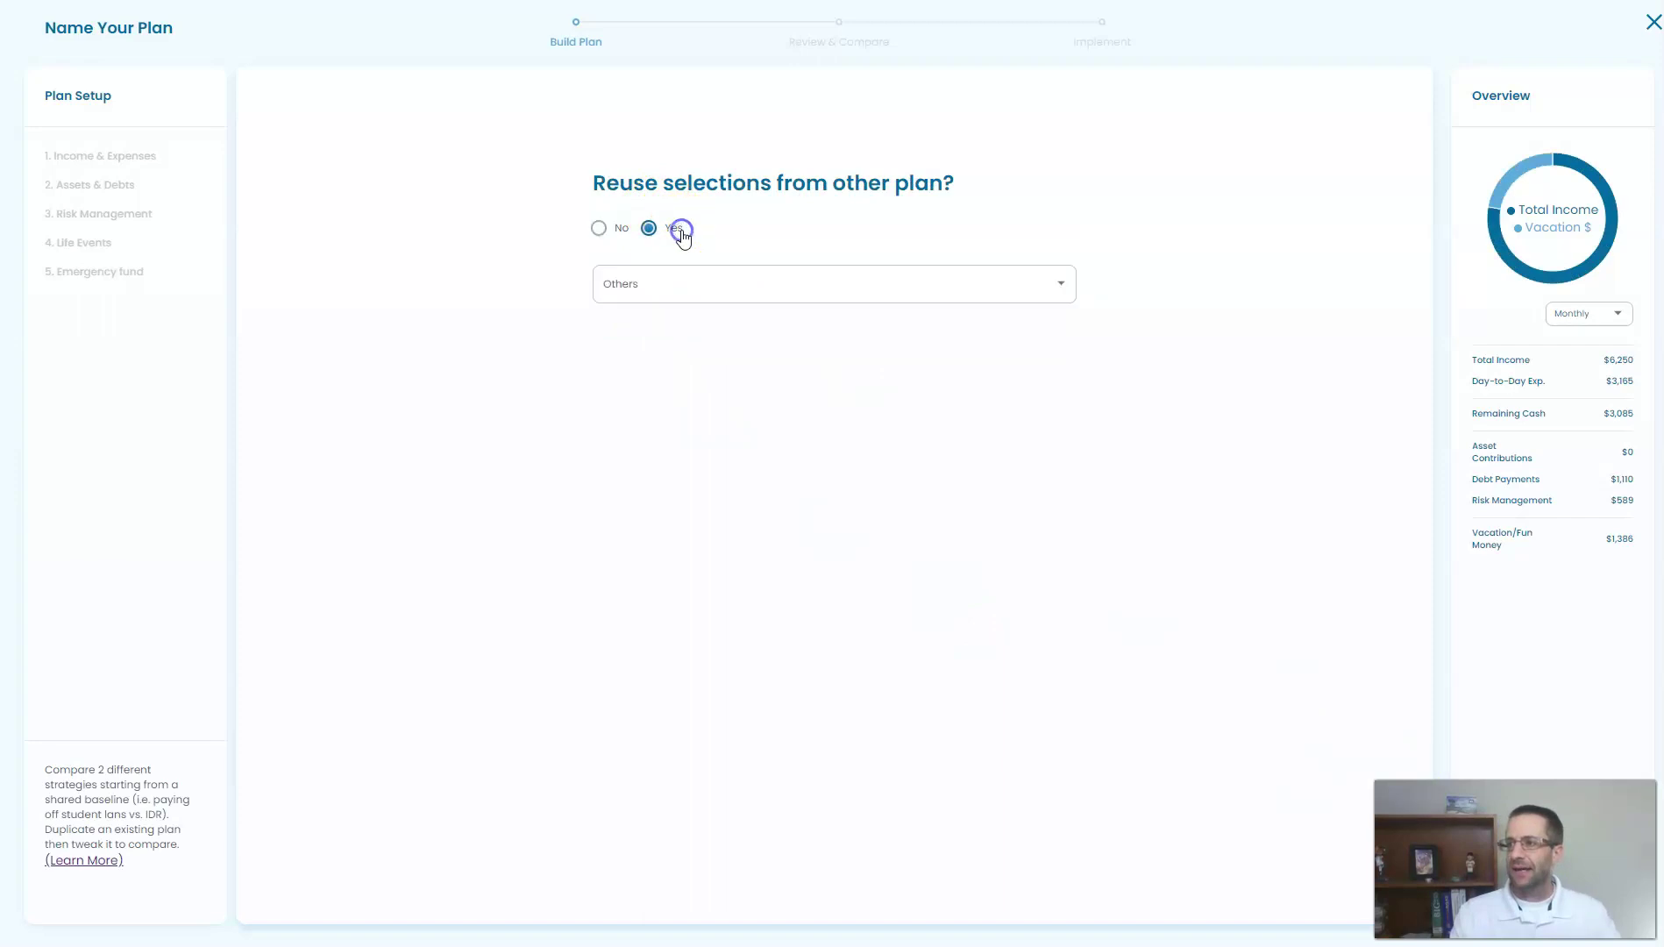
pyautogui.click(697, 289)
pyautogui.click(700, 308)
pyautogui.click(1325, 792)
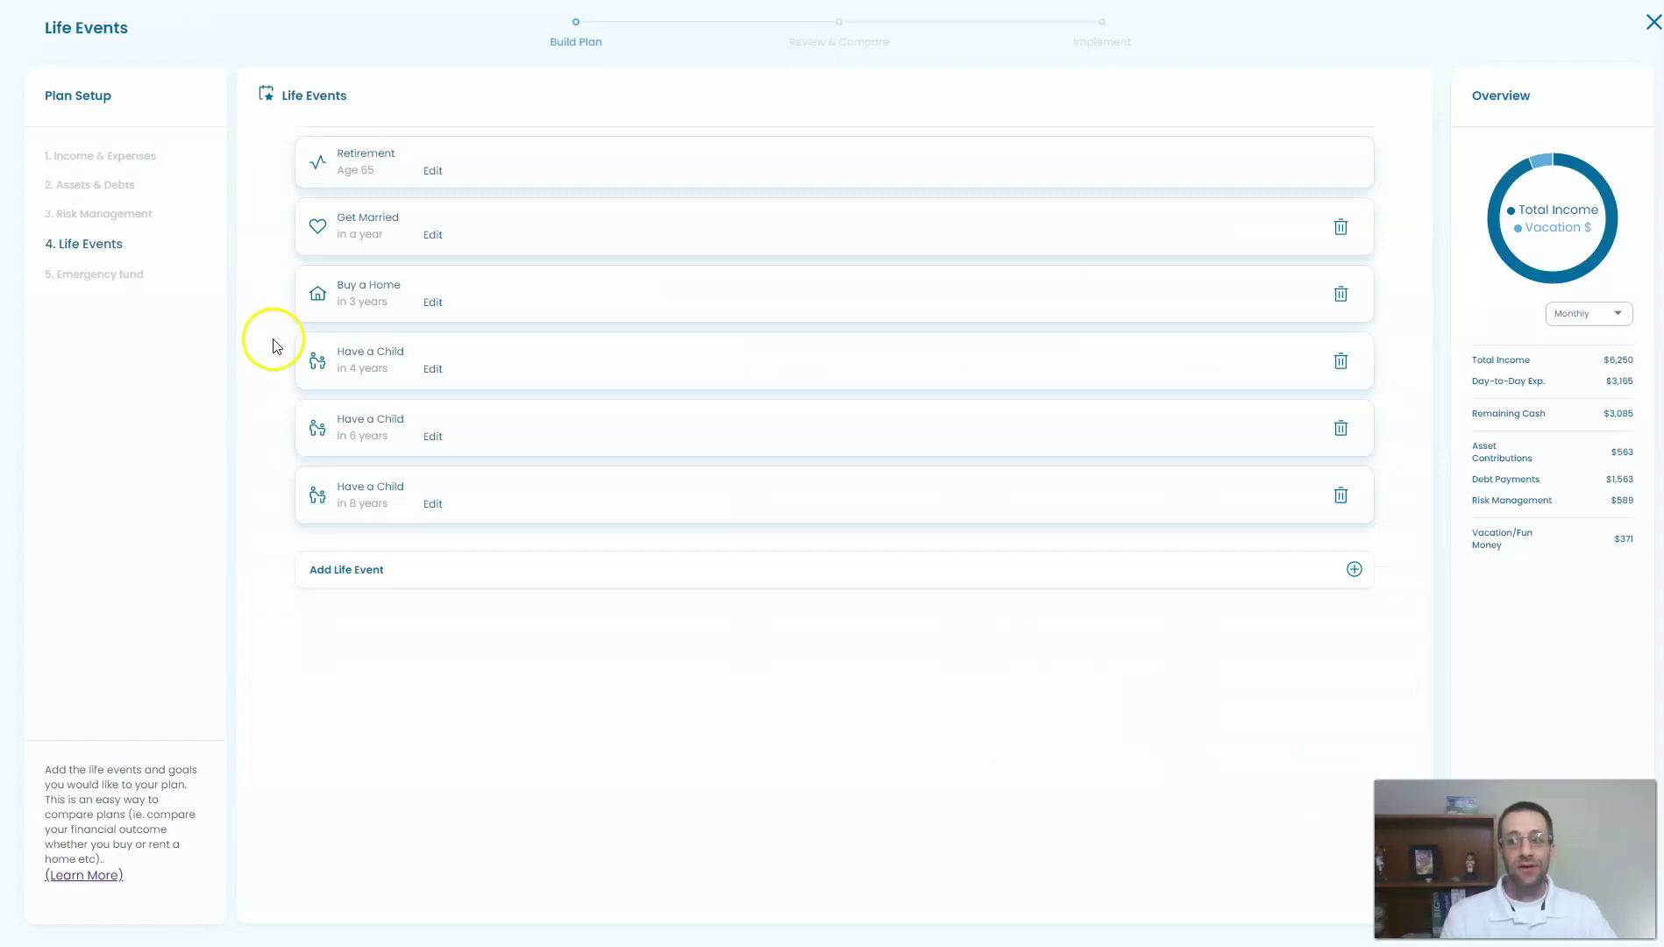
# - Change the December 2025 Have a Child event so that neither spouse plans on reducing work hours
pyautogui.click(433, 372)
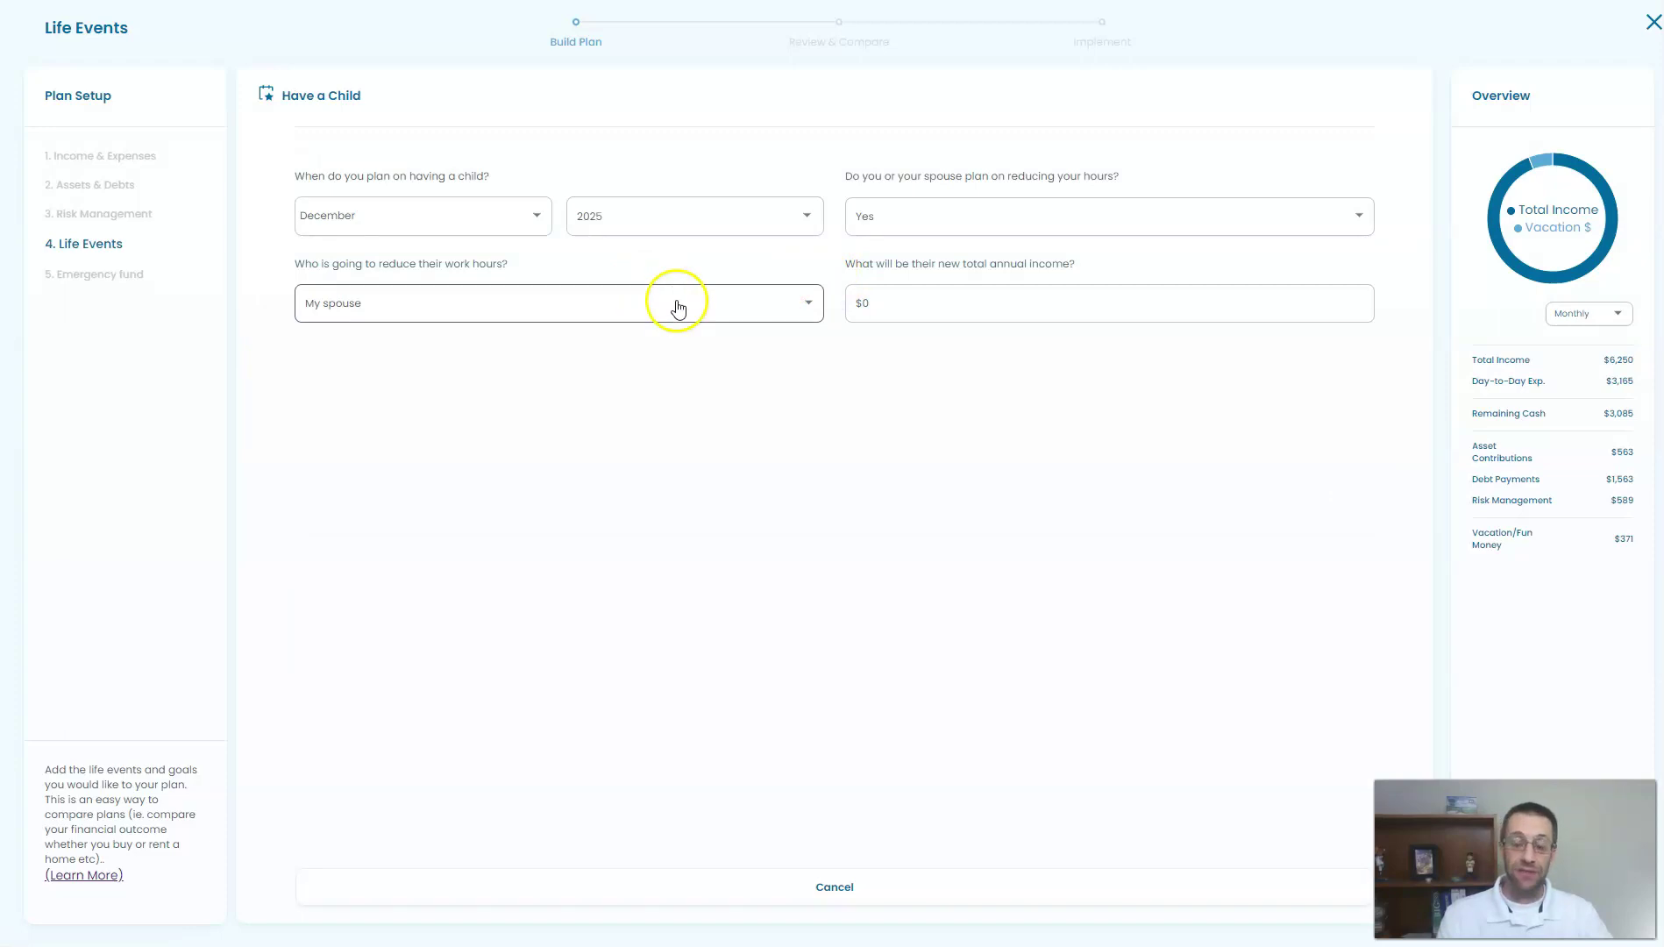
pyautogui.click(922, 224)
pyautogui.click(923, 243)
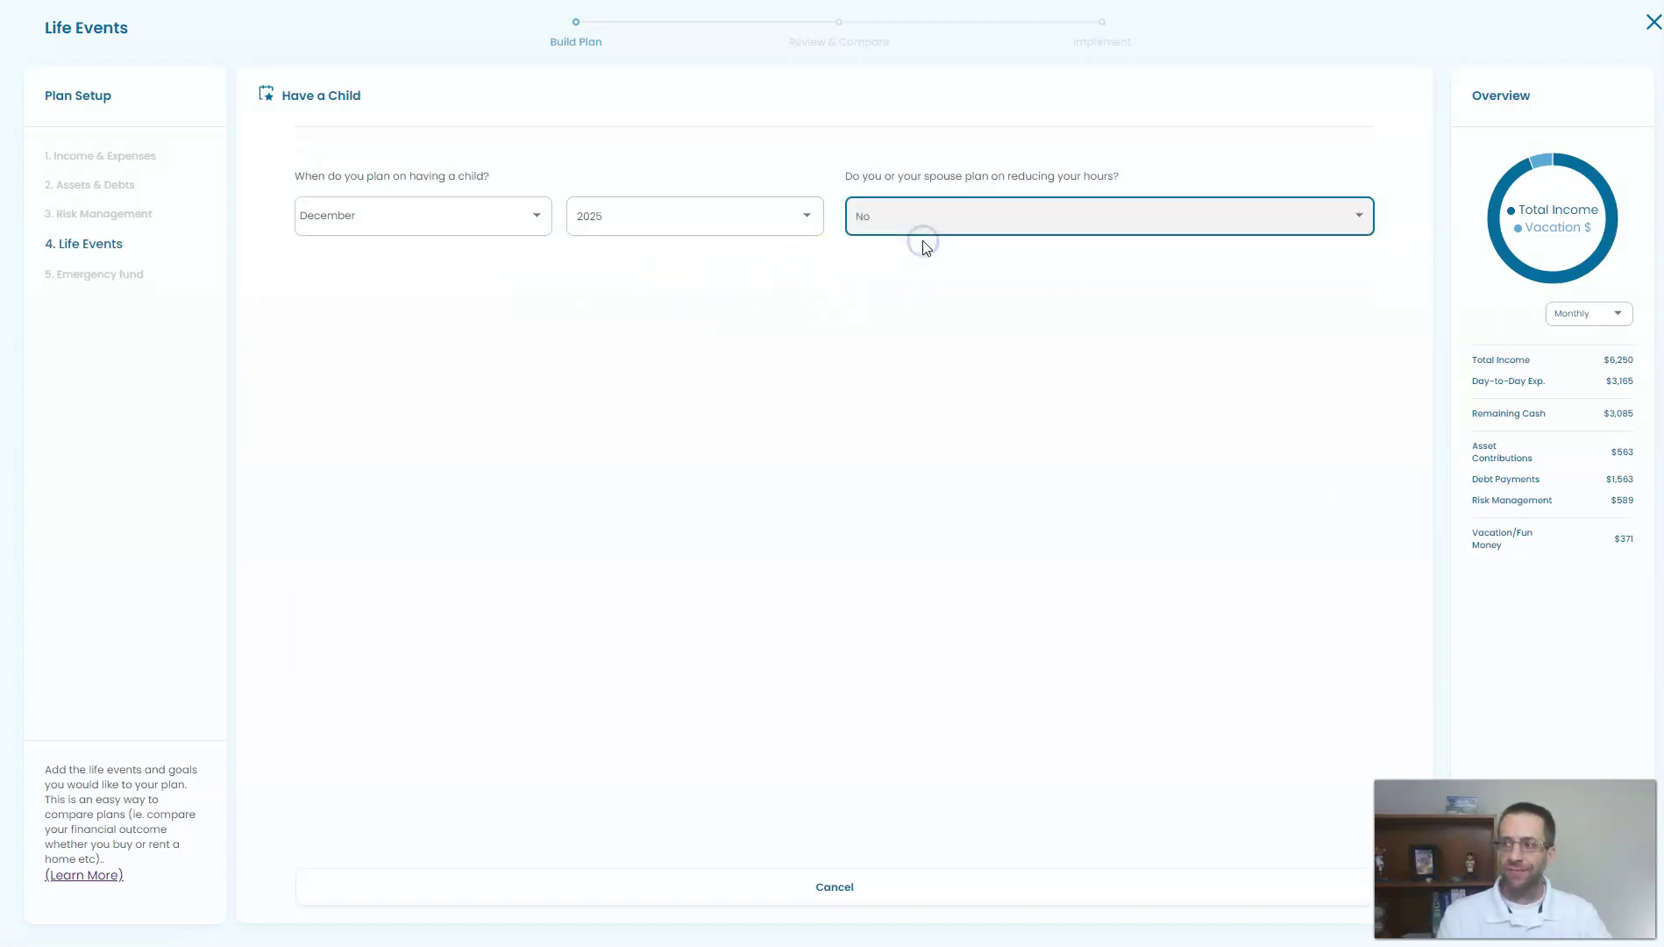
pyautogui.click(1226, 714)
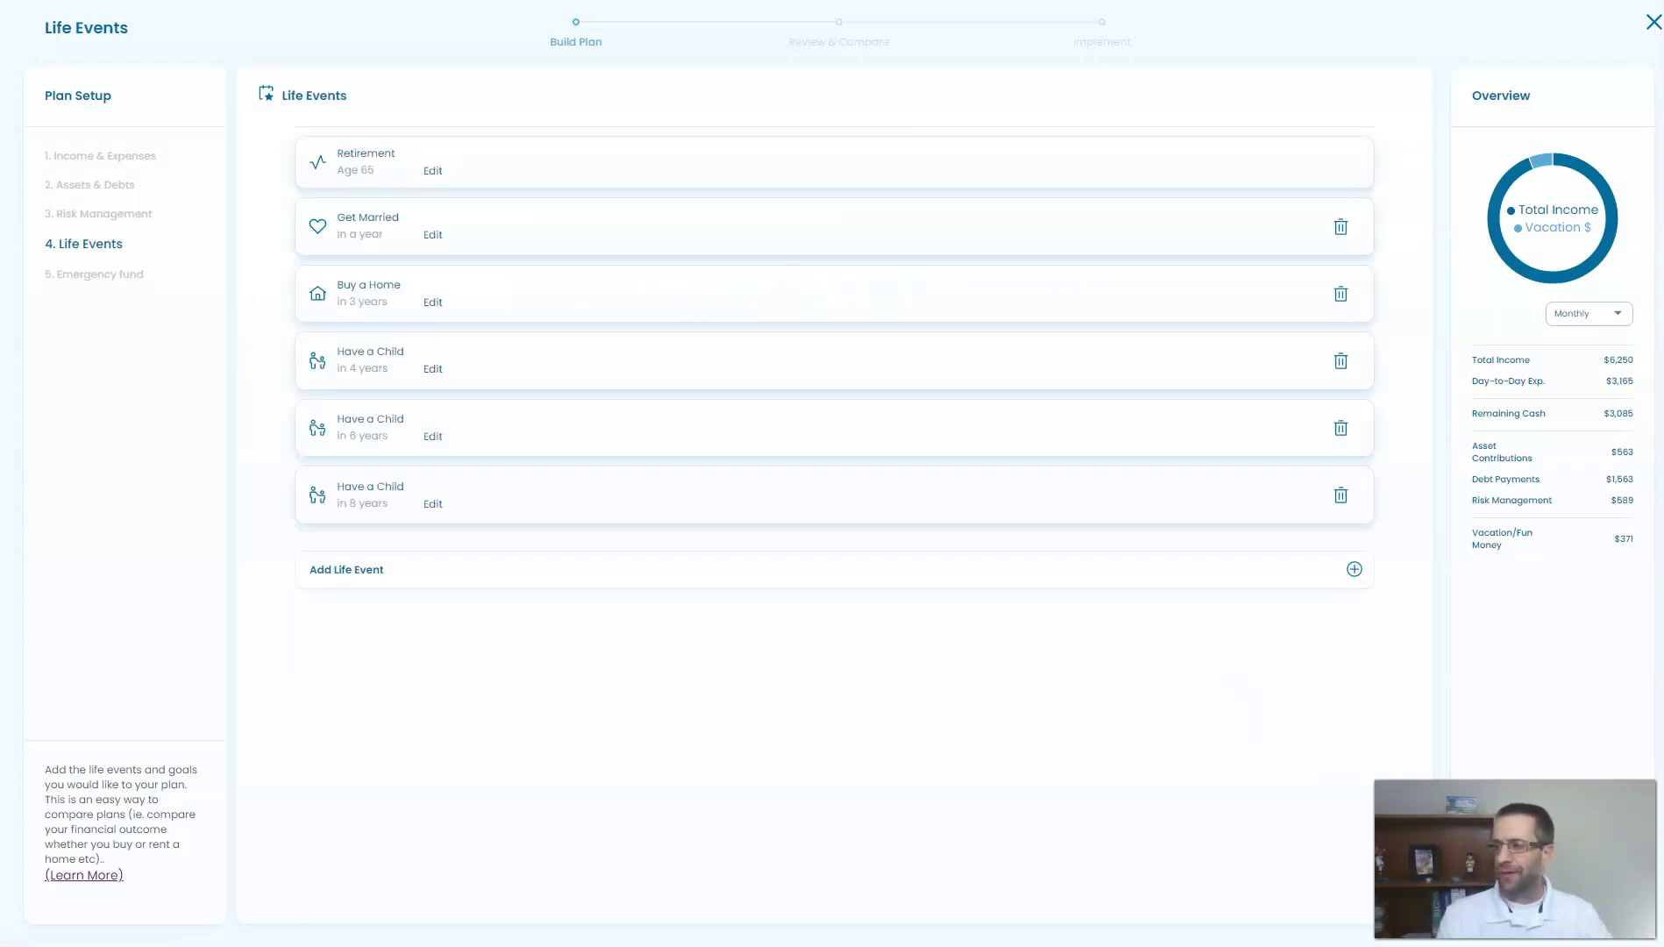
# - Add a Reduce Work to Part-time/Stay At Home life event dated February 2033
pyautogui.click(469, 569)
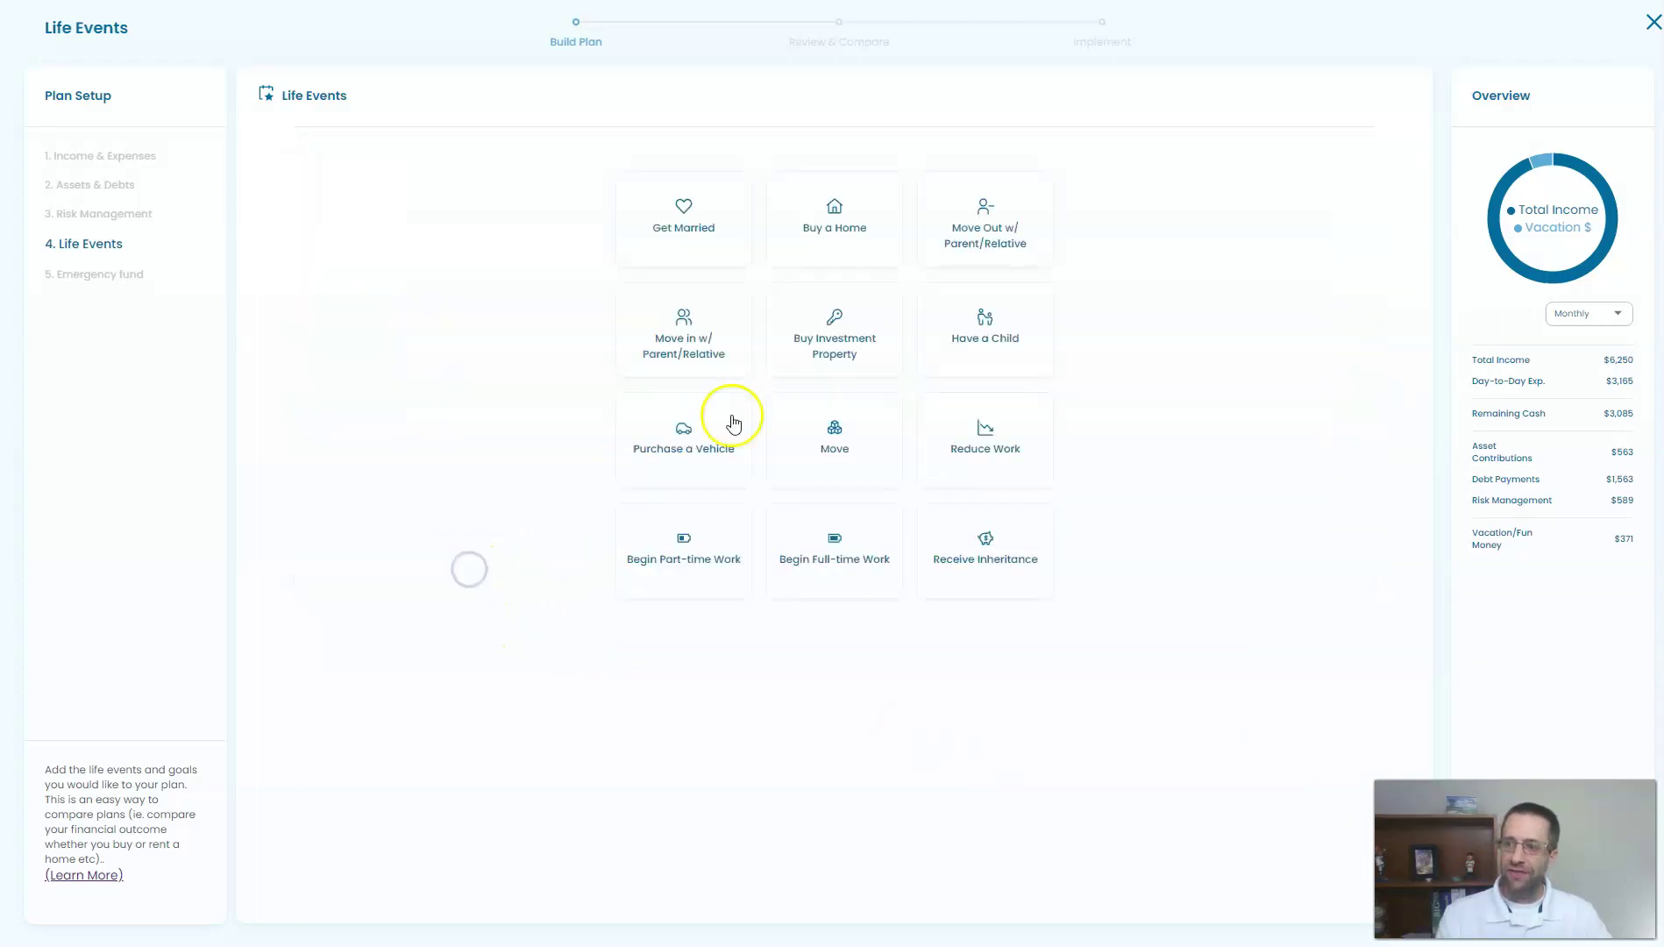
pyautogui.click(1010, 429)
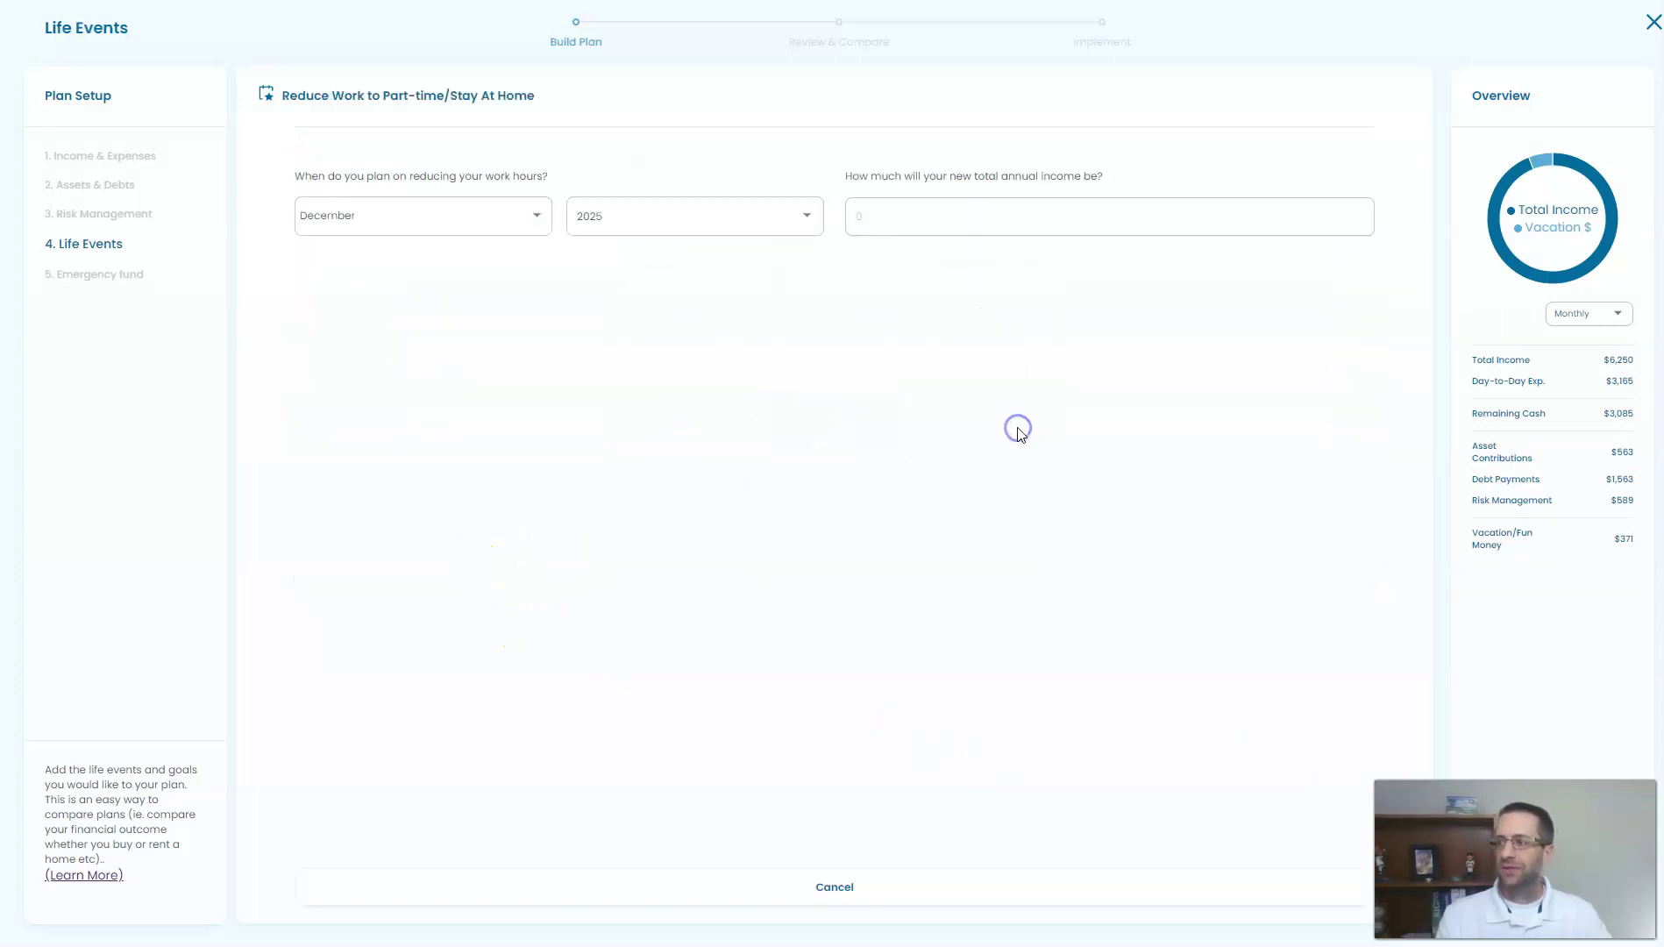
pyautogui.click(524, 216)
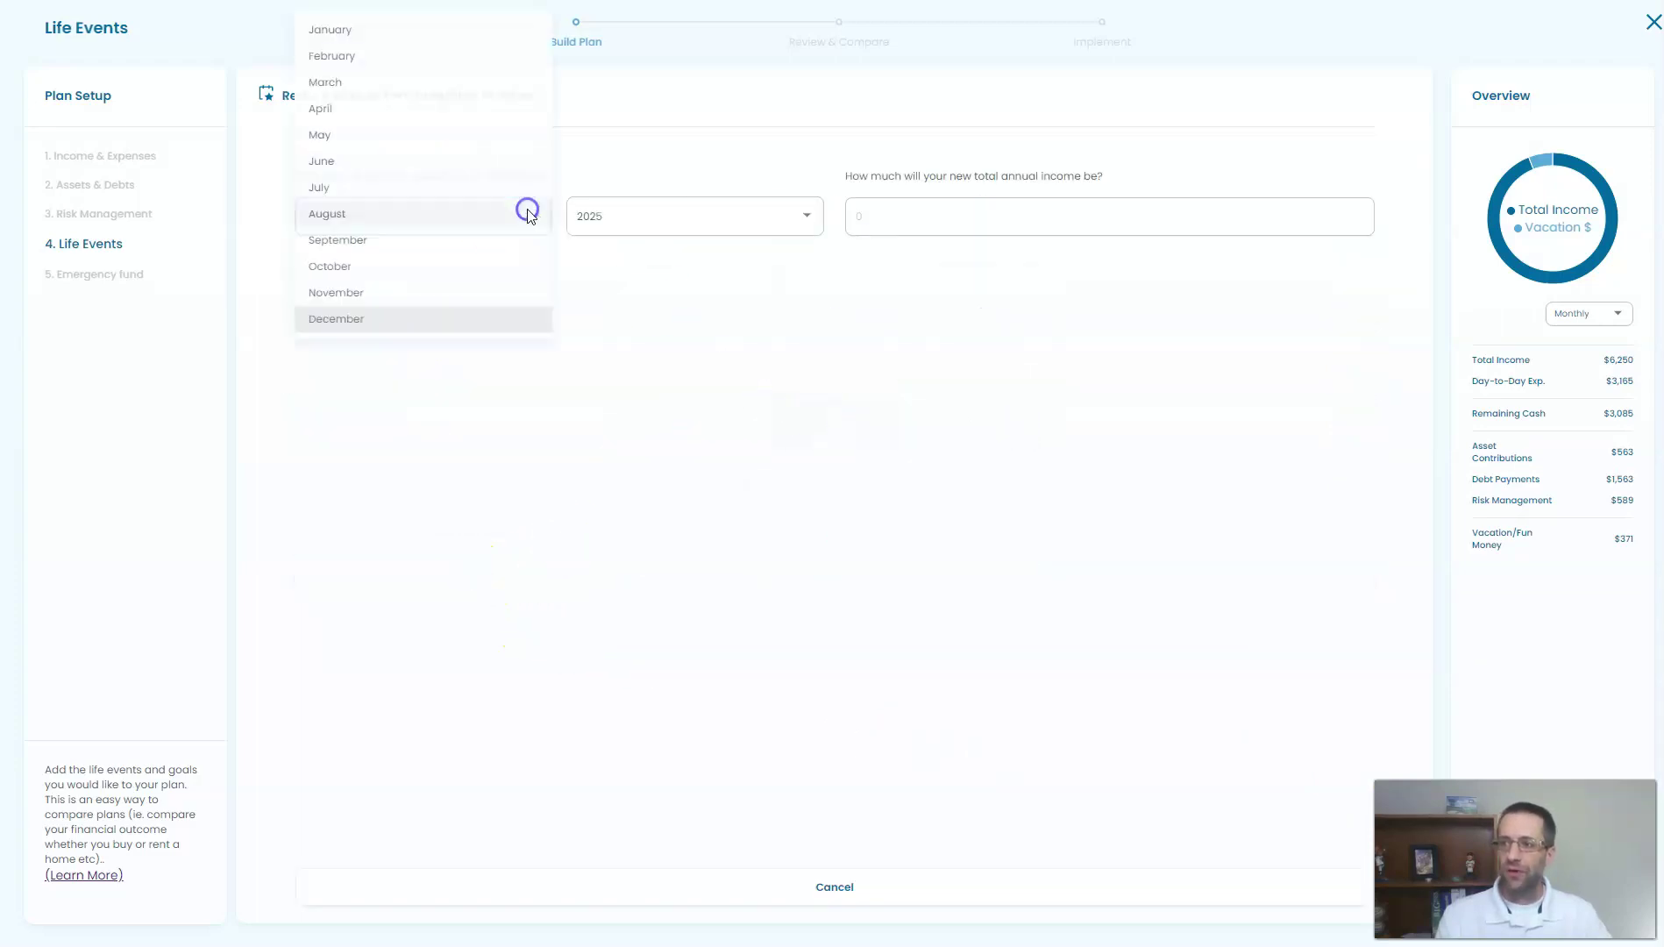
pyautogui.click(354, 58)
pyautogui.click(810, 216)
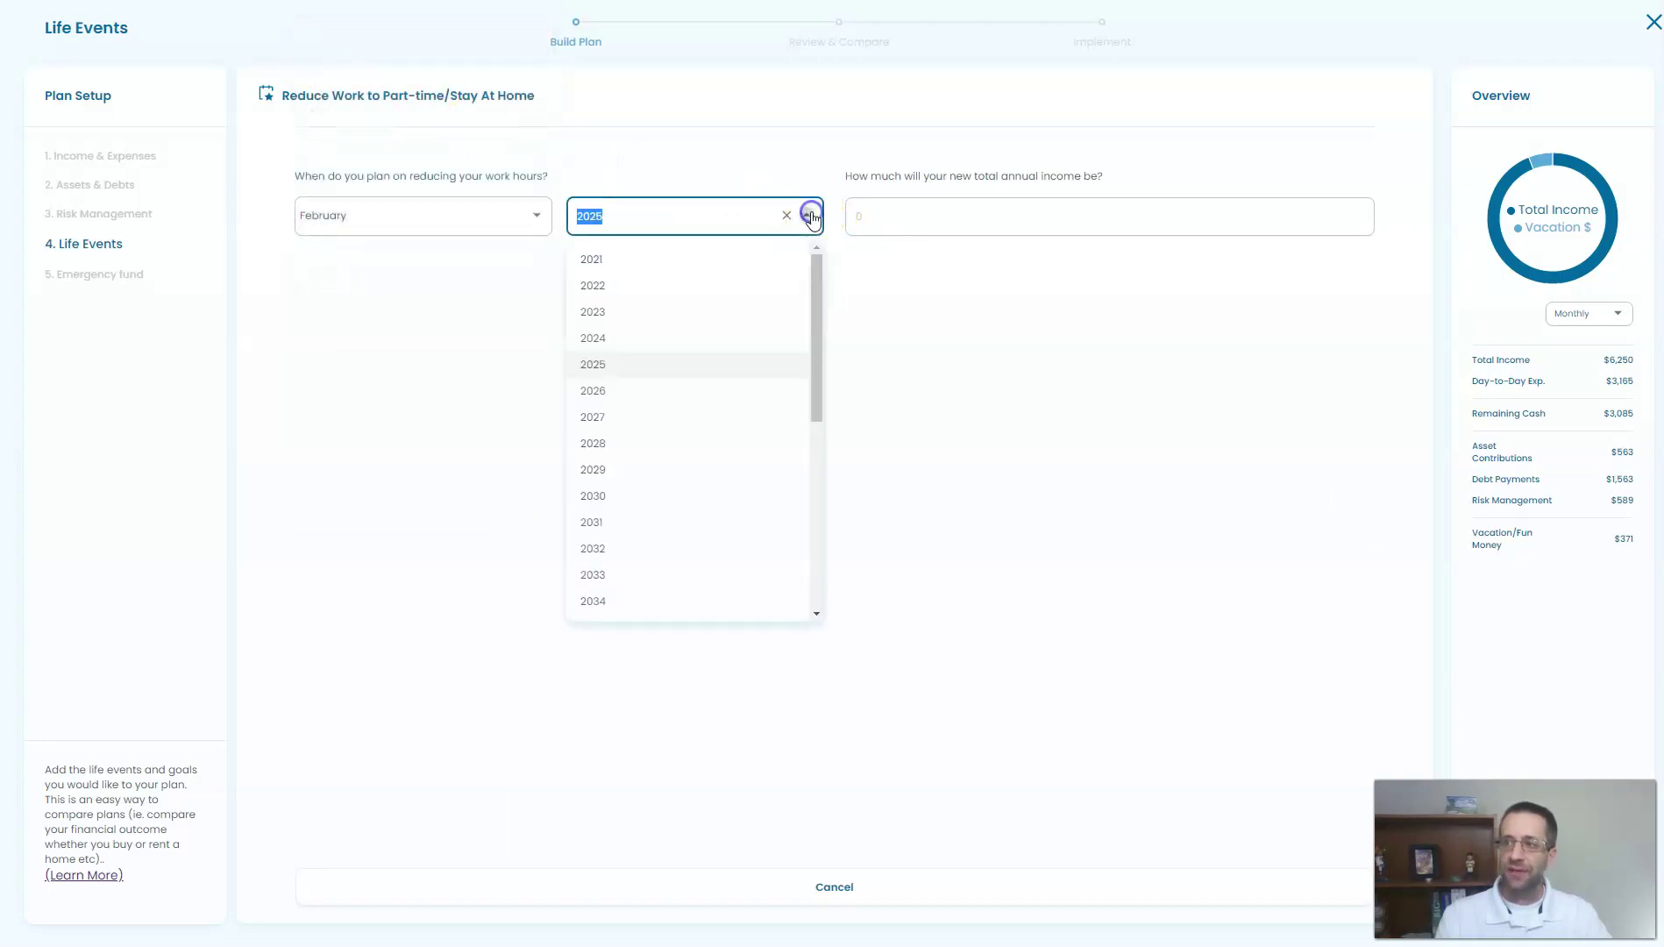
pyautogui.click(683, 575)
pyautogui.click(881, 230)
pyautogui.press('Return')
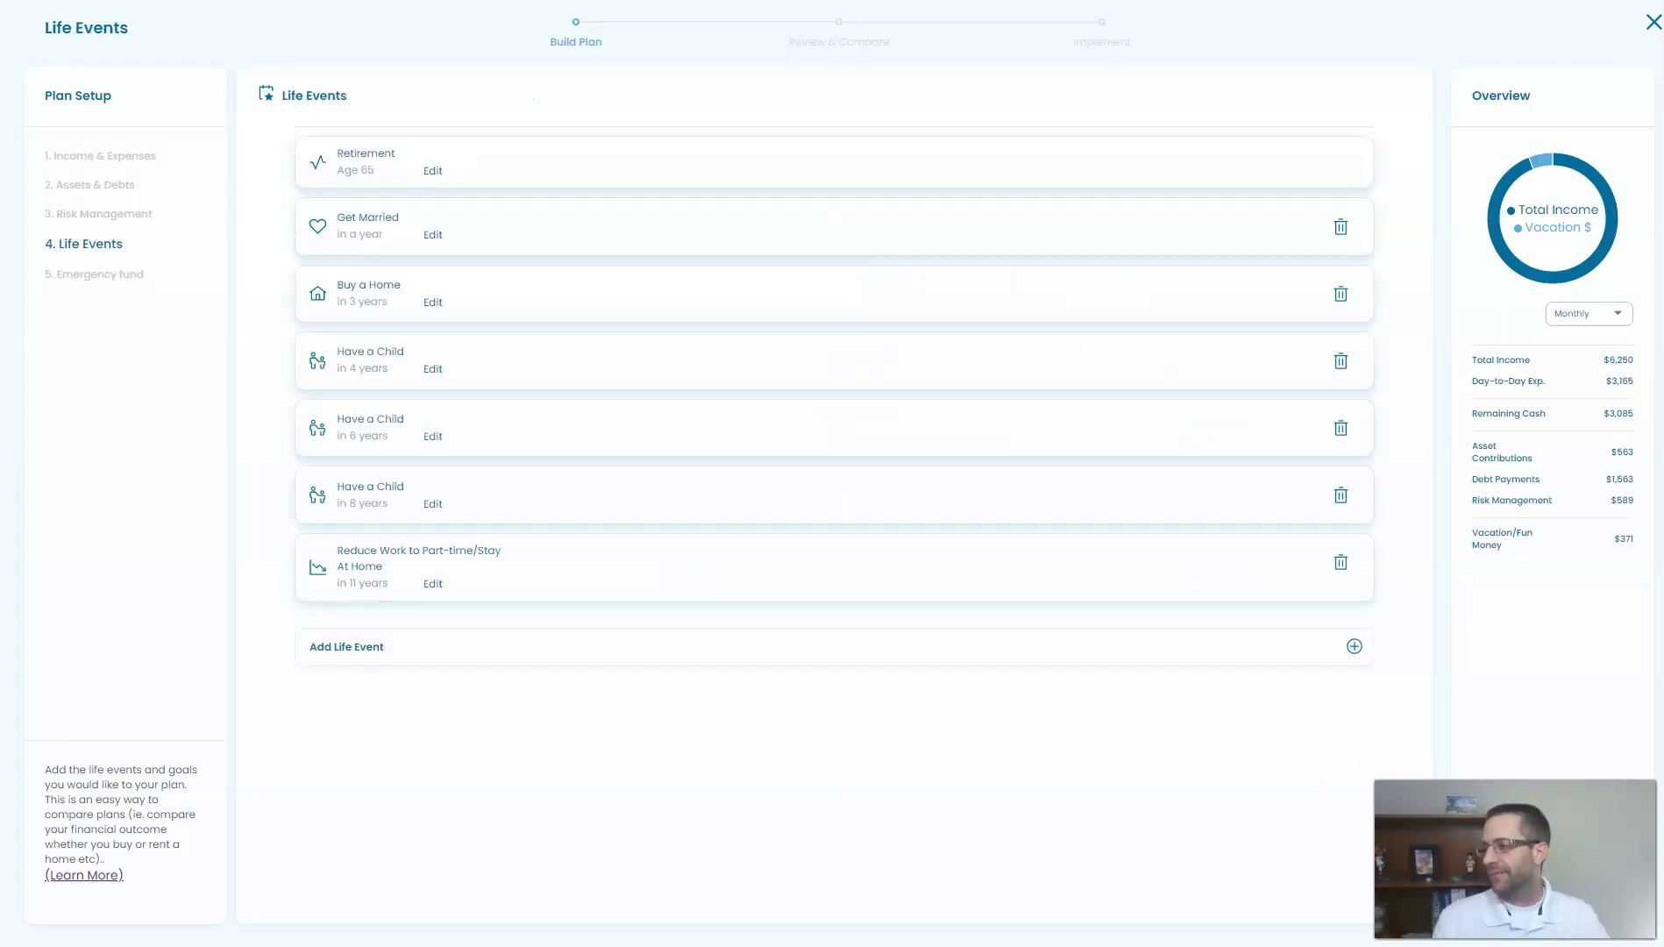
# - Keep the emergency fund setting and generate the review of the Stay Working plan
pyautogui.click(94, 274)
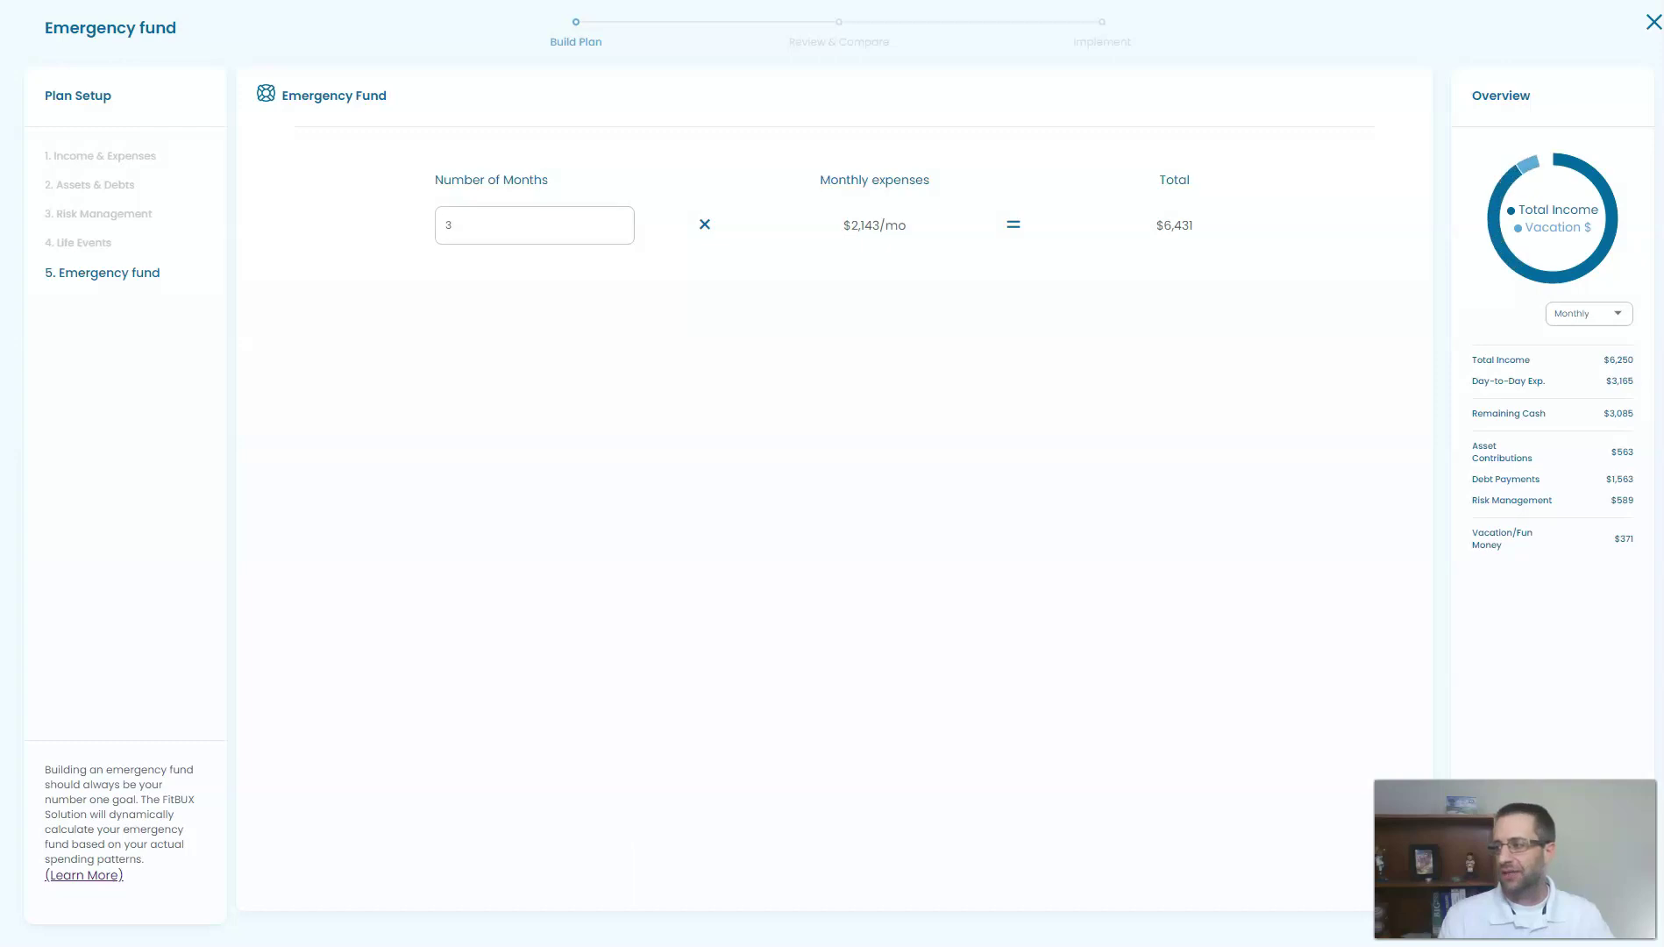
pyautogui.click(1533, 921)
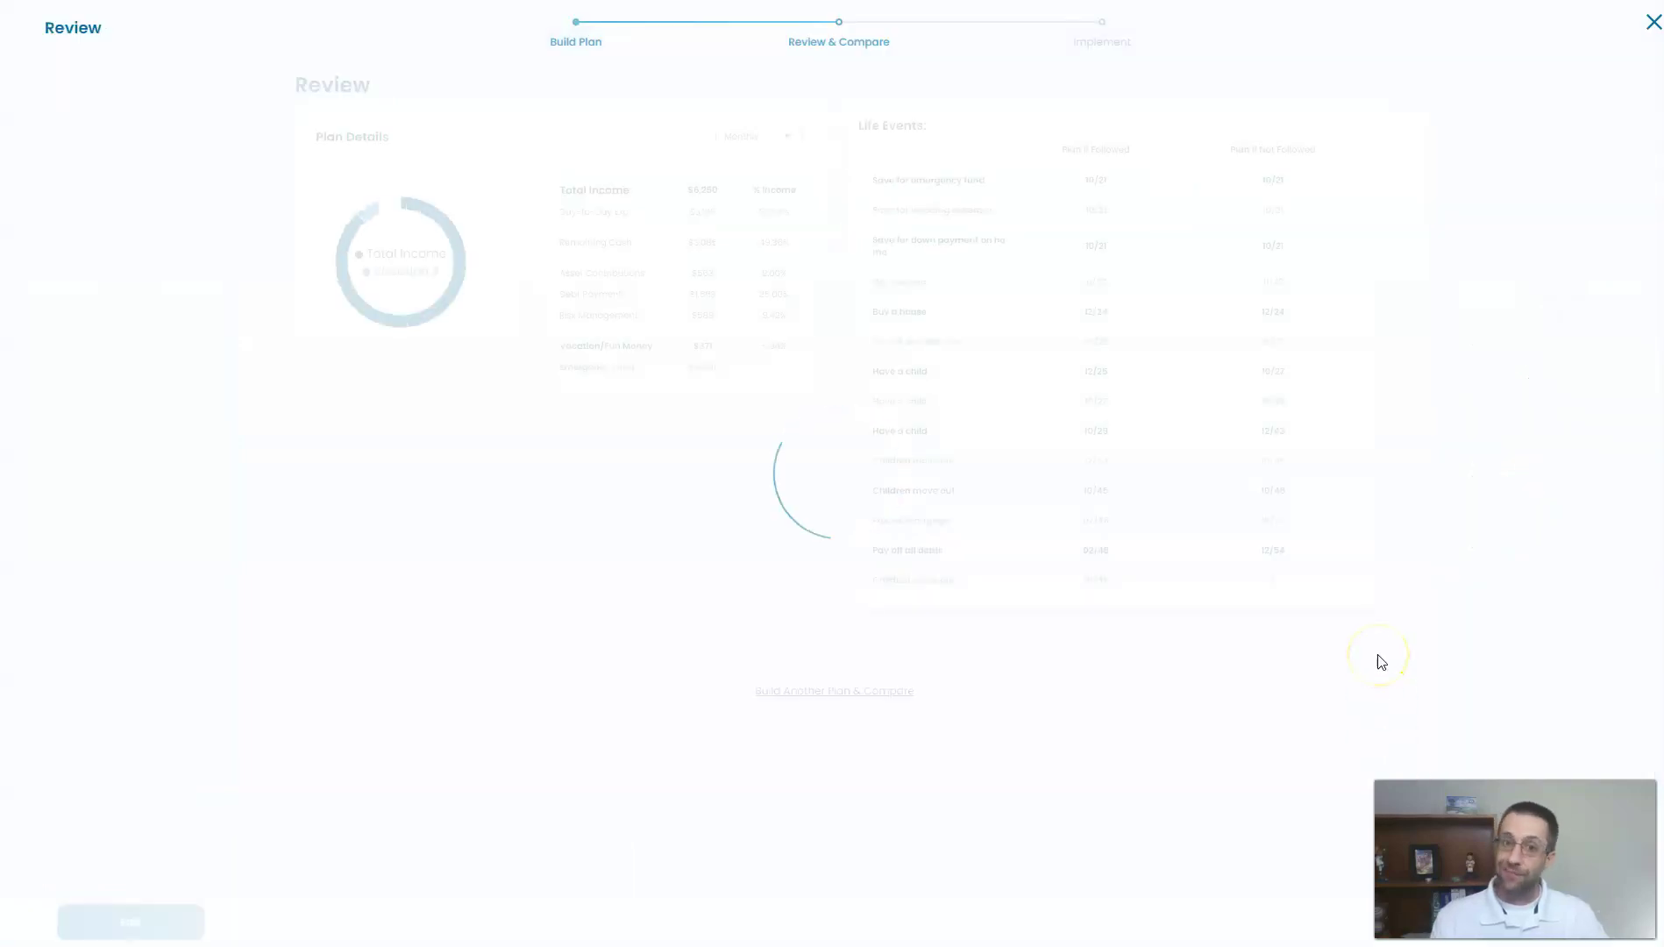
pyautogui.click(1409, 663)
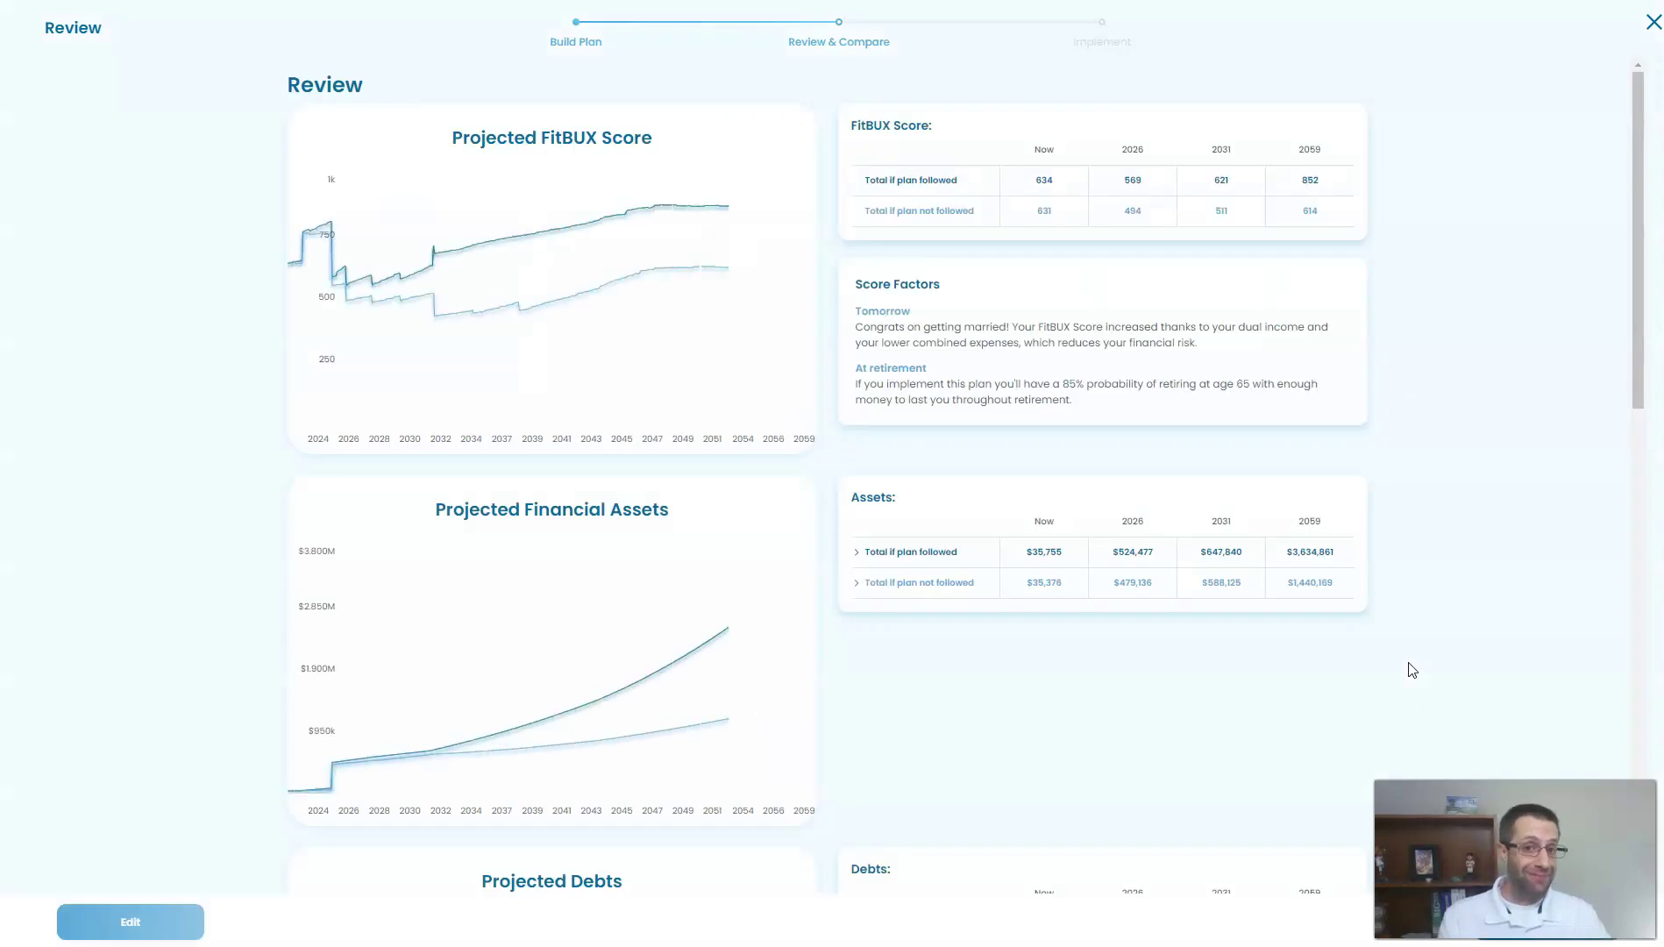
# - Examine the Stay Working review down to its net wealth projection, plan details and life events dates
pyautogui.scroll(-12, 1412, 670)
pyautogui.click(1412, 674)
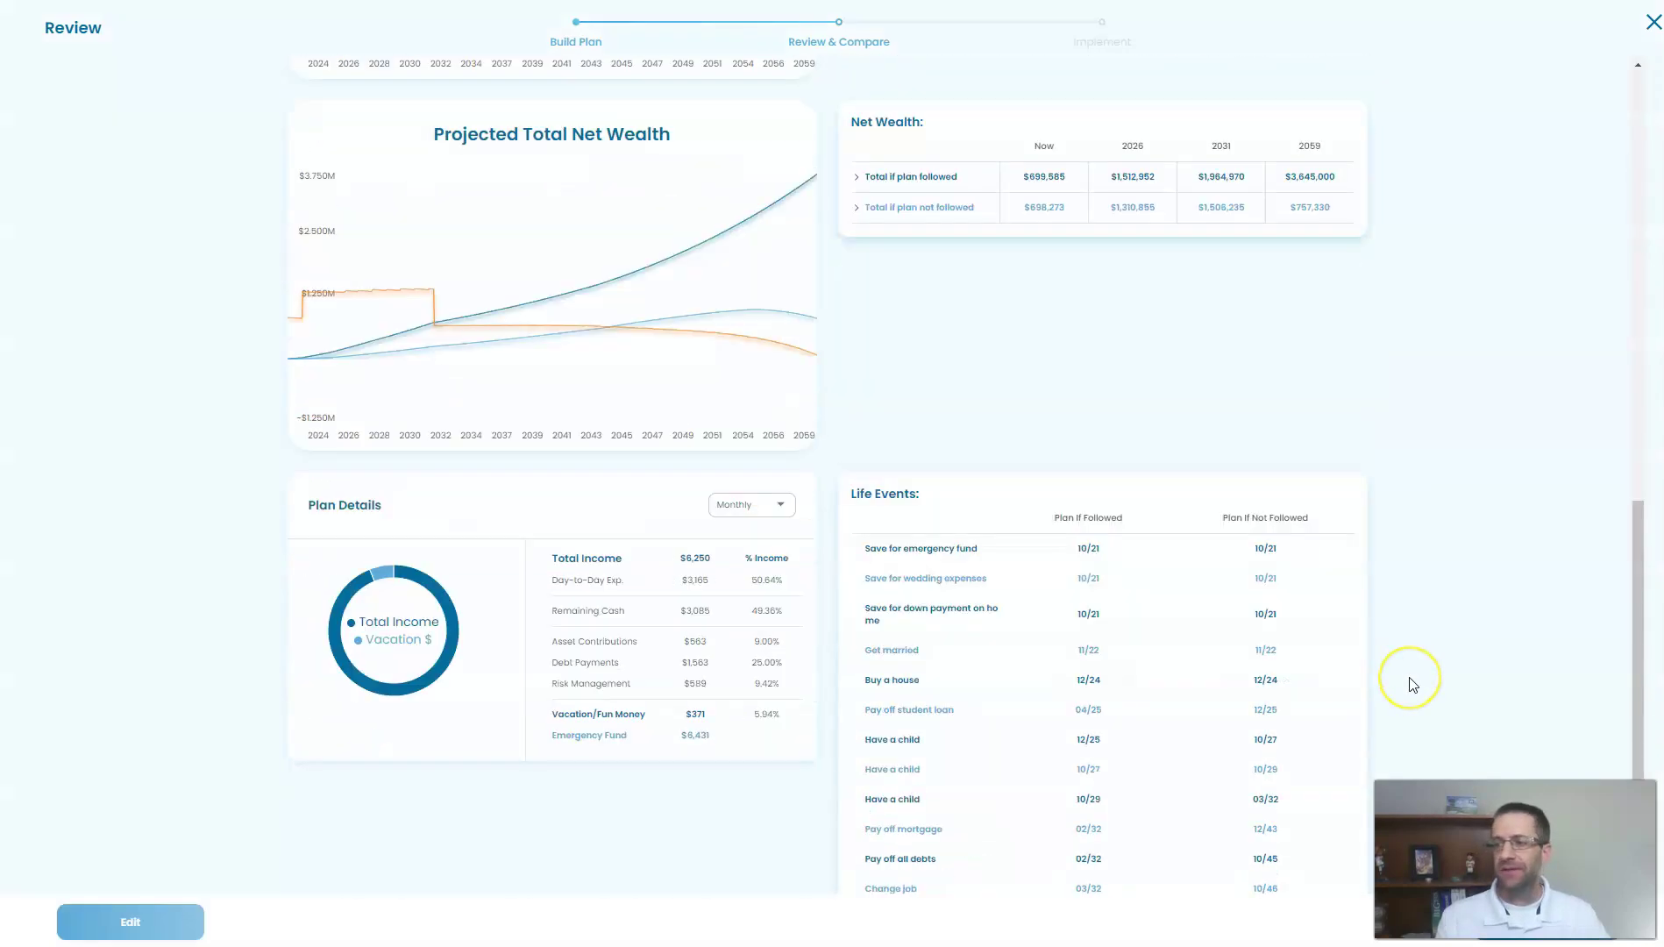
pyautogui.scroll(-3, 1411, 681)
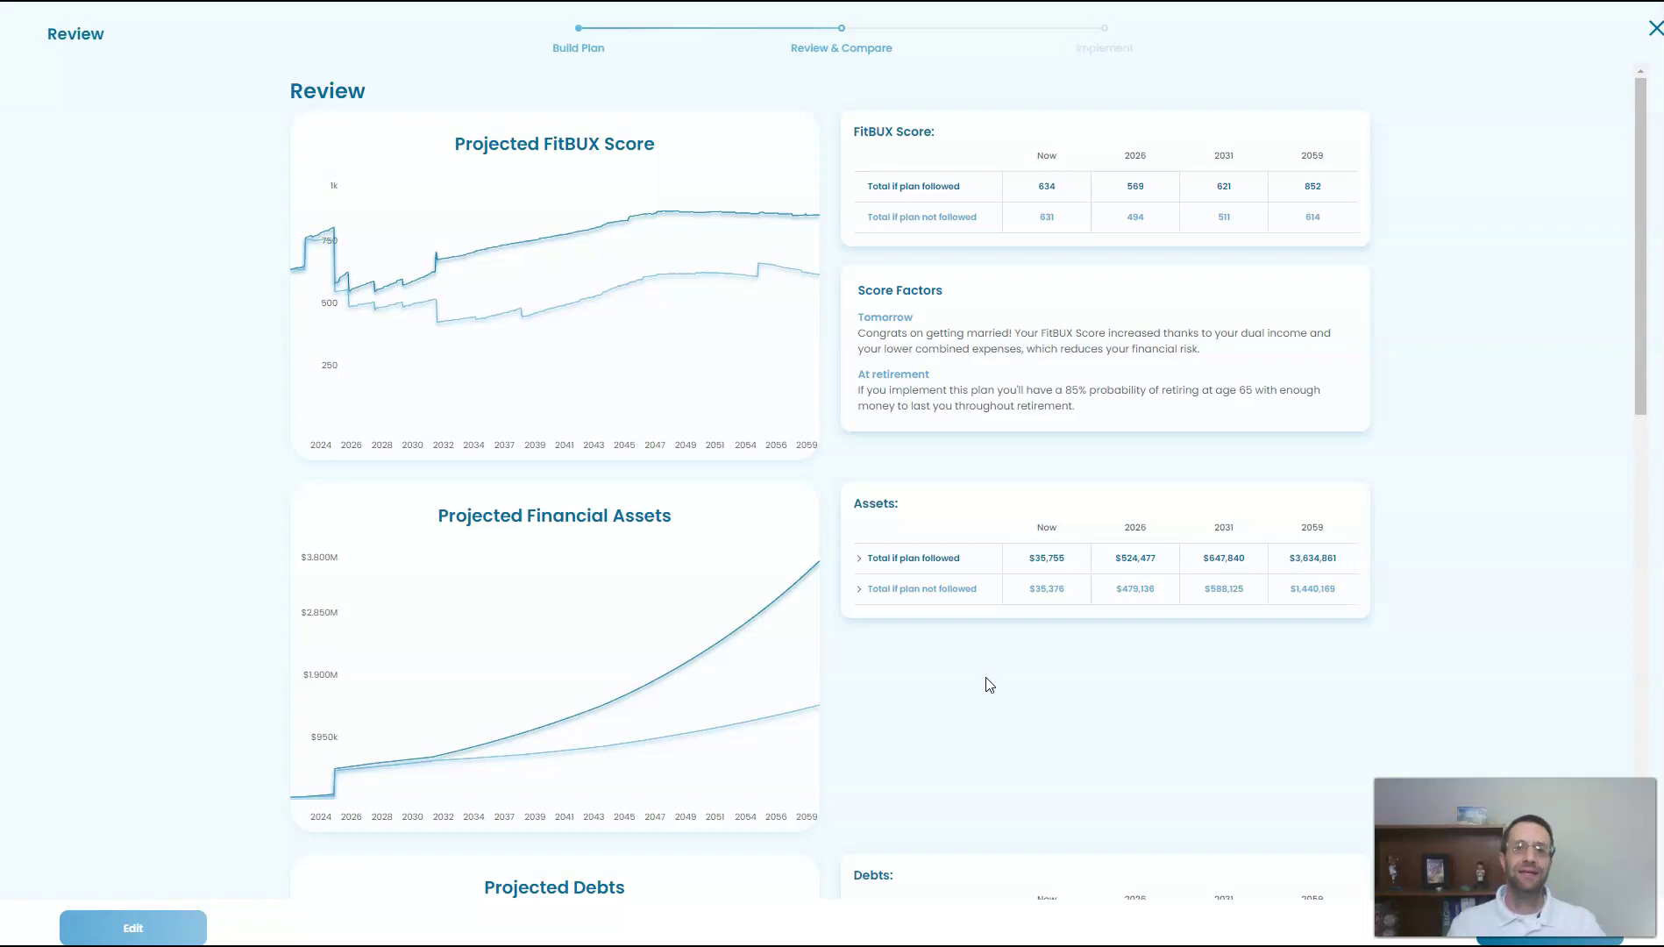
# - Close the review and generate a comparison of FitBUX's plan with the Stay Working plan
pyautogui.click(1643, 40)
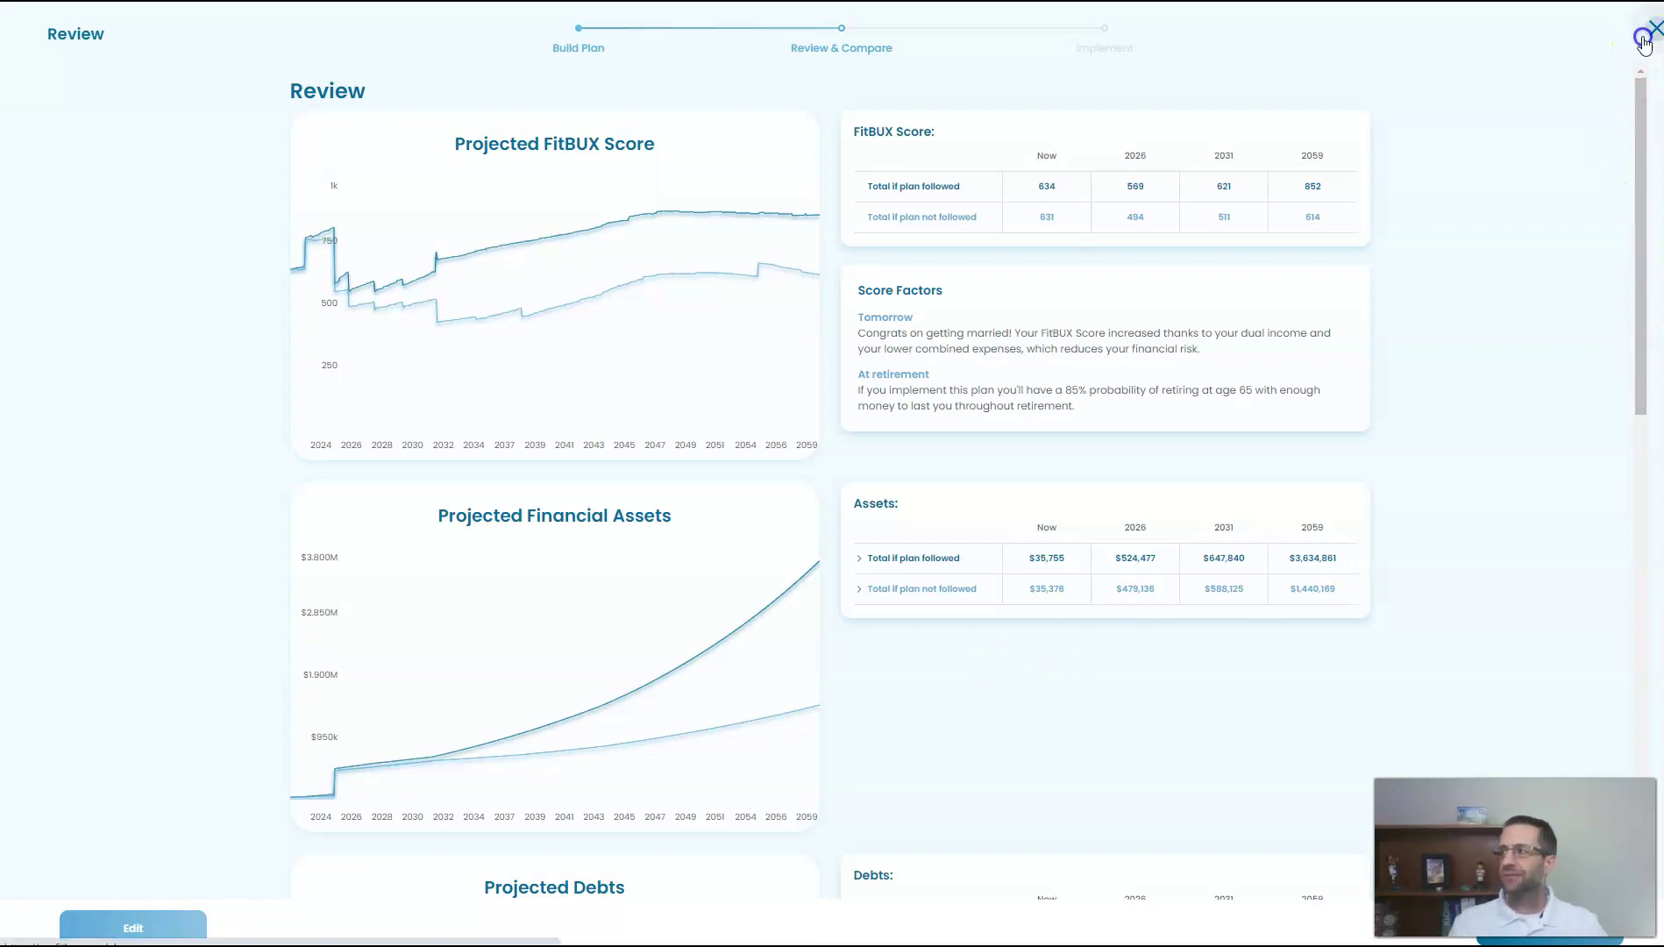
pyautogui.click(1128, 344)
pyautogui.click(1425, 344)
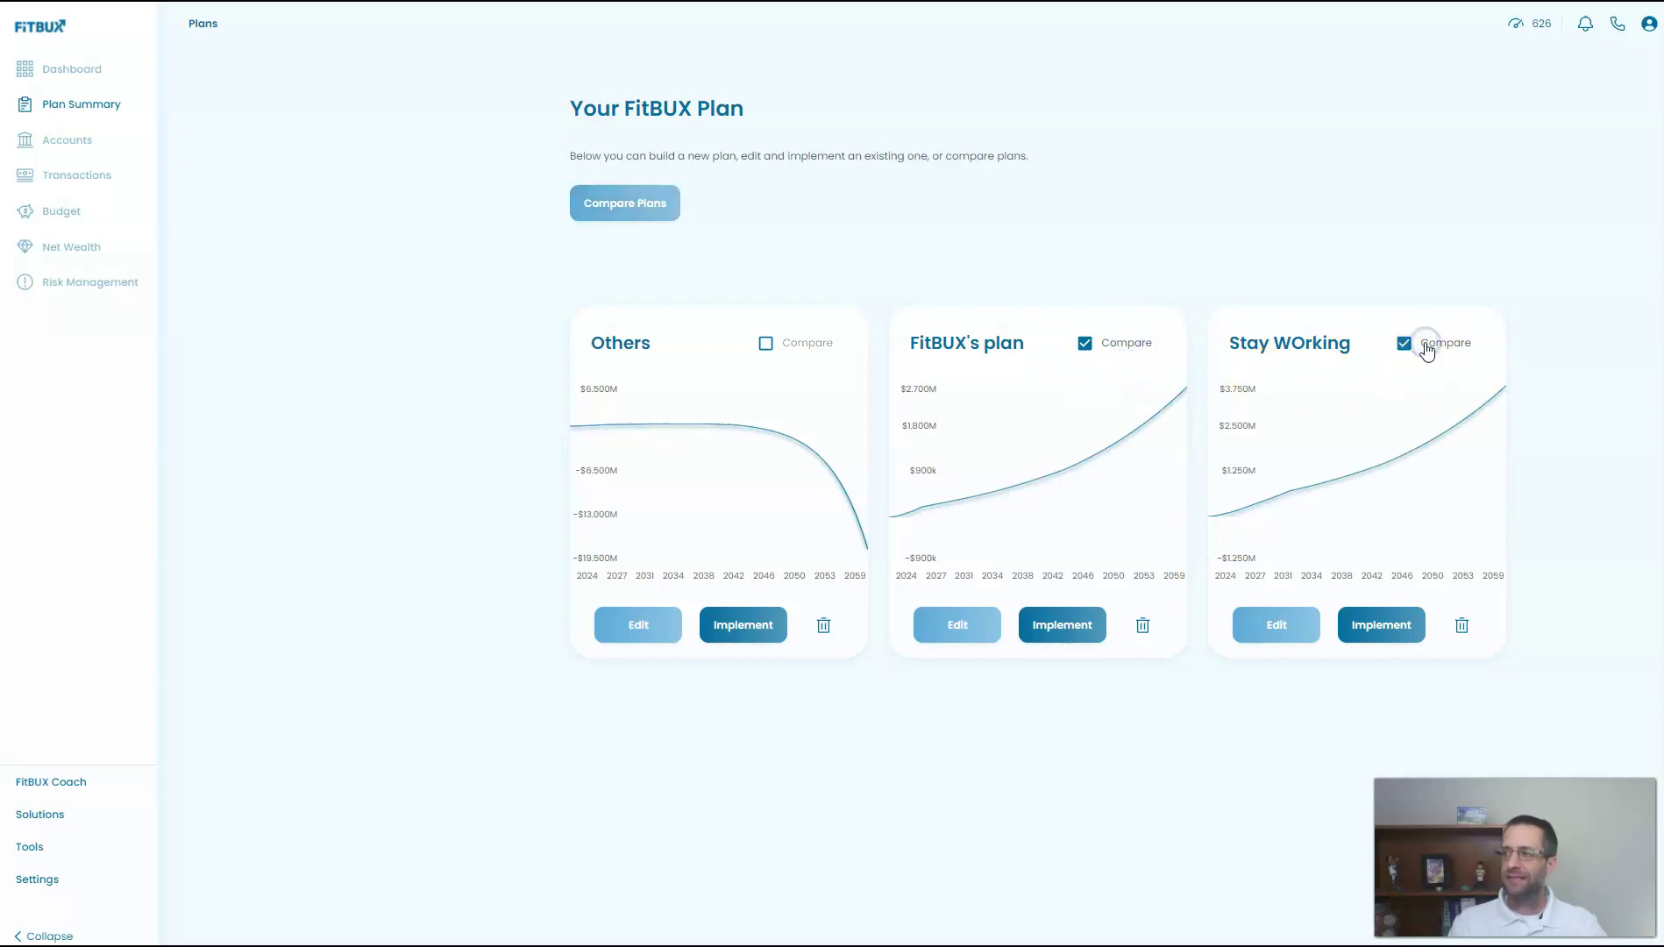
pyautogui.click(656, 200)
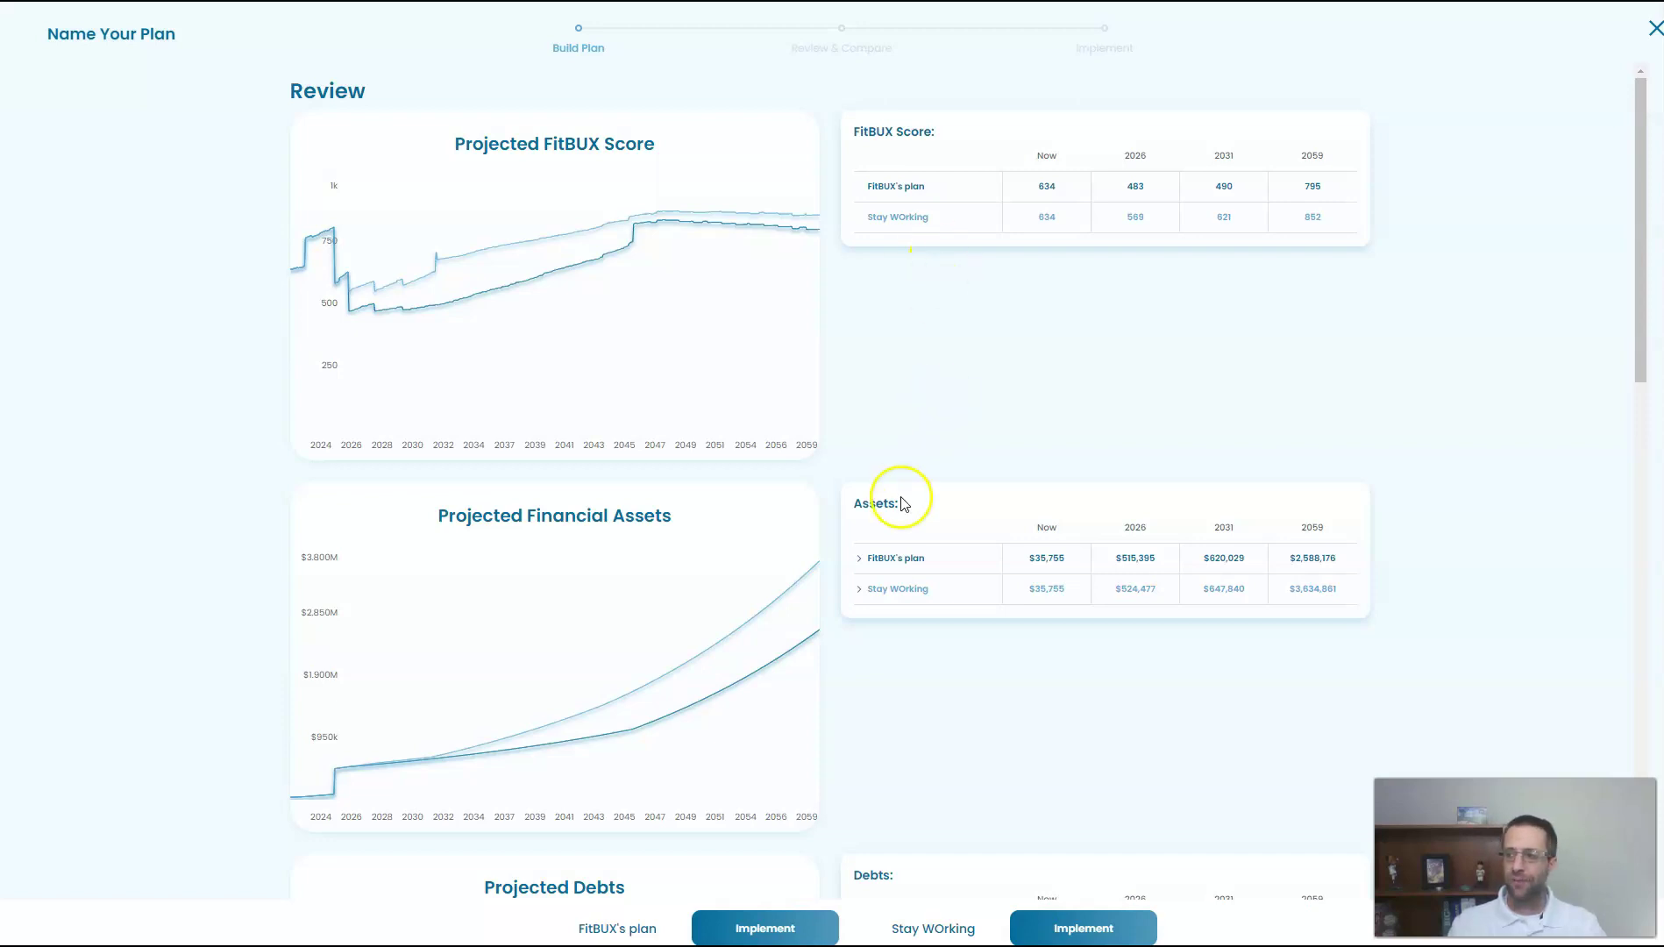
# - Examine the two plans' projected assets, debts and total net wealth in the comparison
pyautogui.scroll(-1, 903, 493)
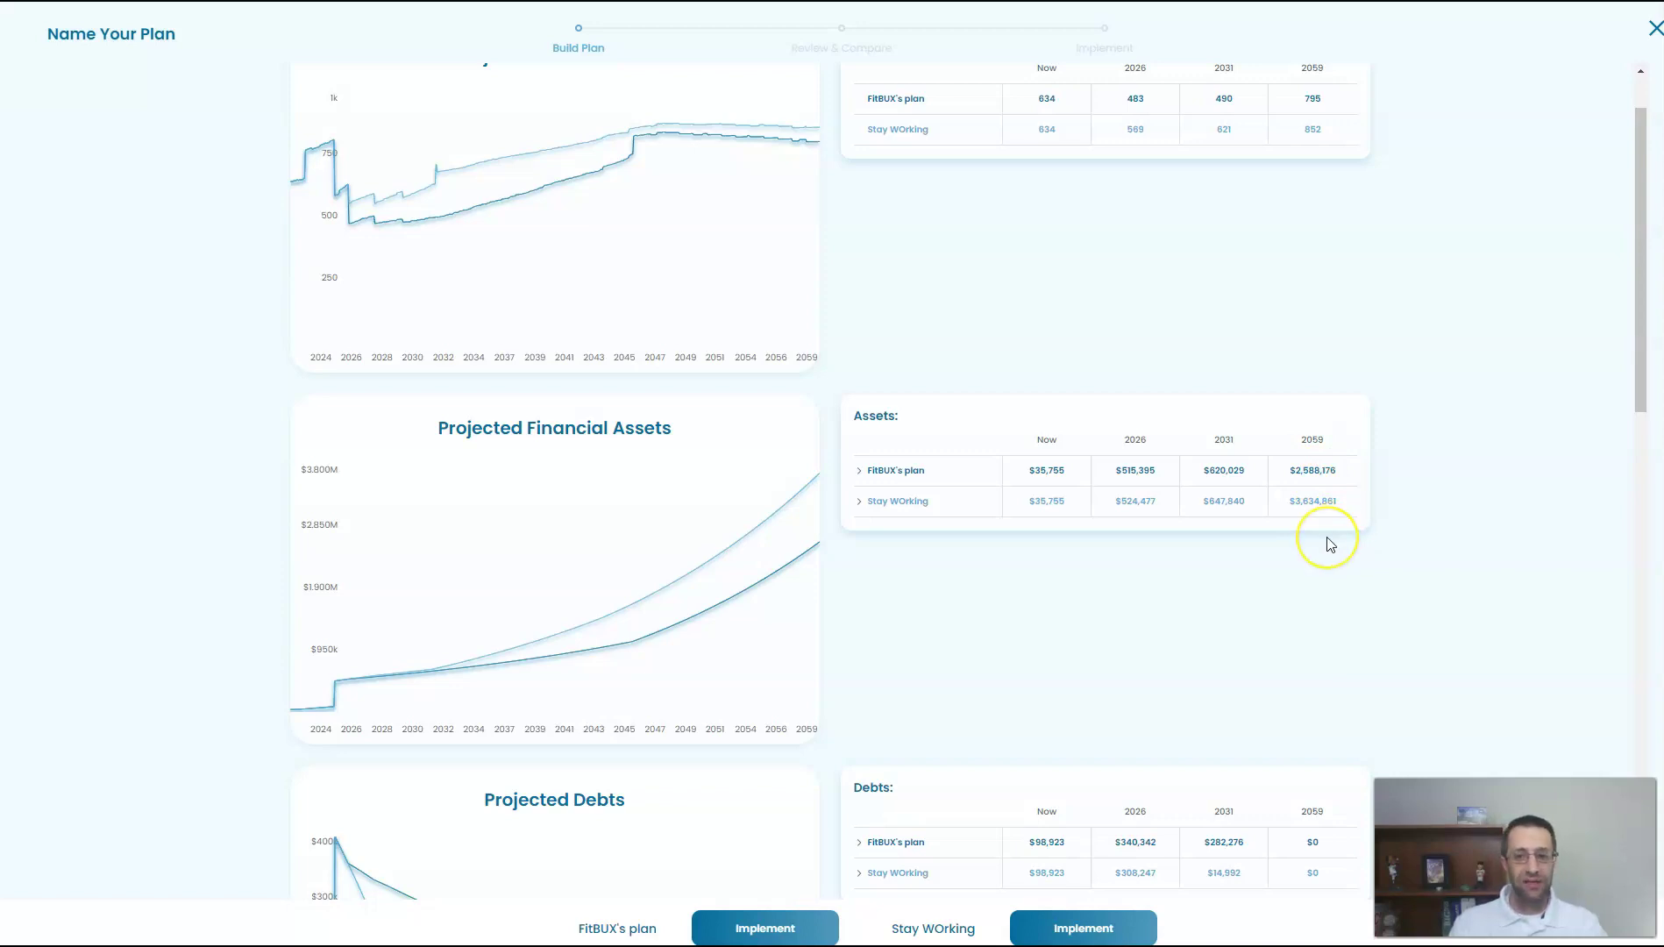
pyautogui.scroll(-9, 1337, 540)
pyautogui.scroll(-8, 1330, 545)
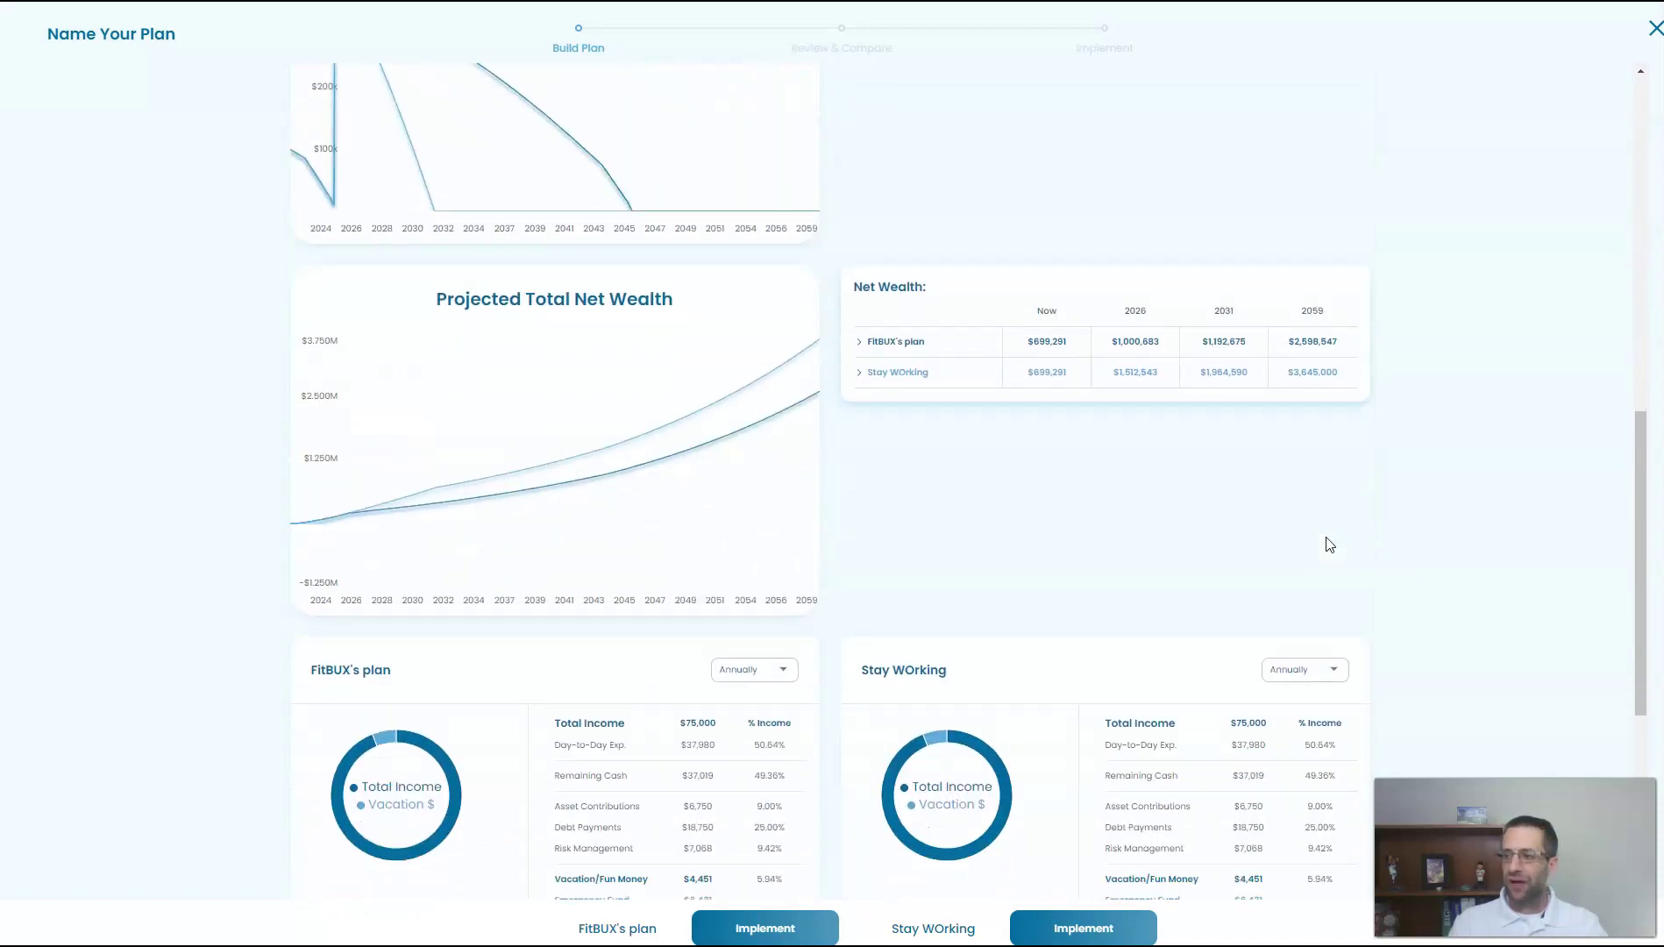